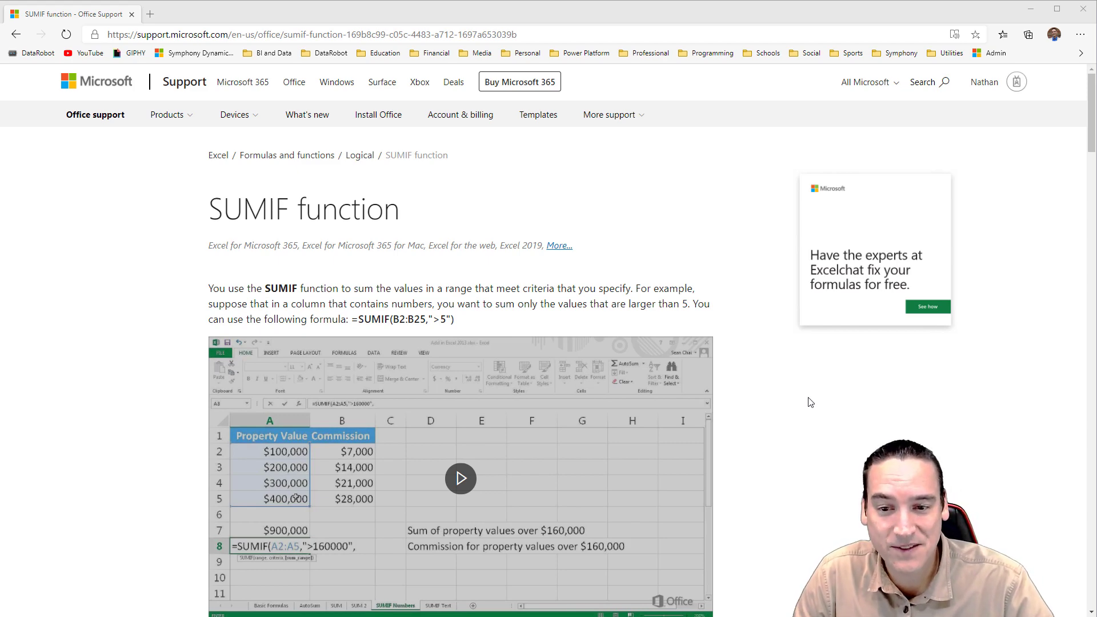
- Read the SUMIF function documentation, covering the syntax, its arguments, and the formulas in Example 1 and Example 2
{"action": "scroll", "coordinate": [807, 404], "scroll_direction": "down", "scroll_amount": 7}
{"action": "scroll", "coordinate": [807, 405], "scroll_direction": "down", "scroll_amount": 3}
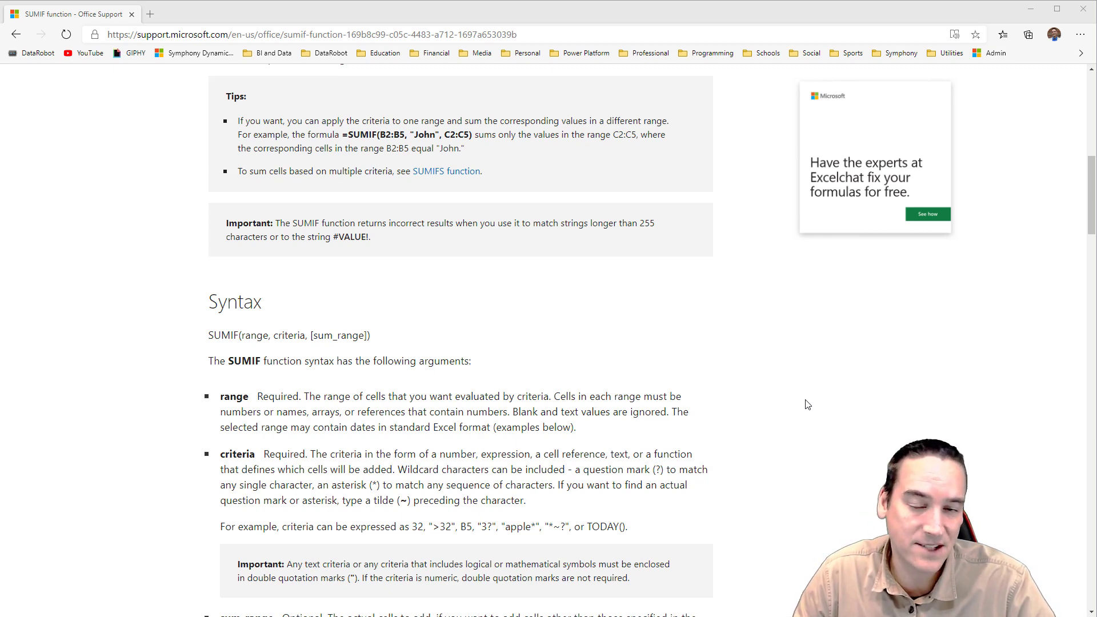
{"action": "scroll", "coordinate": [805, 404], "scroll_direction": "down", "scroll_amount": 4}
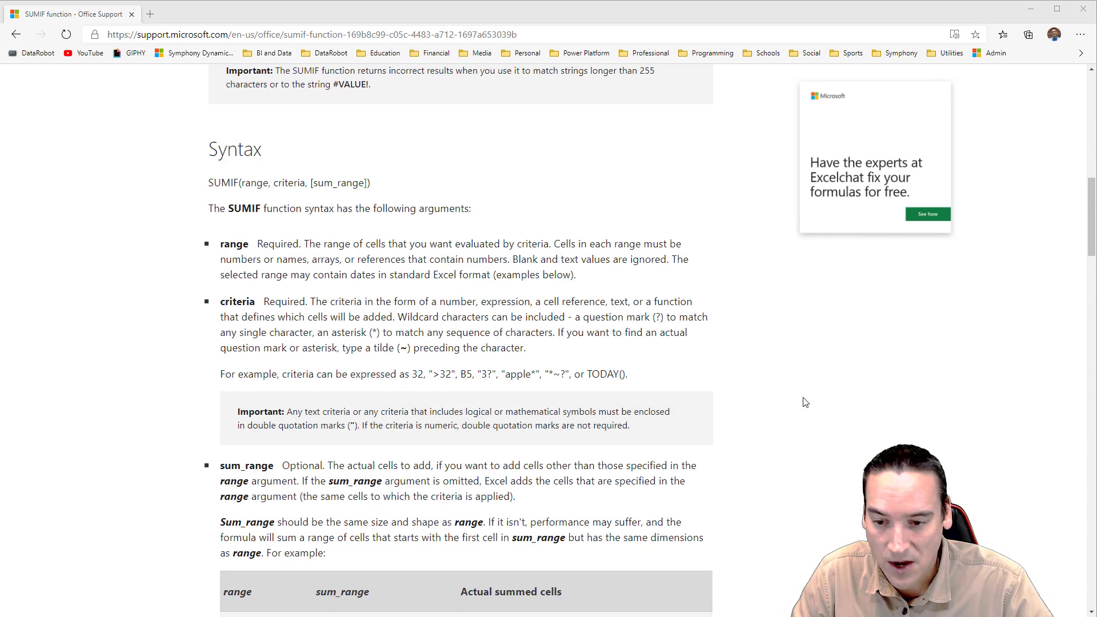
{"action": "scroll", "coordinate": [804, 404], "scroll_direction": "down", "scroll_amount": 8}
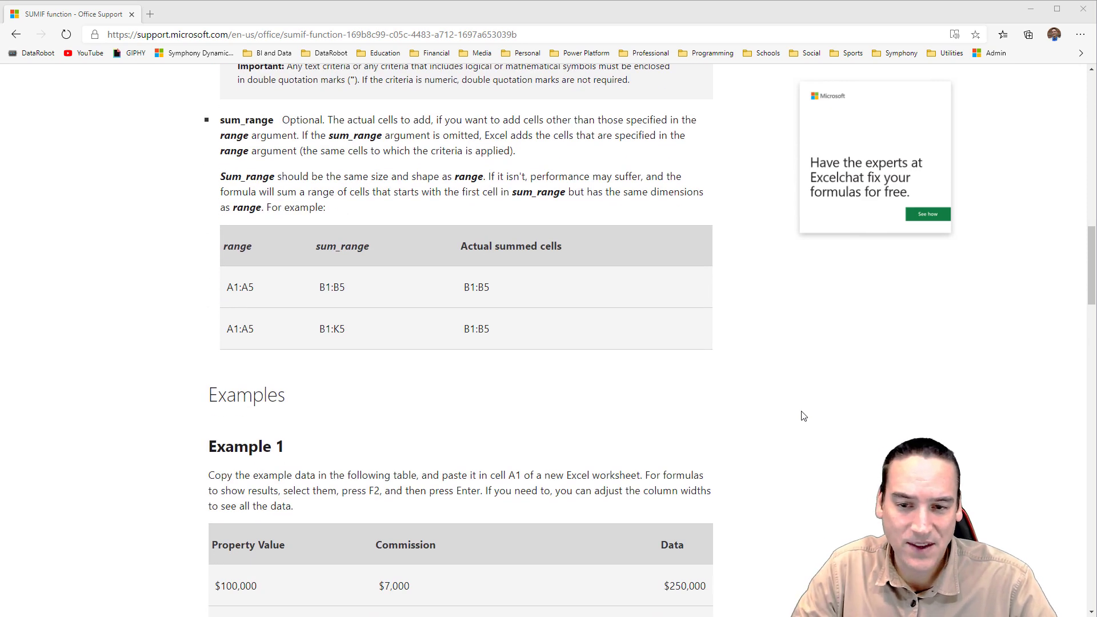
{"action": "scroll", "coordinate": [804, 415], "scroll_direction": "down", "scroll_amount": 3}
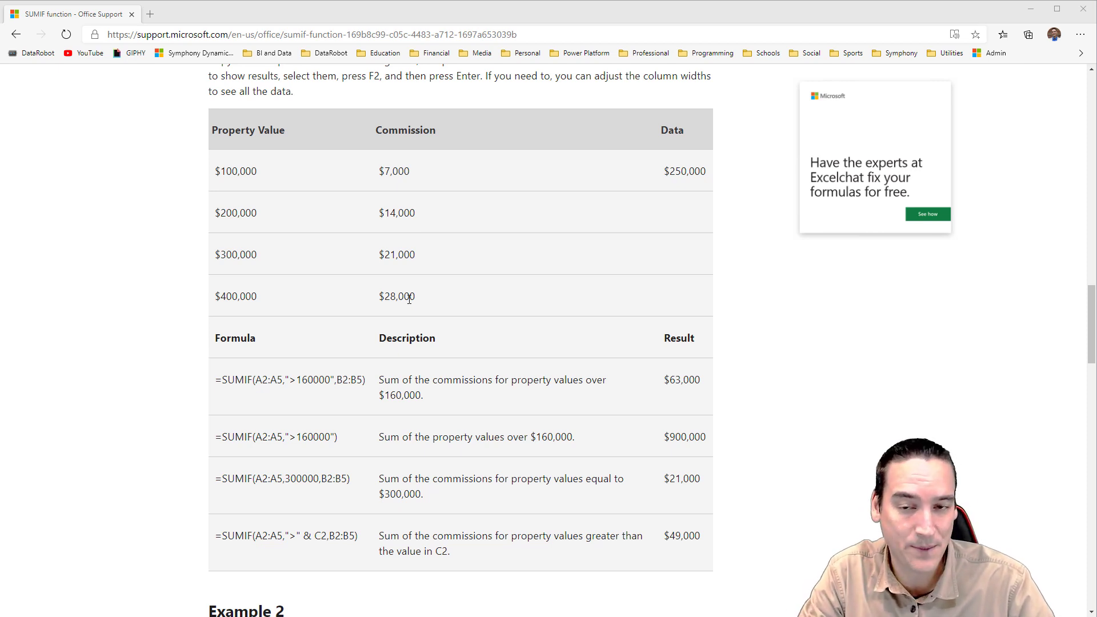
{"action": "scroll", "coordinate": [423, 284], "scroll_direction": "down", "scroll_amount": 9}
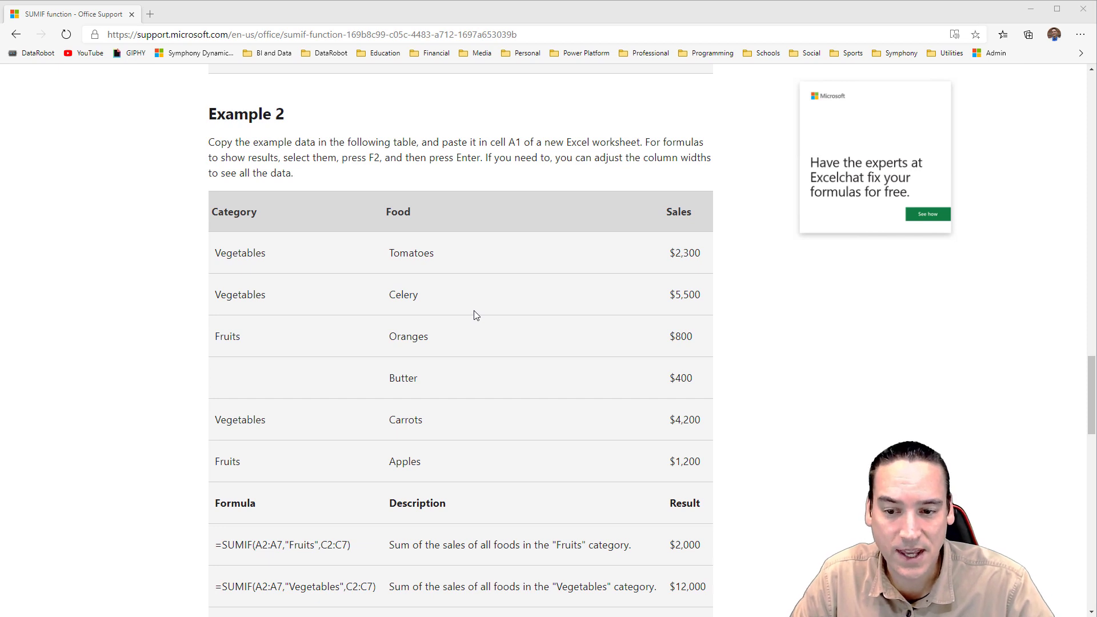
{"action": "scroll", "coordinate": [475, 315], "scroll_direction": "down", "scroll_amount": 2}
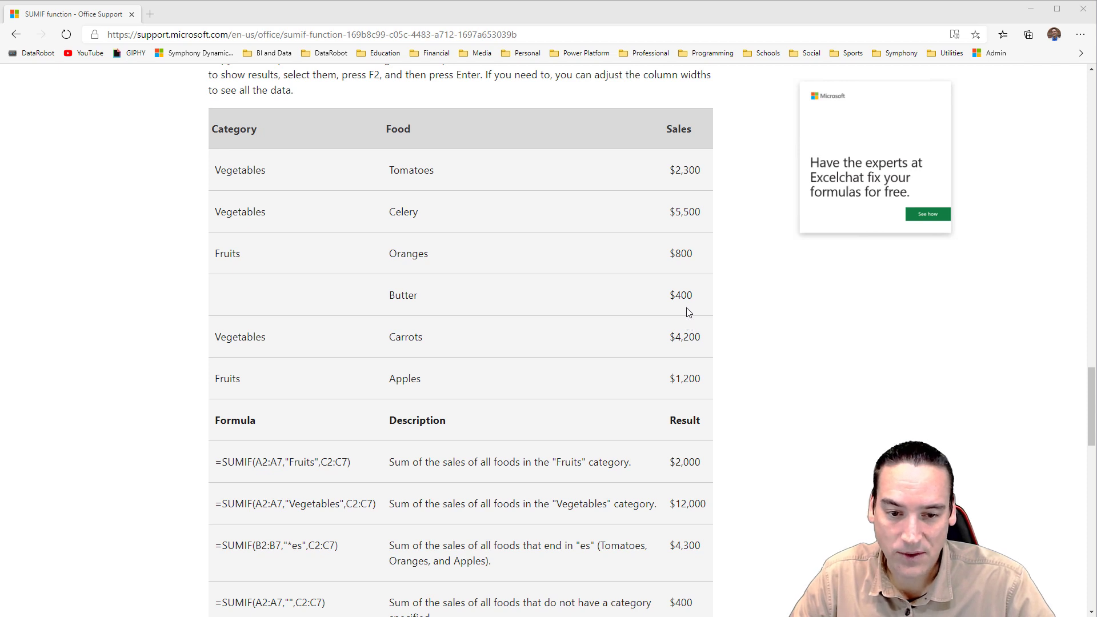
{"action": "scroll", "coordinate": [560, 279], "scroll_direction": "down", "scroll_amount": 1}
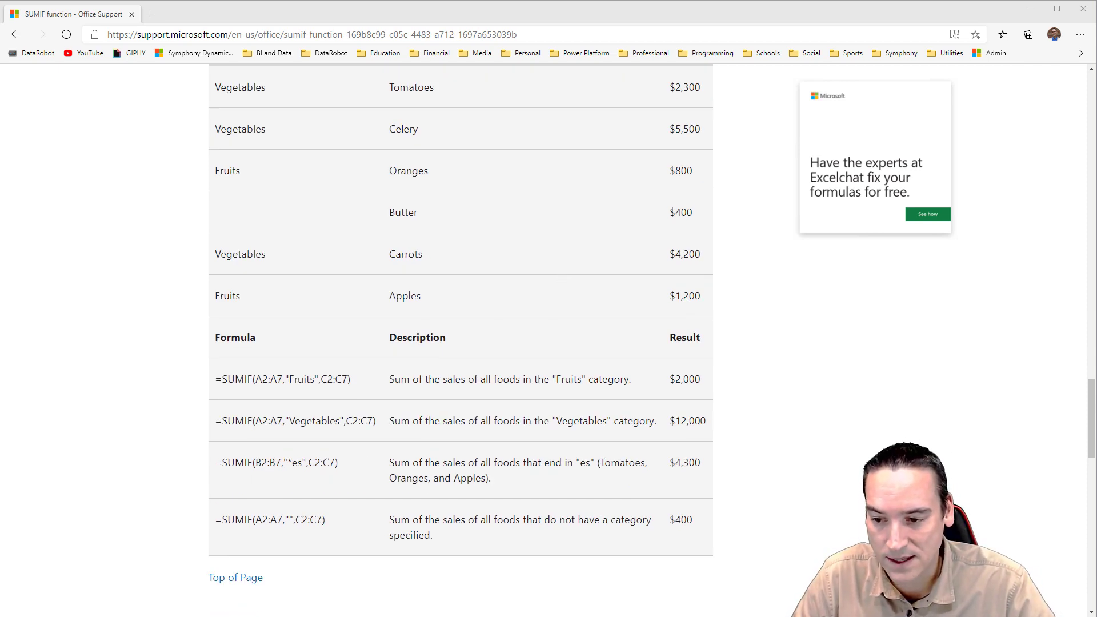
- Switch to the Sample SumIF Data workbook in Excel and examine the Sum Fruits formula in F2 and the sales cells it adds
{"action": "key", "text": "alt+Tab"}
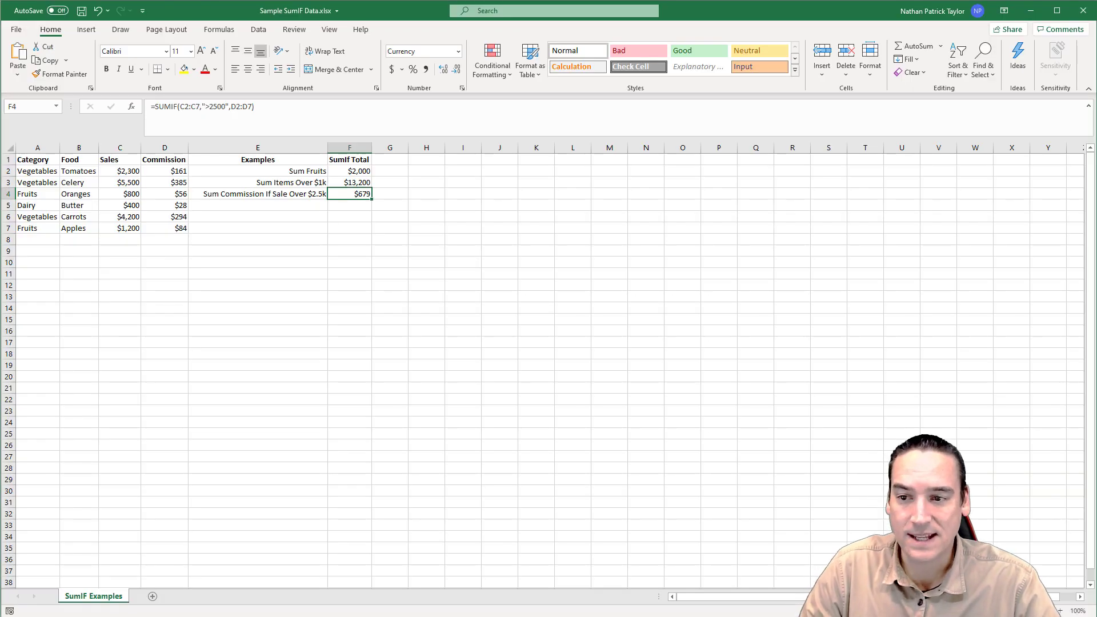
{"action": "left_click", "coordinate": [173, 319]}
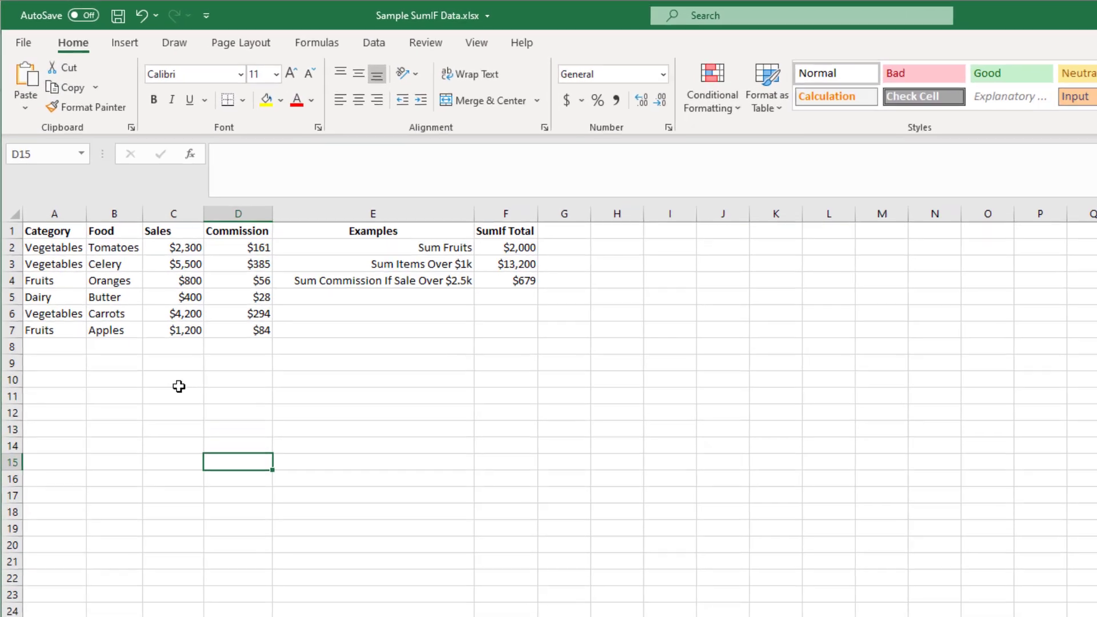
{"action": "left_click", "coordinate": [178, 384]}
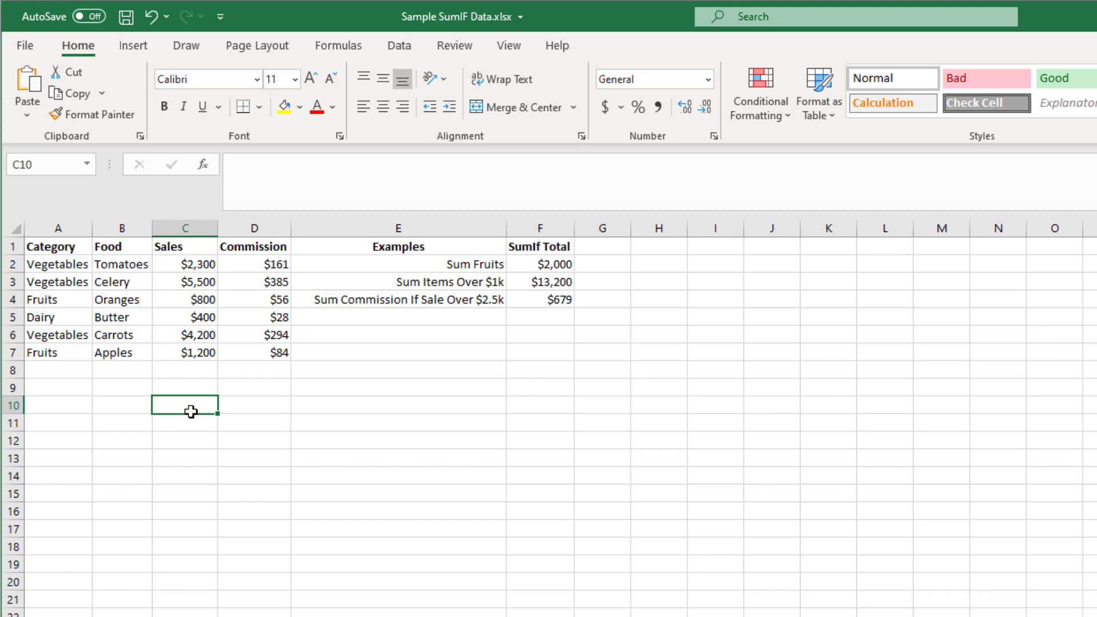
{"action": "left_click", "coordinate": [482, 266]}
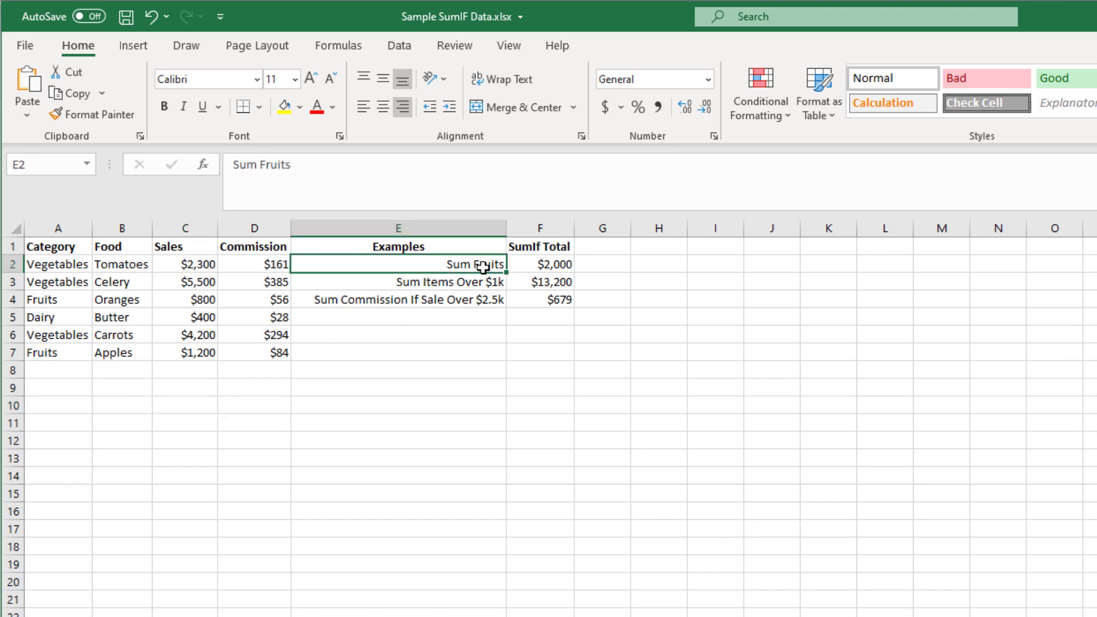
{"action": "left_click", "coordinate": [546, 263]}
{"action": "left_click", "coordinate": [450, 166]}
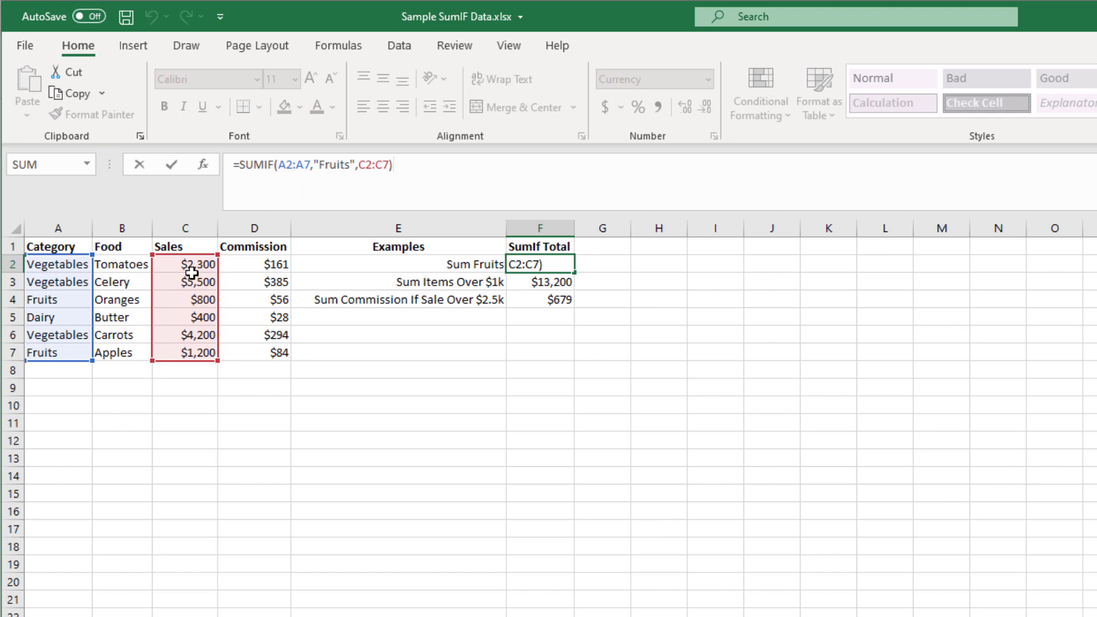
{"action": "left_click", "coordinate": [504, 333]}
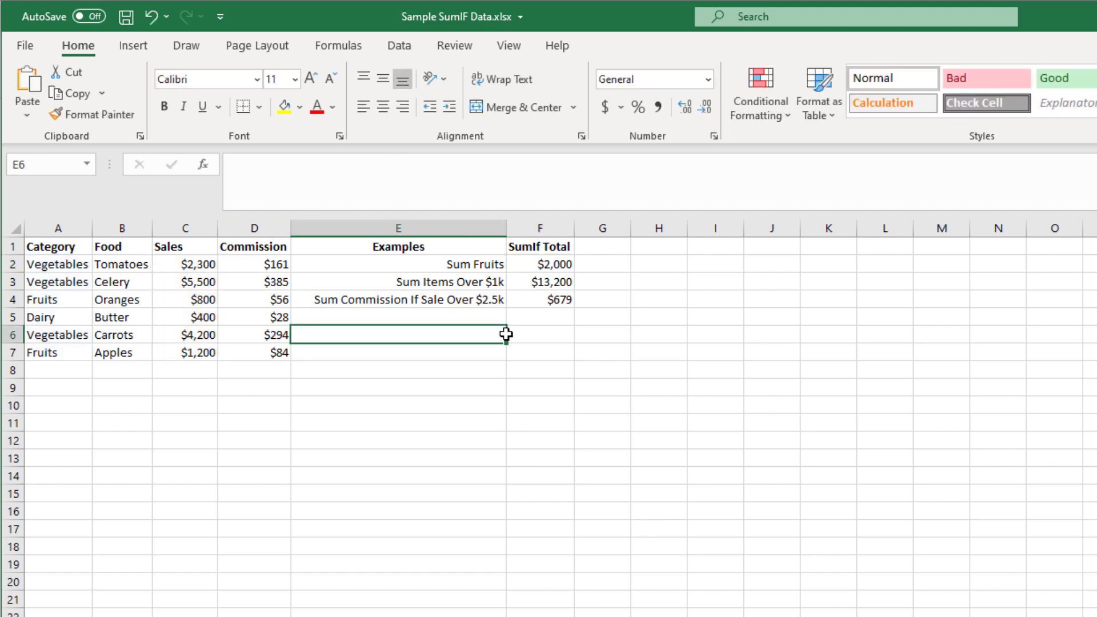
{"action": "left_click", "coordinate": [210, 299]}
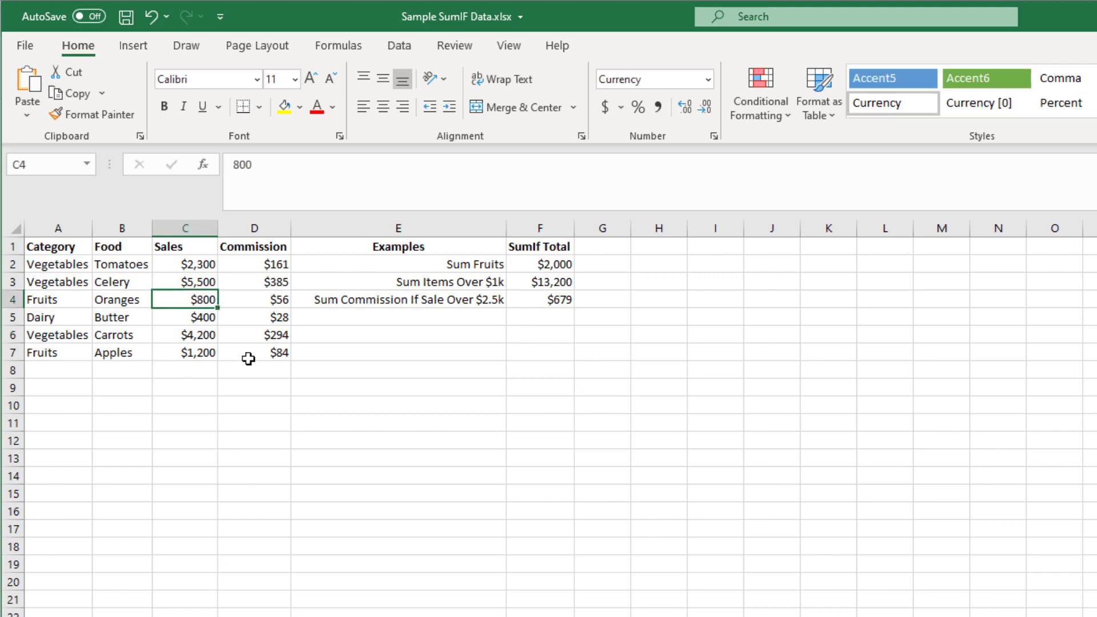
{"action": "left_click", "coordinate": [195, 353]}
{"action": "left_click", "coordinate": [564, 262]}
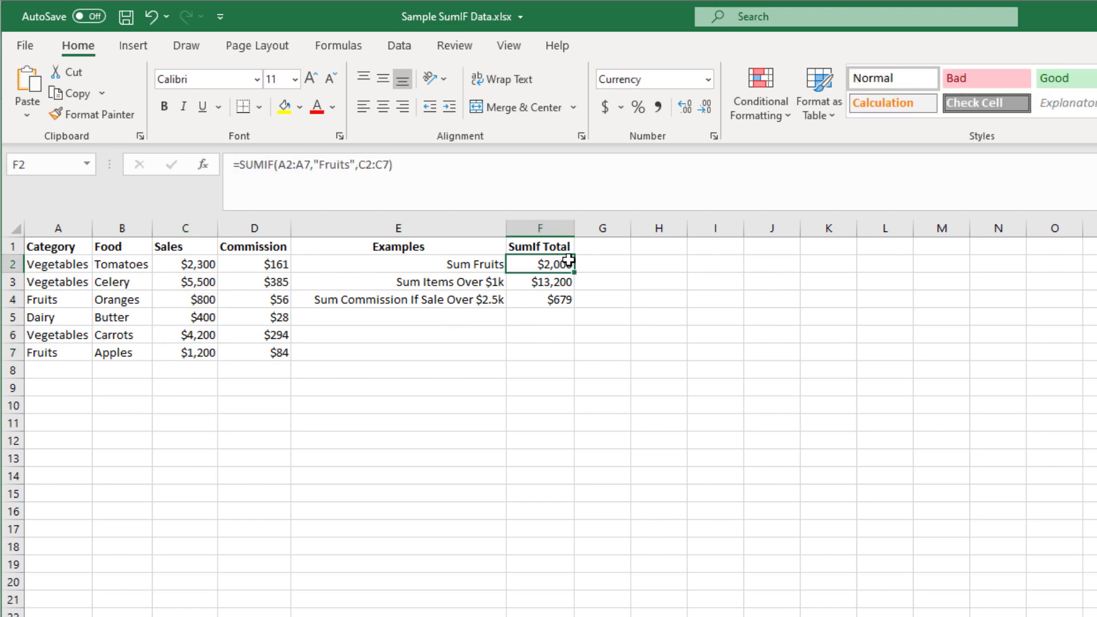
- Examine the Sum Items Over $1k formula in F3, comparing its arguments with those of the Sum Fruits formula in F2
{"action": "left_click", "coordinate": [564, 283]}
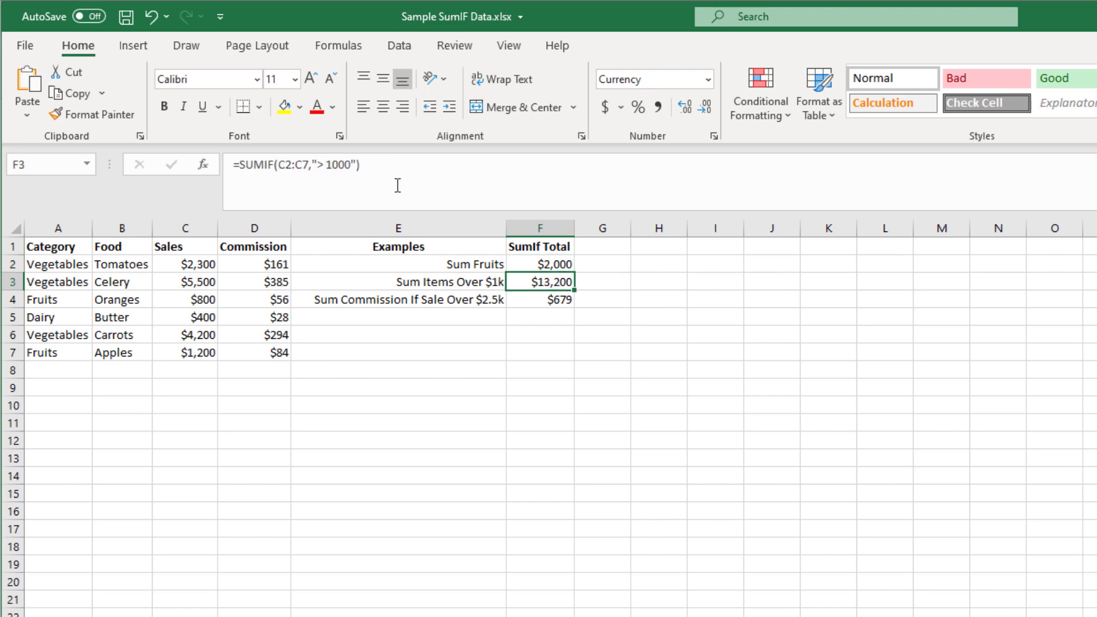
{"action": "left_click", "coordinate": [404, 166]}
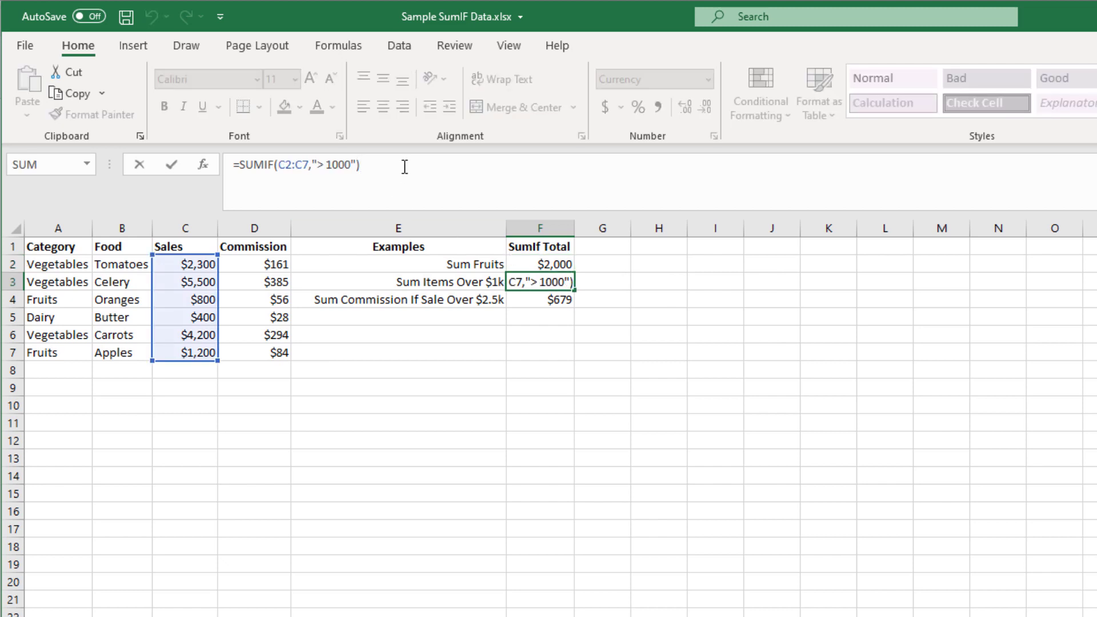
{"action": "left_click", "coordinate": [551, 264]}
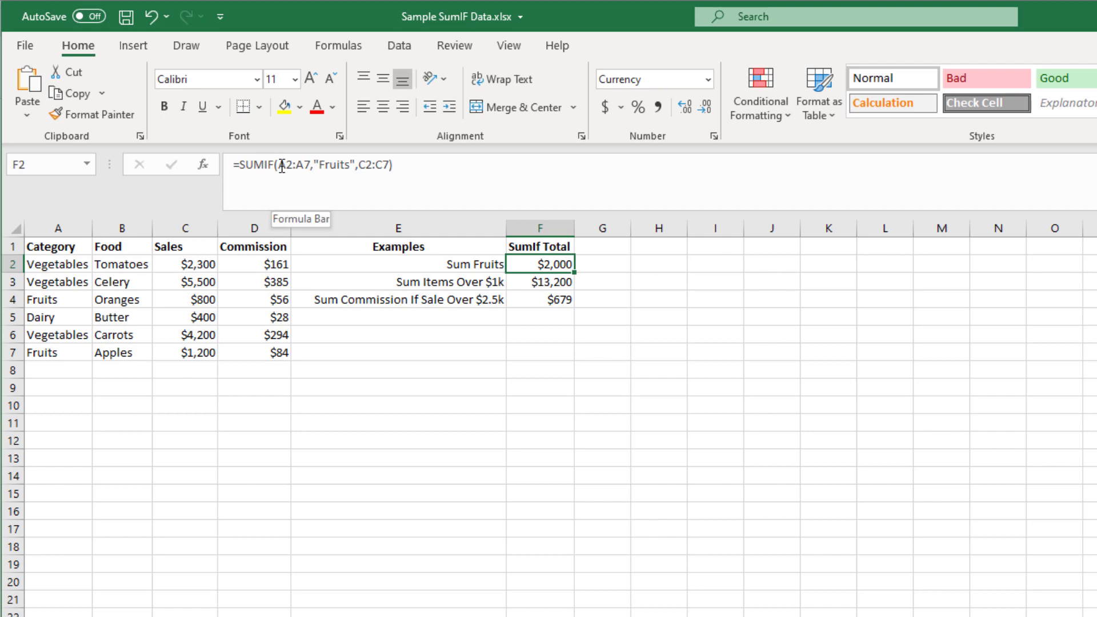
{"action": "left_click", "coordinate": [557, 284]}
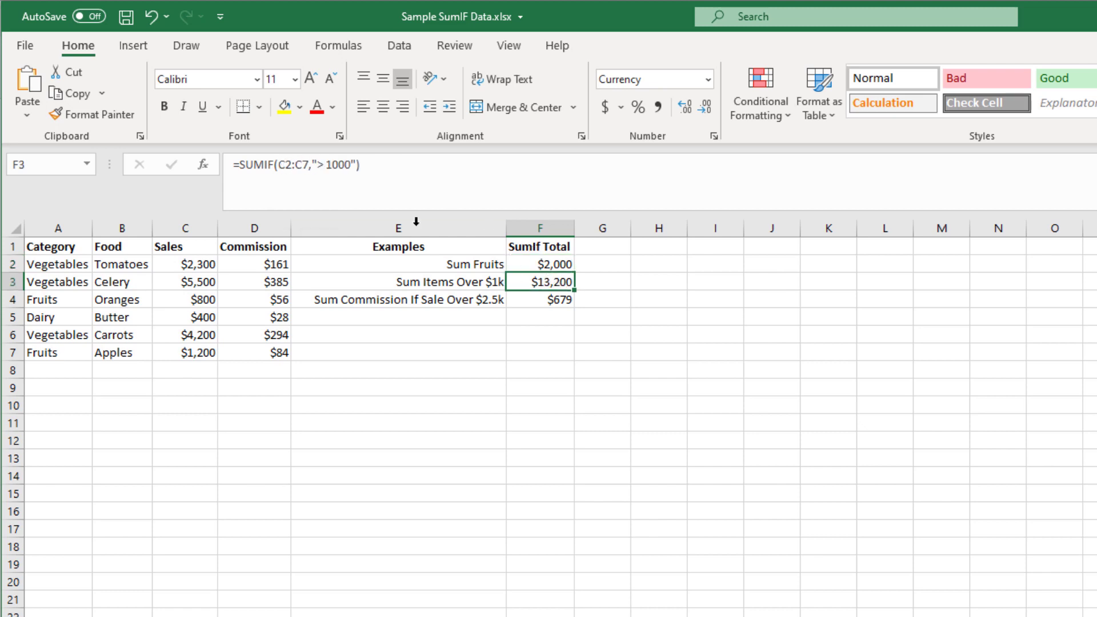
{"action": "left_click", "coordinate": [286, 177]}
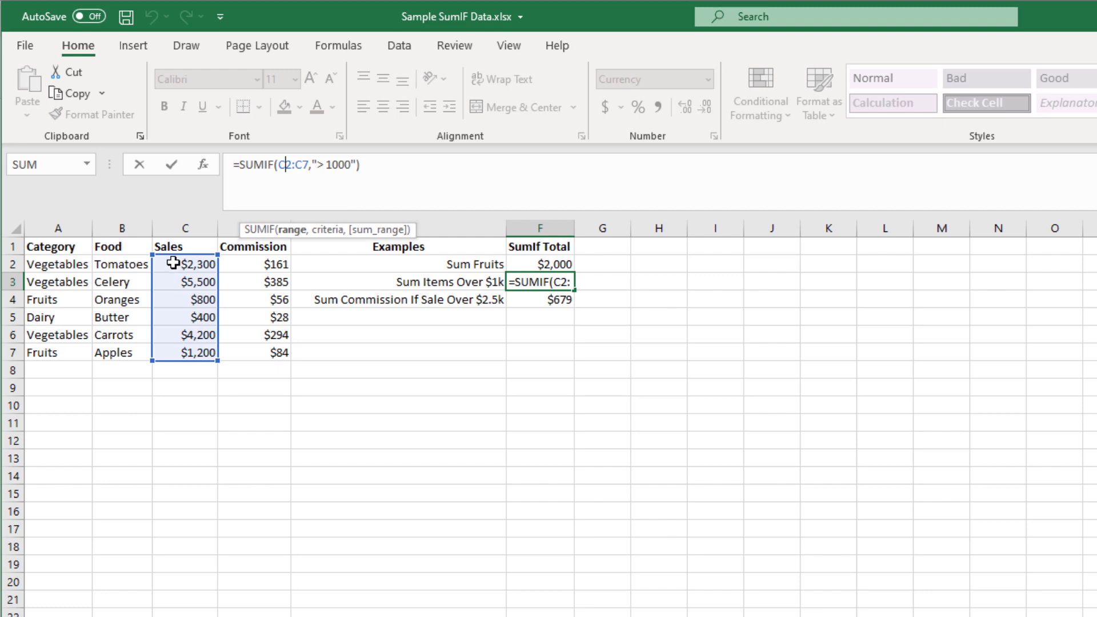
{"action": "left_click", "coordinate": [510, 338]}
{"action": "left_click", "coordinate": [548, 282]}
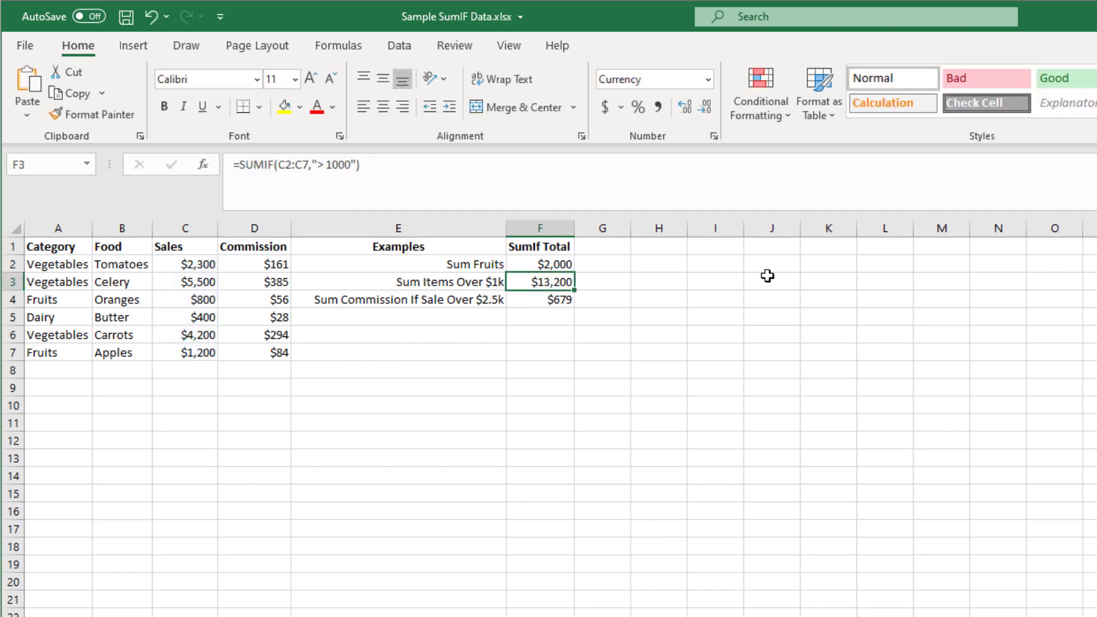
- Examine the criteria and sum ranges of the Sum Commission If Sale Over $2.5k formula in F4
{"action": "left_click", "coordinate": [557, 296]}
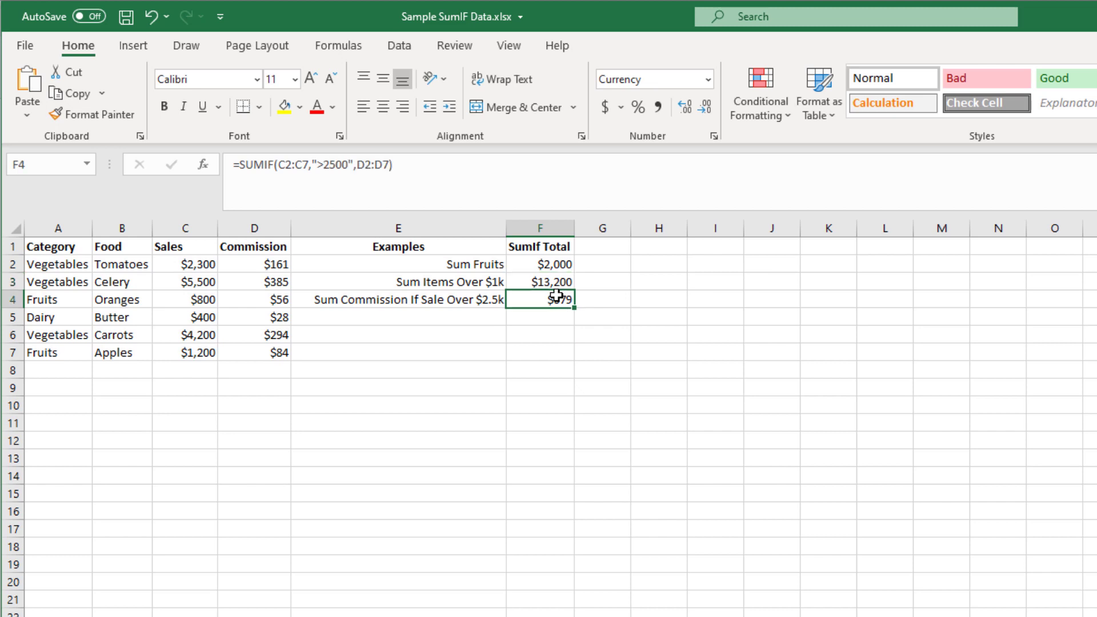
{"action": "left_click", "coordinate": [467, 165]}
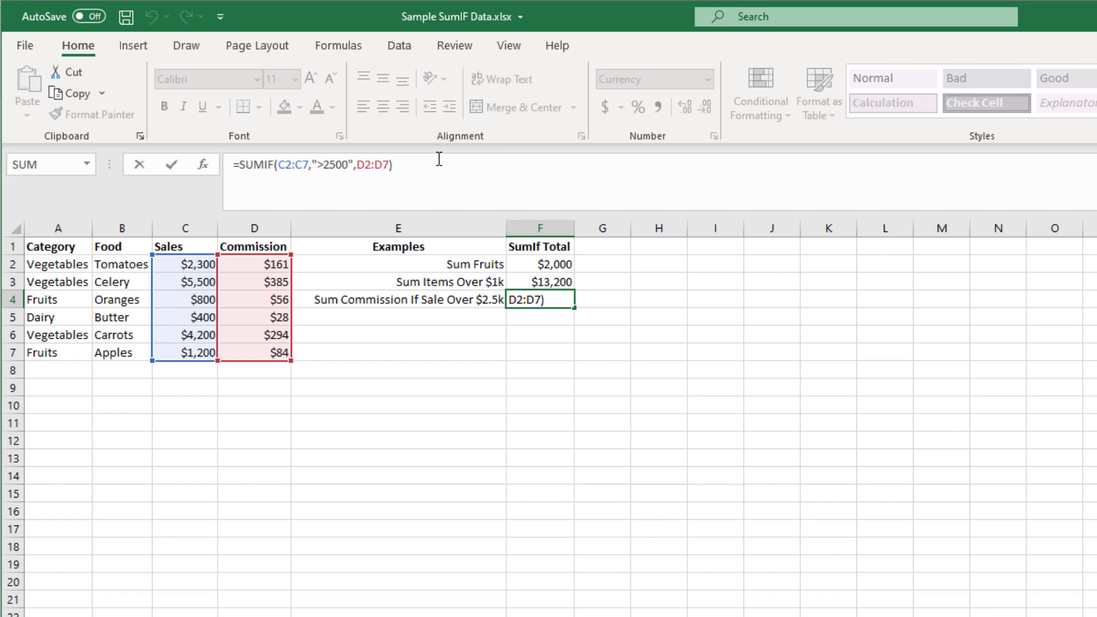
{"action": "left_click", "coordinate": [426, 379]}
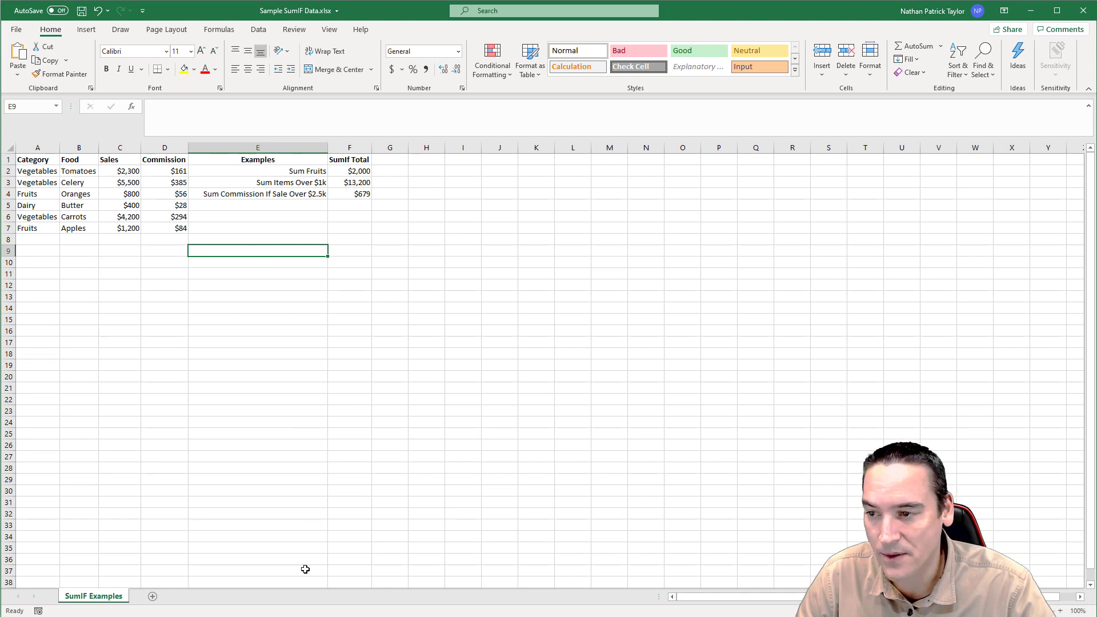
- Switch to Alteryx Designer and bring Sample SumIF Data.xlsx onto the empty canvas as an input reading the SumIF Examples sheet
{"action": "key", "text": "alt+Tab"}
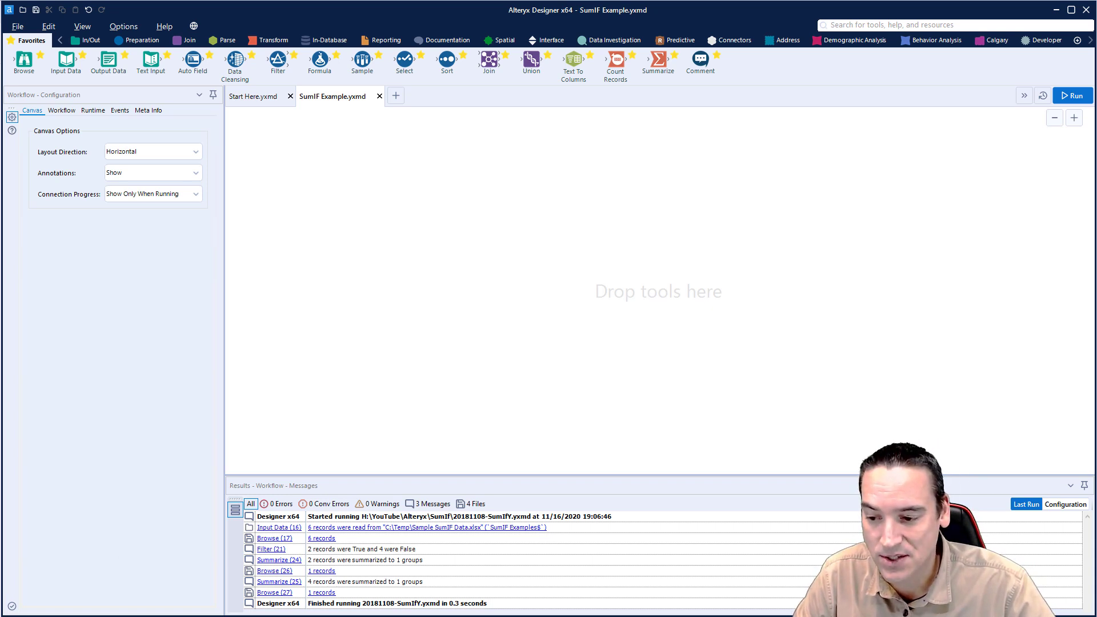
{"action": "key", "text": "alt+Tab"}
{"action": "left_click_drag", "start_coordinate": [680, 498], "coordinate": [292, 179]}
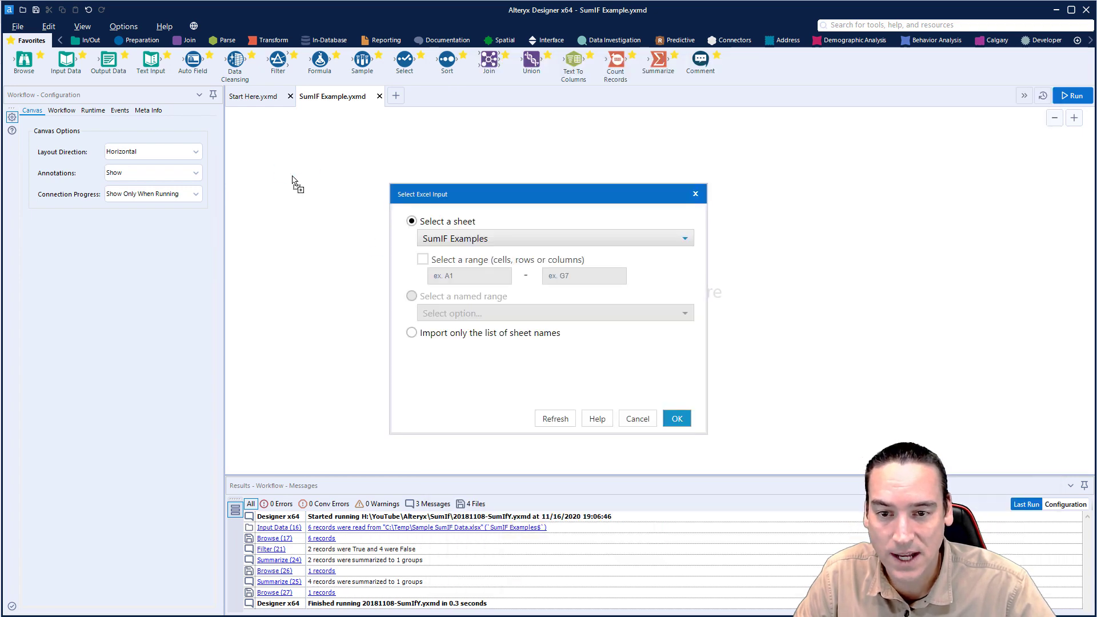
{"action": "left_click", "coordinate": [470, 239]}
{"action": "left_click", "coordinate": [474, 252]}
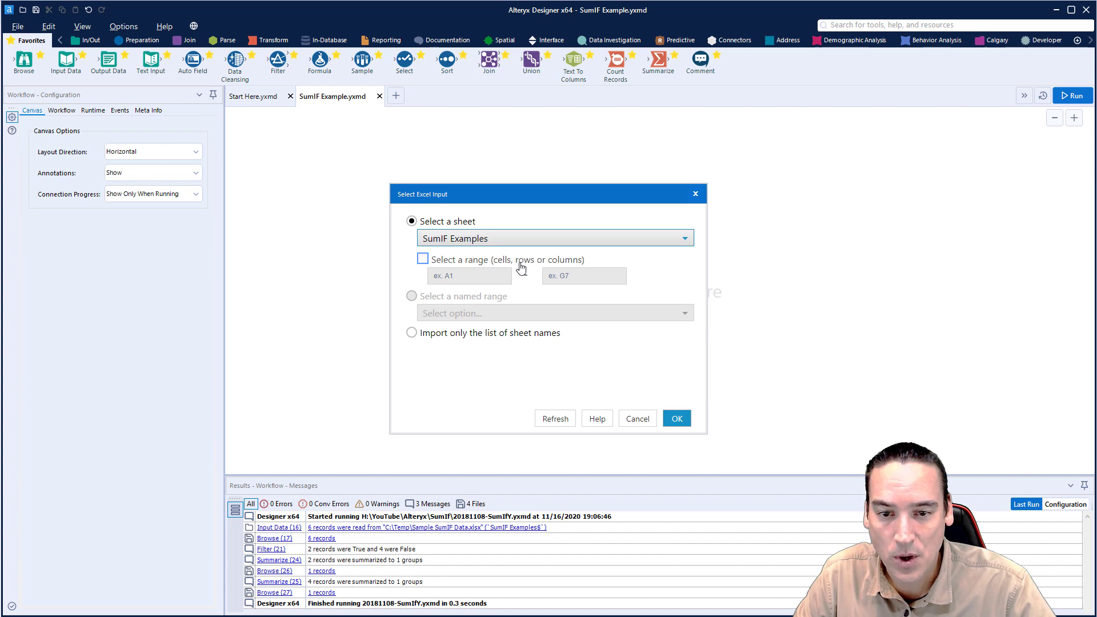
{"action": "left_click", "coordinate": [676, 418]}
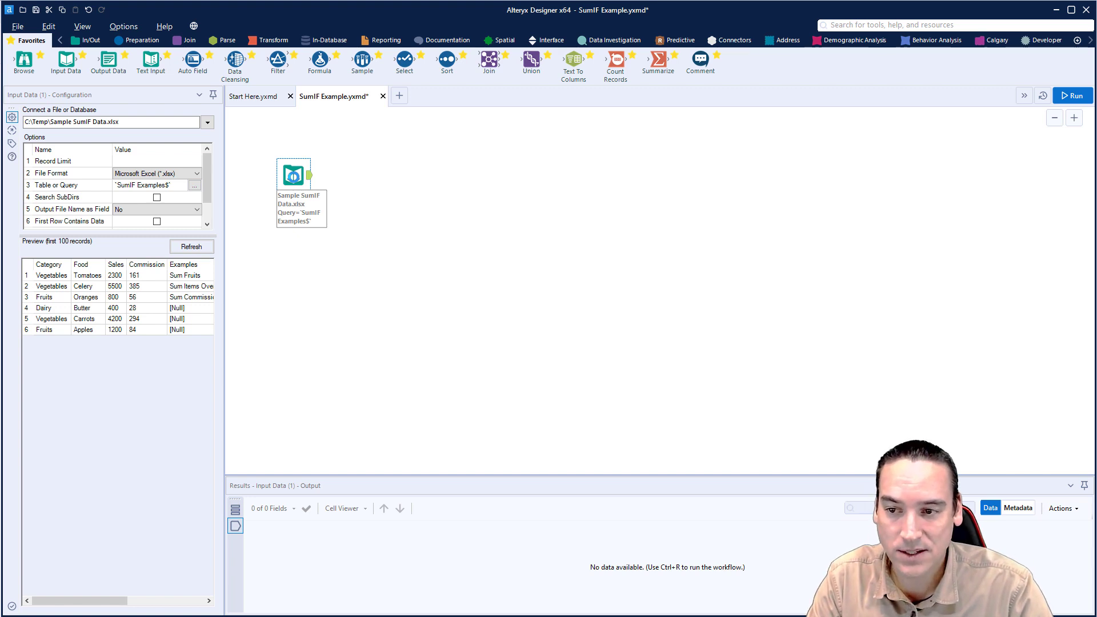
- Add a Browse tool connected to the Excel input and placed below its output line, and run the workflow
{"action": "left_click_drag", "start_coordinate": [24, 58], "coordinate": [348, 175]}
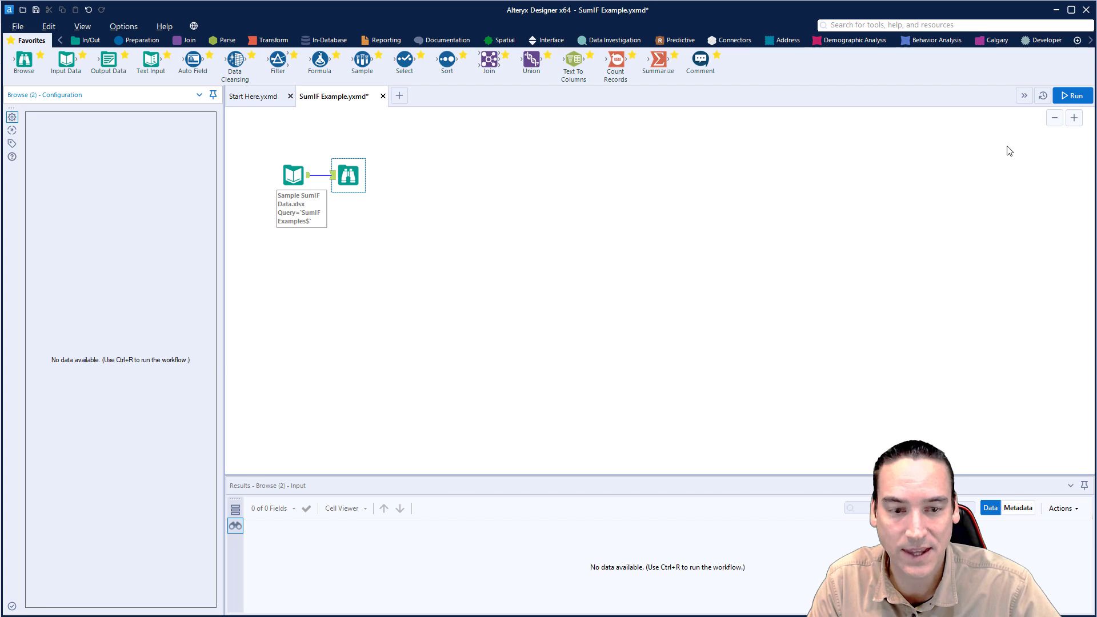
{"action": "key", "text": "ctrl+r"}
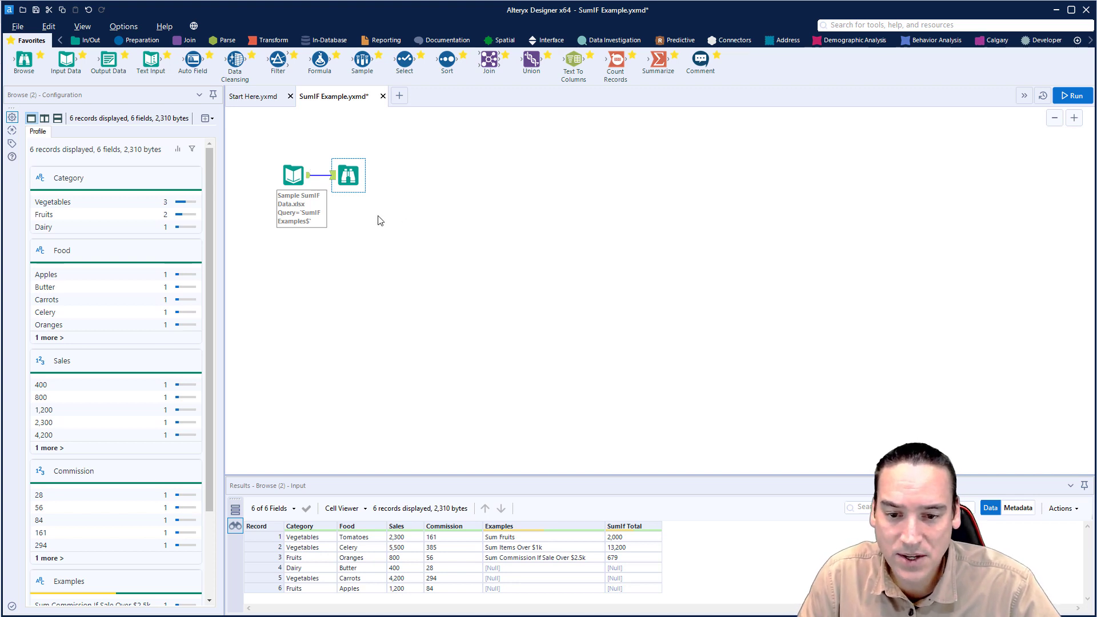
{"action": "left_click_drag", "start_coordinate": [346, 178], "coordinate": [353, 232]}
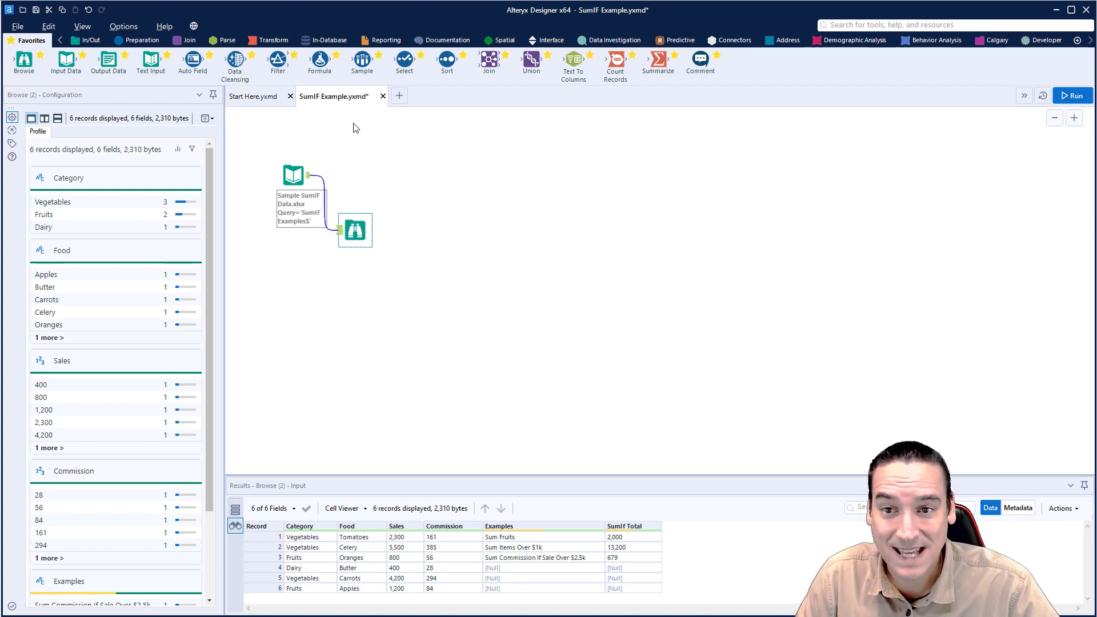
- Connect a Select tool to the Excel input, exclude the Examples and SumIf Total fields, and run the workflow
{"action": "left_click_drag", "start_coordinate": [403, 61], "coordinate": [355, 175]}
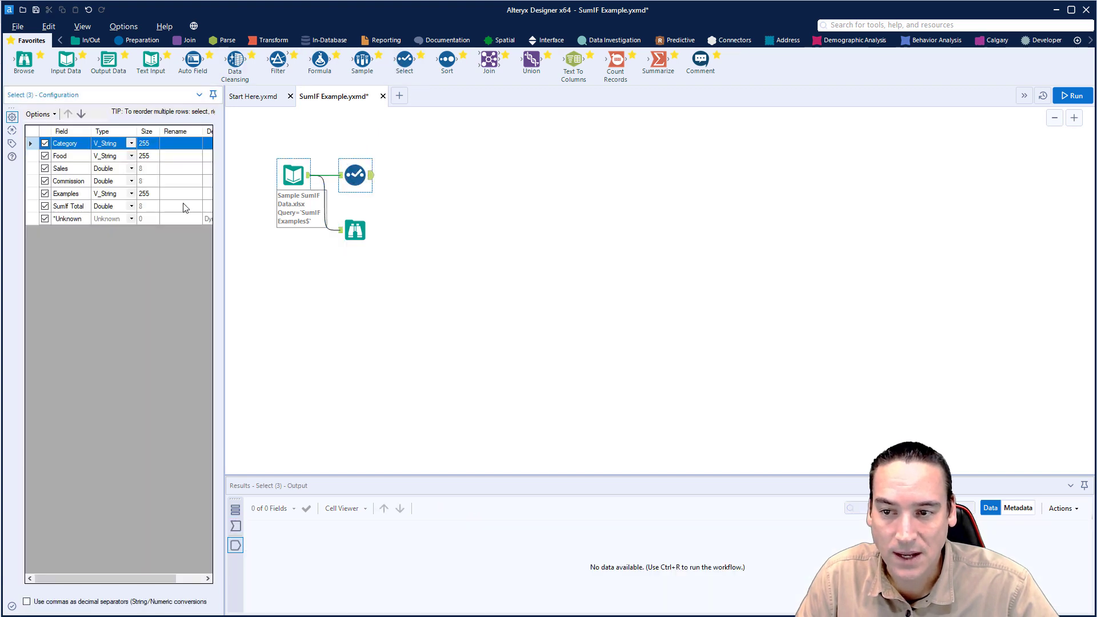
{"action": "left_click", "coordinate": [45, 194]}
{"action": "left_click", "coordinate": [45, 207]}
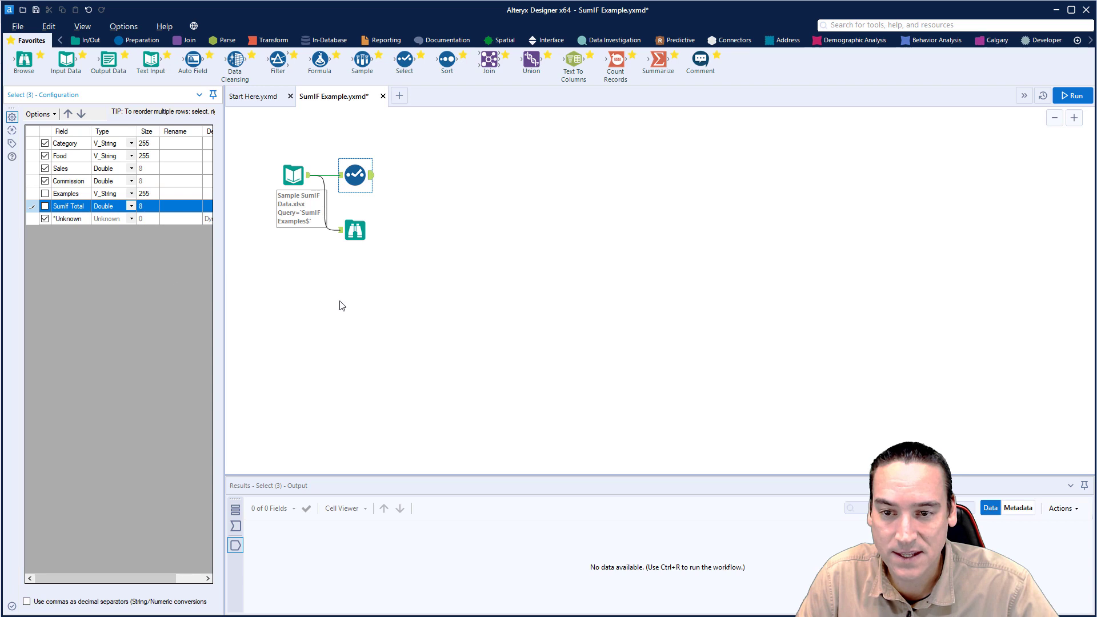
{"action": "left_click", "coordinate": [1070, 96]}
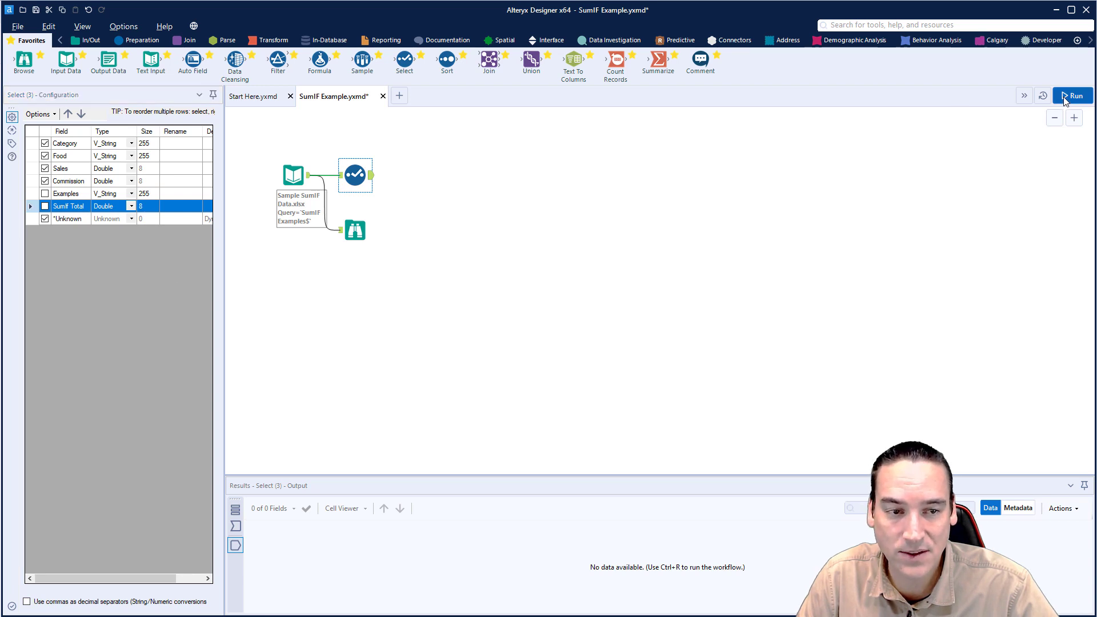
{"action": "left_click", "coordinate": [663, 358]}
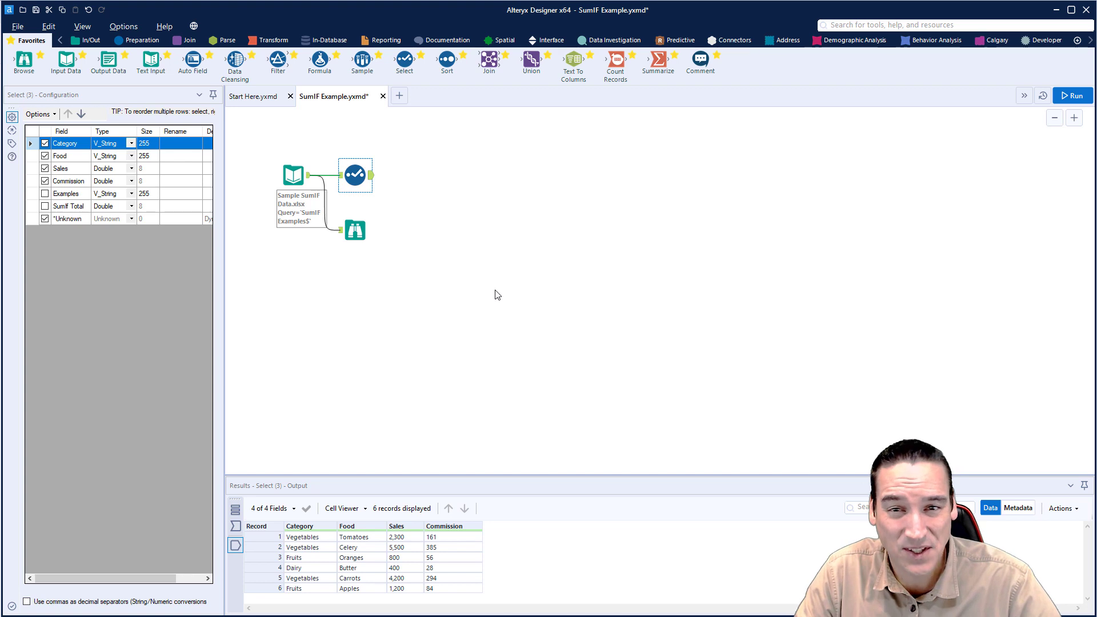
- Connect a Summarize tool to the Select tool, grouping by Category and summing Sales
{"action": "left_click_drag", "start_coordinate": [658, 59], "coordinate": [460, 186]}
{"action": "left_click_drag", "start_coordinate": [426, 177], "coordinate": [419, 175]}
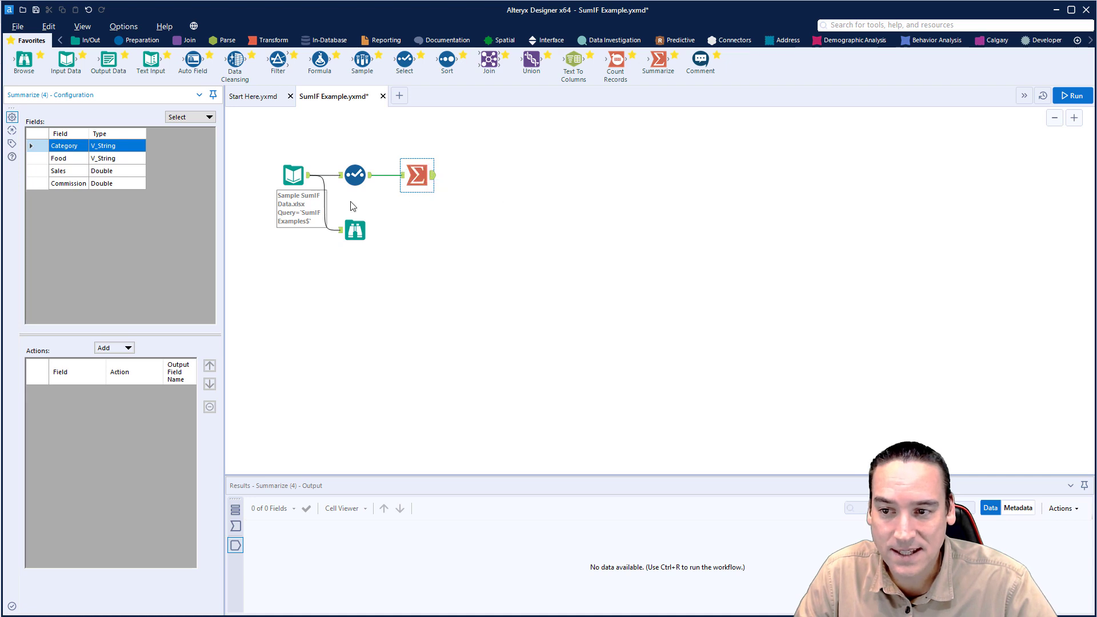
{"action": "left_click", "coordinate": [126, 349]}
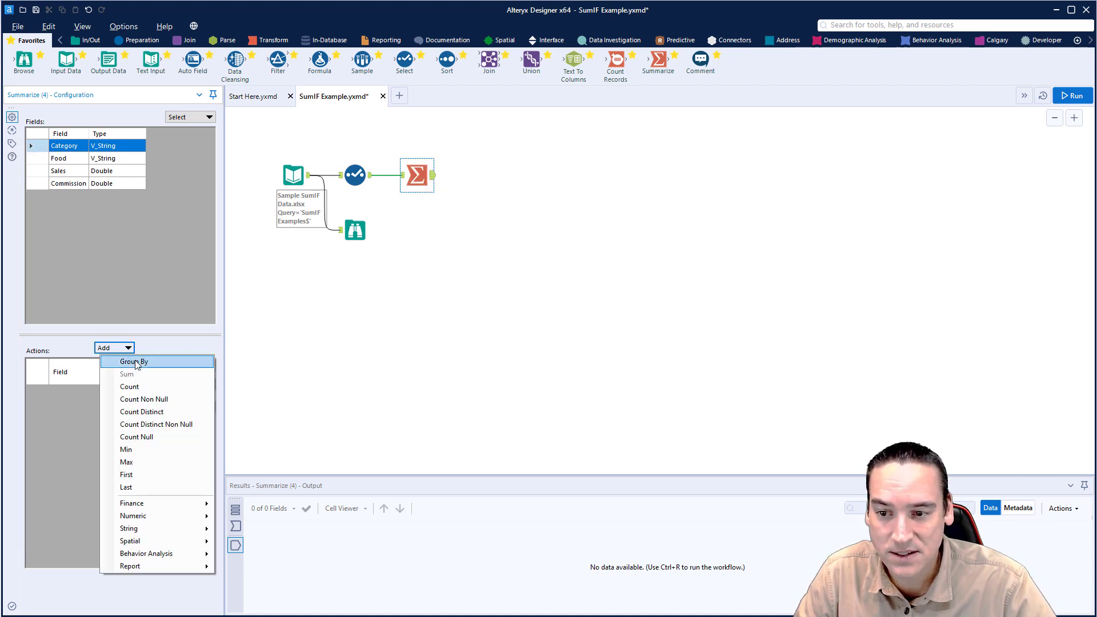
{"action": "left_click", "coordinate": [135, 361]}
{"action": "left_click", "coordinate": [49, 173]}
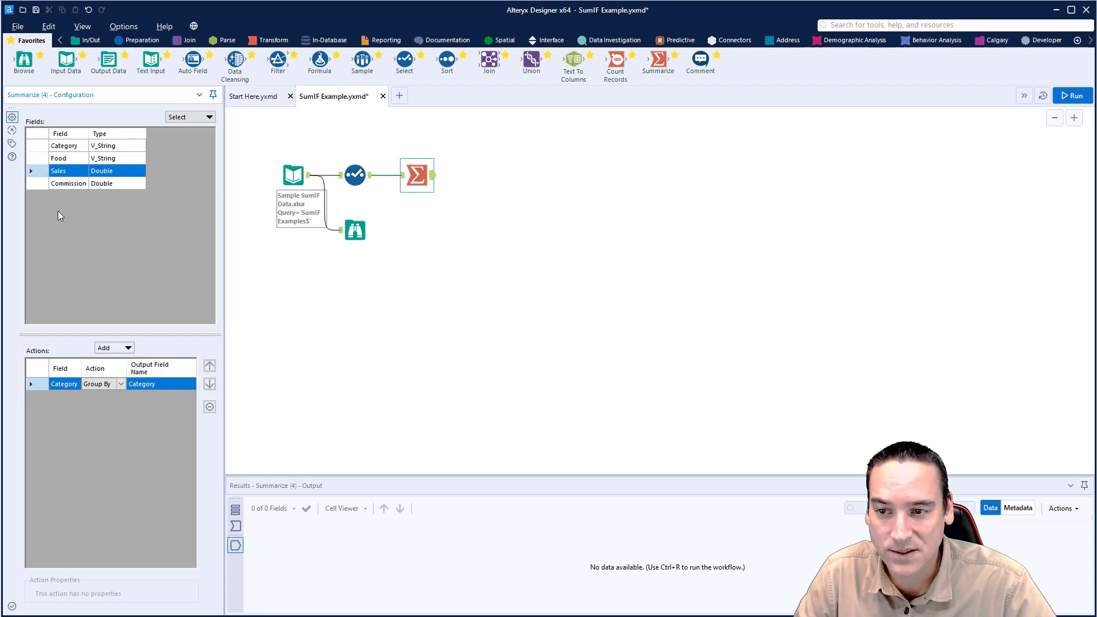
{"action": "left_click", "coordinate": [131, 350]}
{"action": "left_click", "coordinate": [135, 372]}
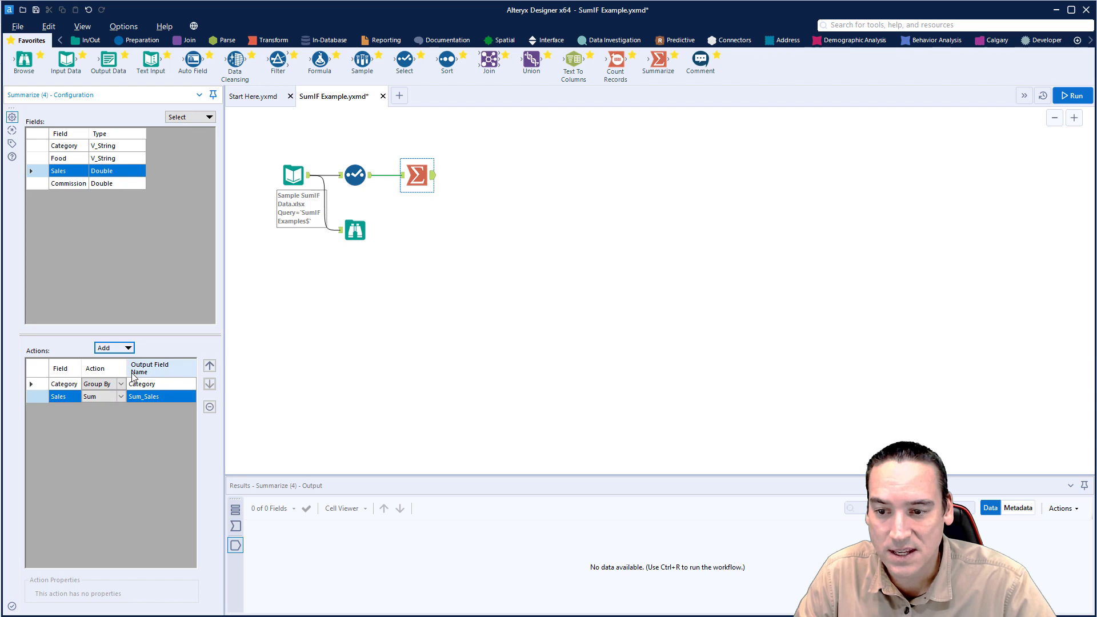
- Run the workflow and check the Fruits total in the Summarize tool's output
{"action": "left_click", "coordinate": [502, 286]}
{"action": "key", "text": "ctrl+r"}
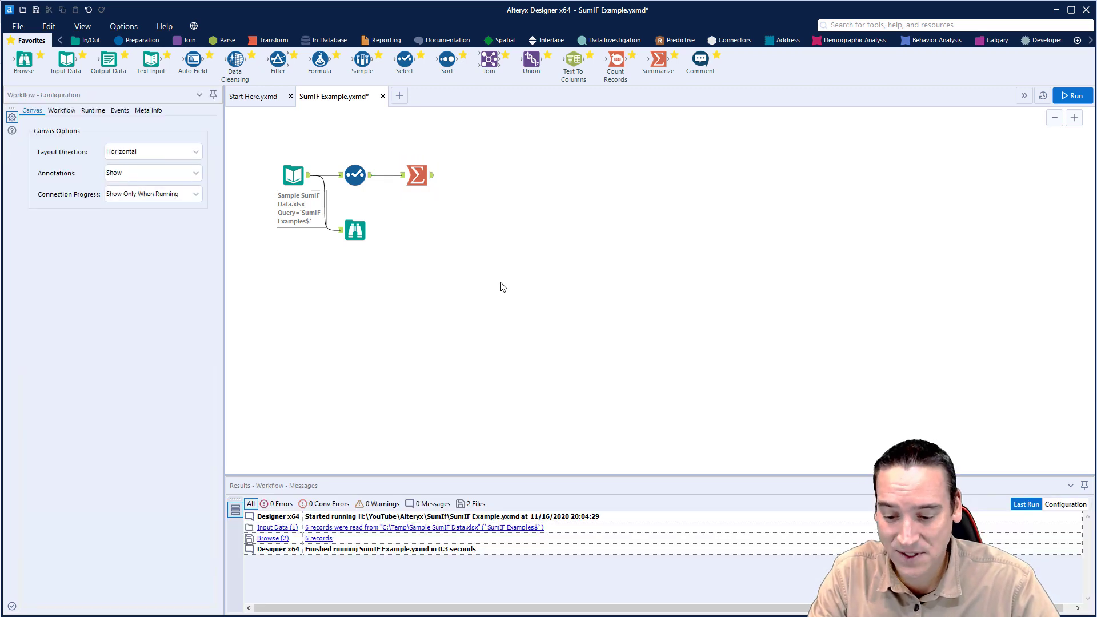
{"action": "key", "text": "ctrl+r"}
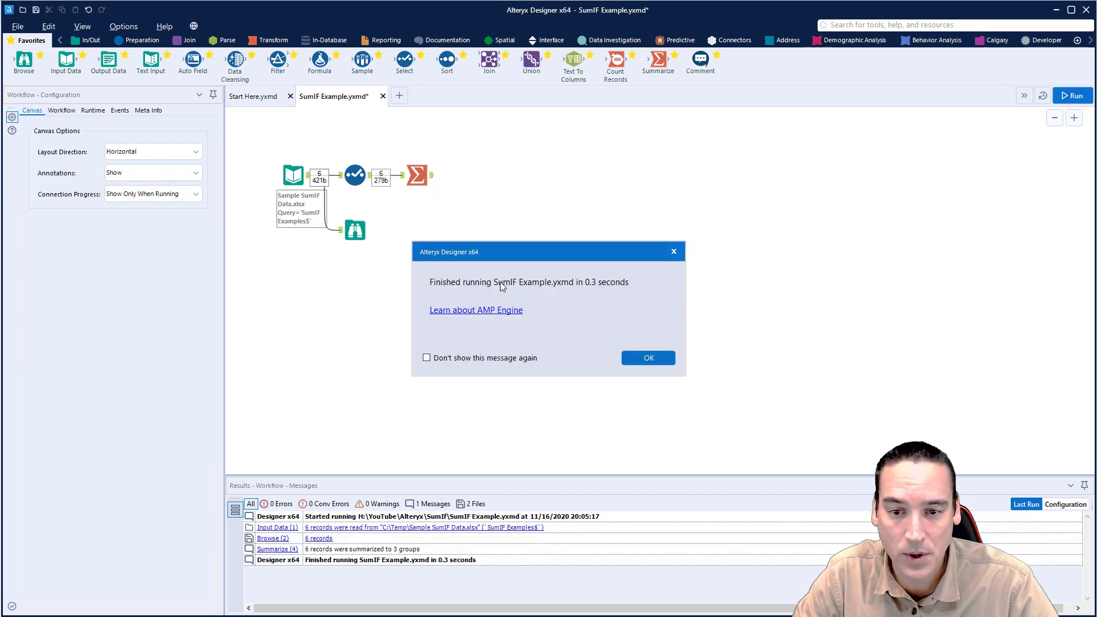
{"action": "left_click", "coordinate": [648, 357]}
{"action": "left_click", "coordinate": [417, 175]}
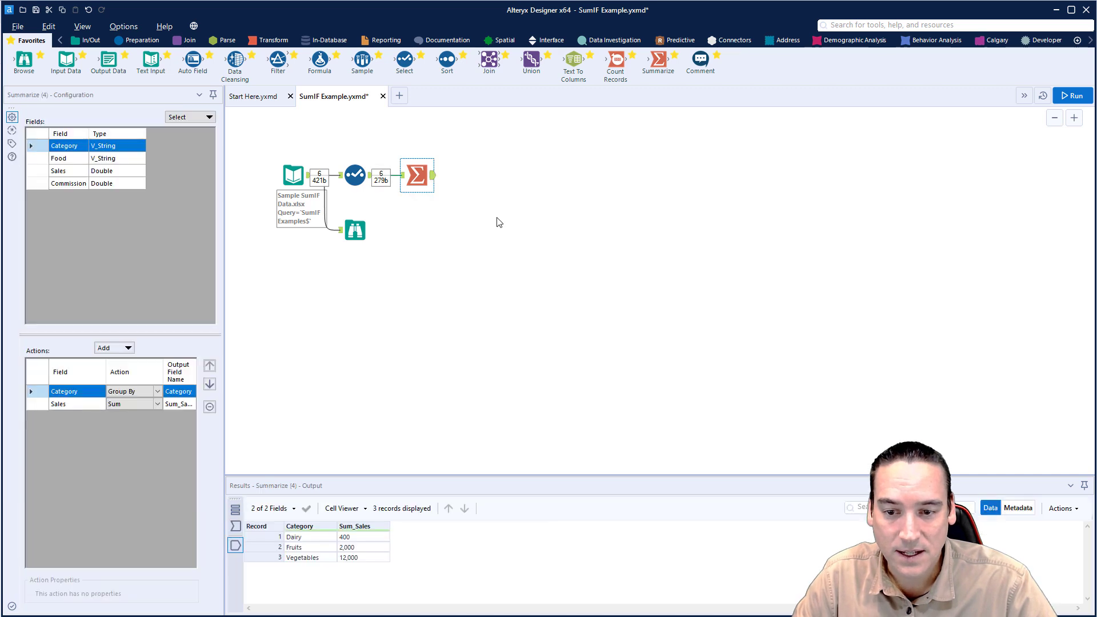
{"action": "left_click", "coordinate": [363, 547]}
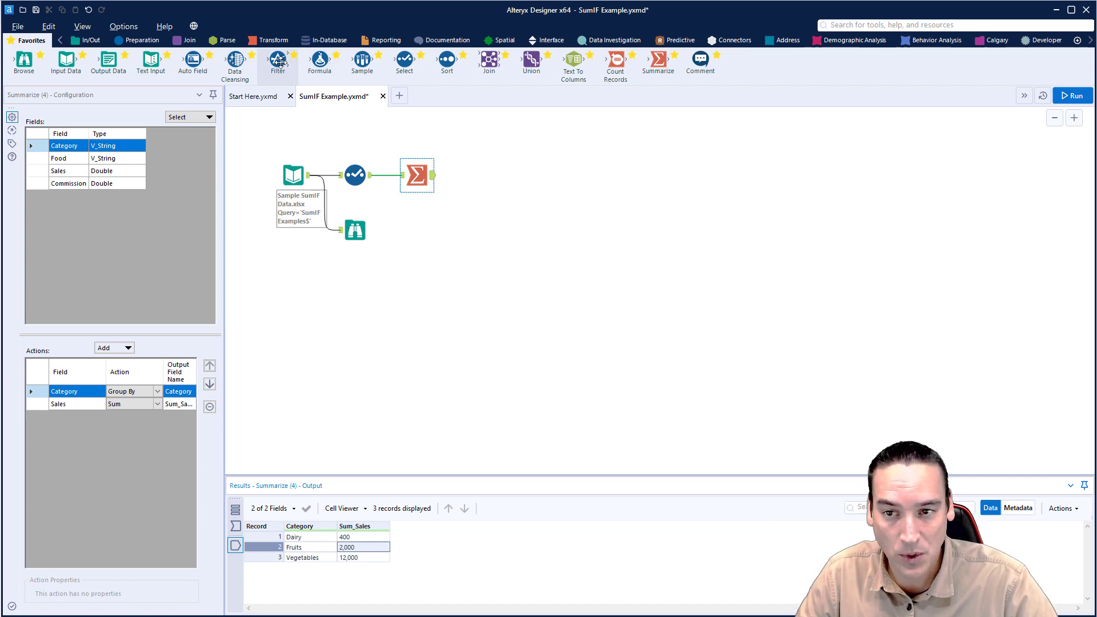
{"action": "mouse_move", "coordinate": [280, 62]}
{"action": "left_mouse_down"}
{"action": "mouse_move", "coordinate": [466, 176]}
{"action": "mouse_move", "coordinate": [277, 63]}
{"action": "left_mouse_up"}
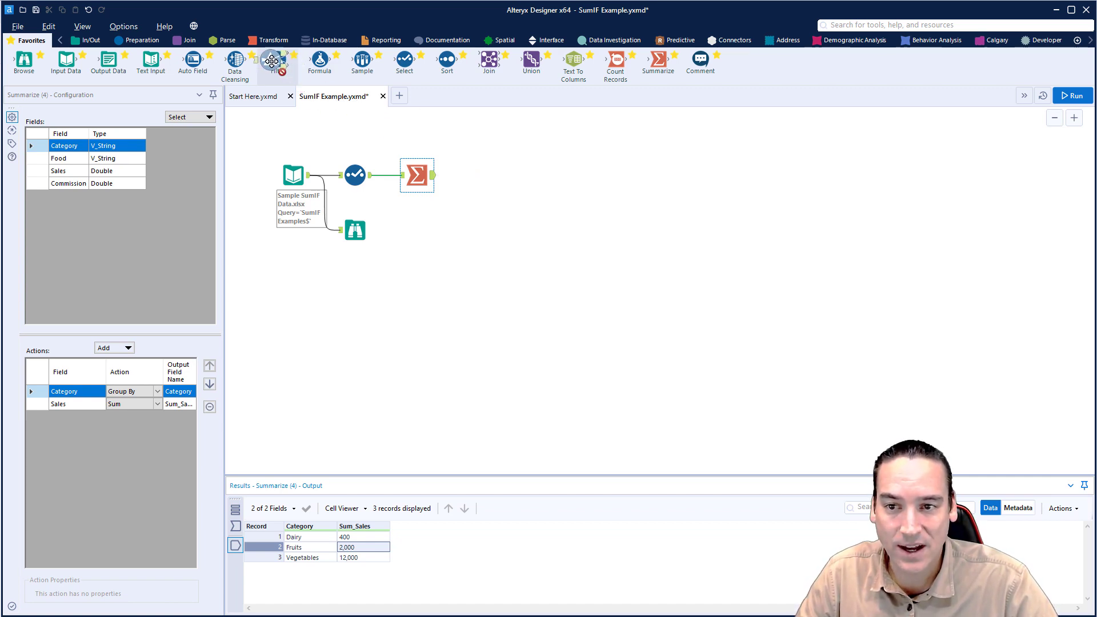
{"action": "mouse_move", "coordinate": [327, 116]}
{"action": "left_click", "coordinate": [558, 213]}
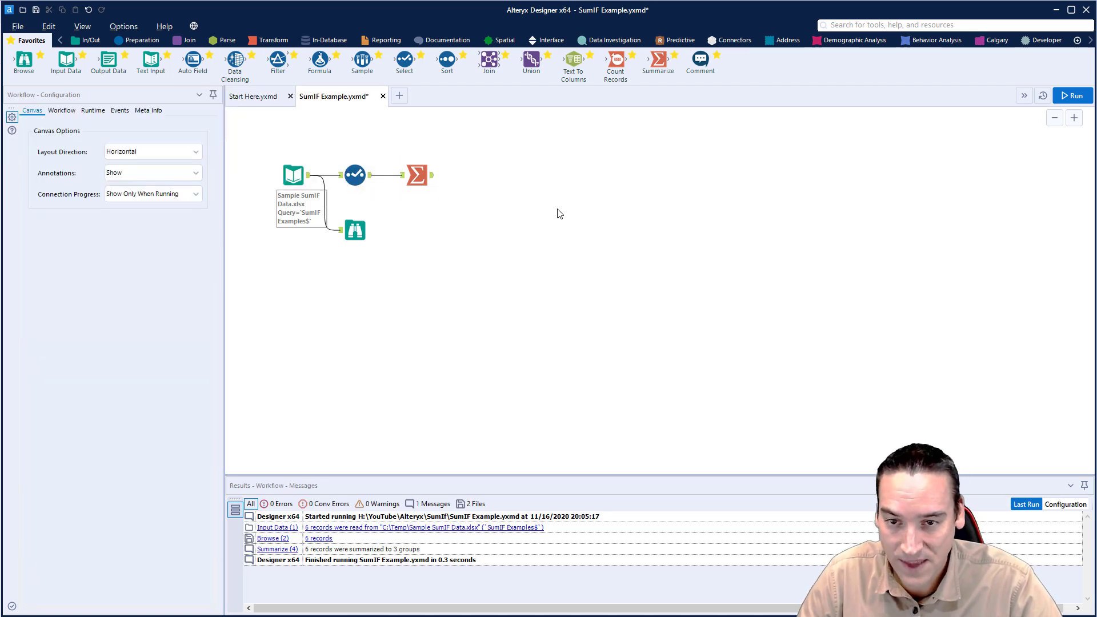
- Switch to Excel, examine the Sum Items Over $1k example and its formula in F3, and return to Alteryx Designer
{"action": "left_click", "coordinate": [413, 171]}
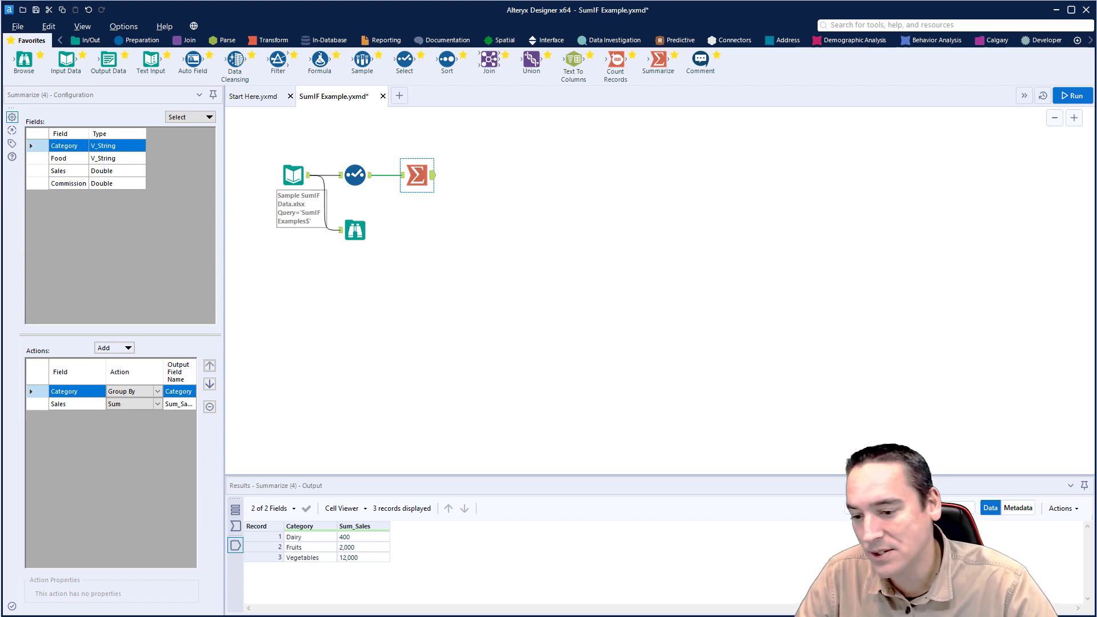
{"action": "key", "text": "alt+Tab"}
{"action": "left_click", "coordinate": [302, 183]}
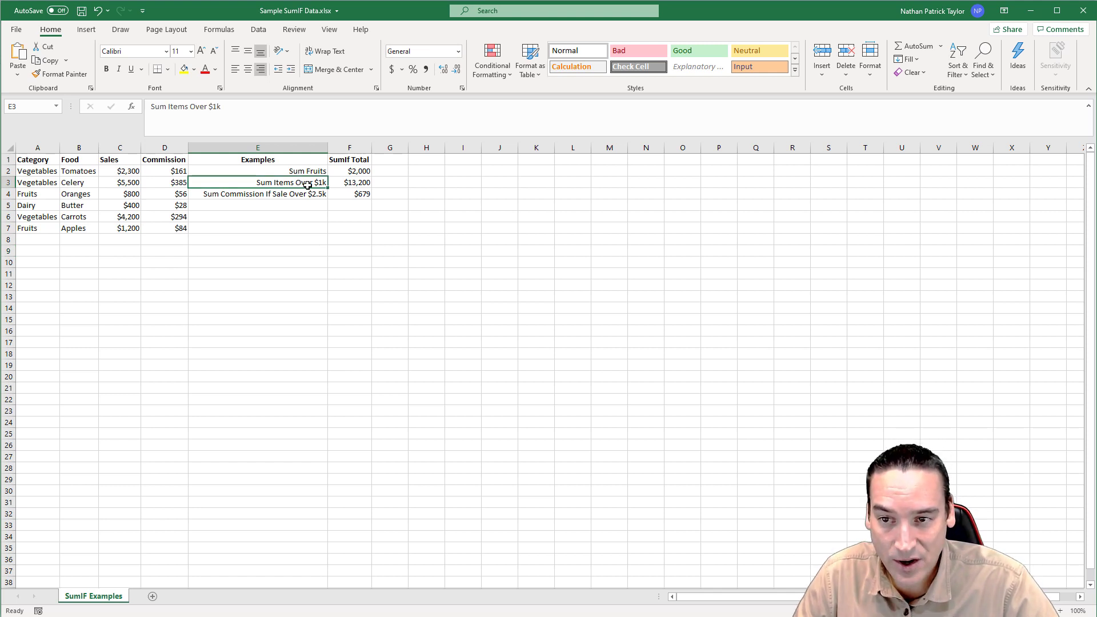
{"action": "left_click", "coordinate": [350, 183]}
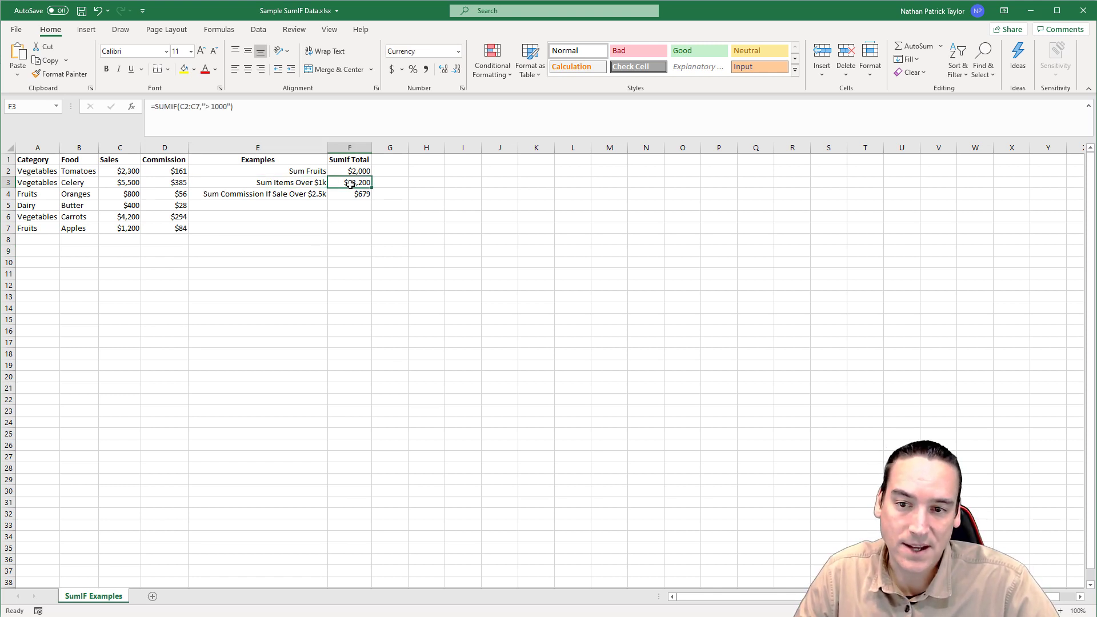
{"action": "left_click", "coordinate": [312, 187]}
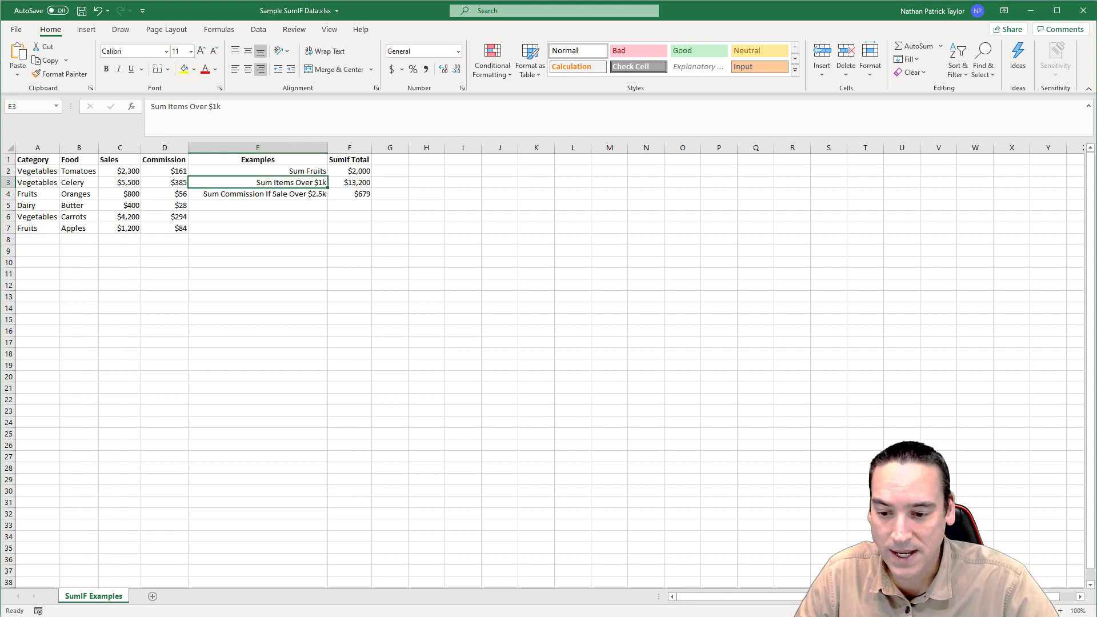
{"action": "key", "text": "alt+Tab"}
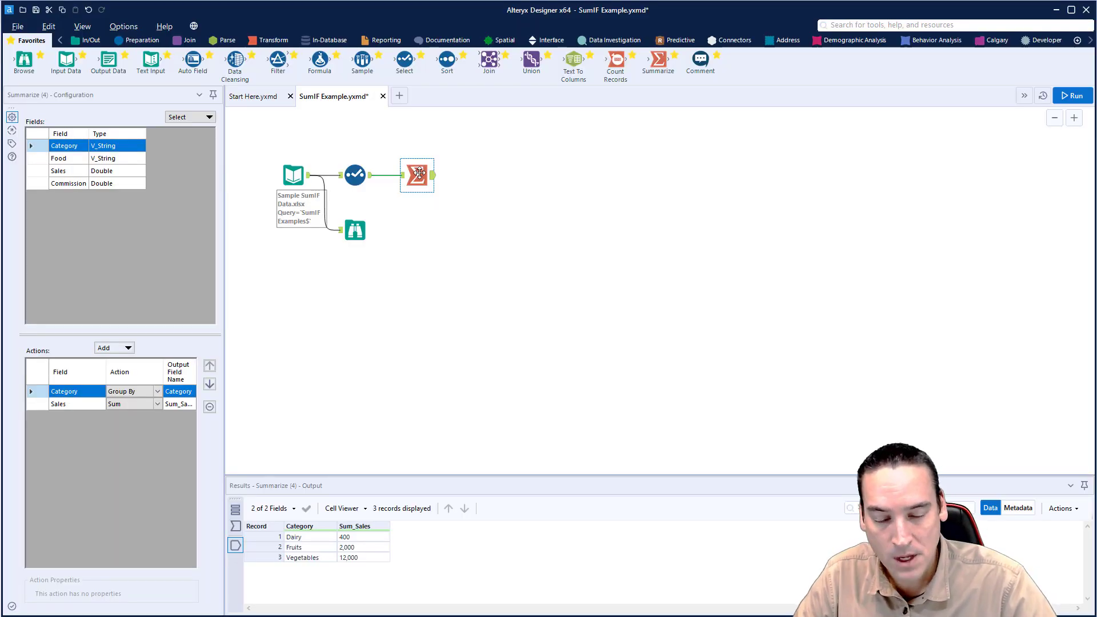
- Replace the Summarize tool with a Filter tool connected to the Select tool's output
{"action": "key", "text": "ctrl+r"}
{"action": "key", "text": "Delete"}
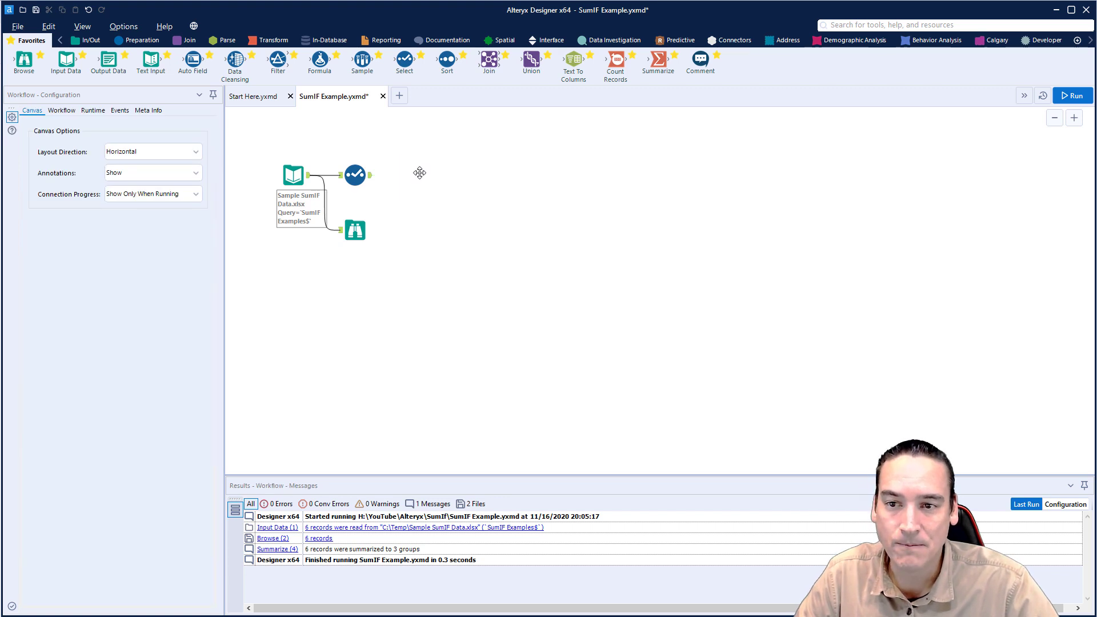
{"action": "left_click_drag", "start_coordinate": [278, 60], "coordinate": [414, 177]}
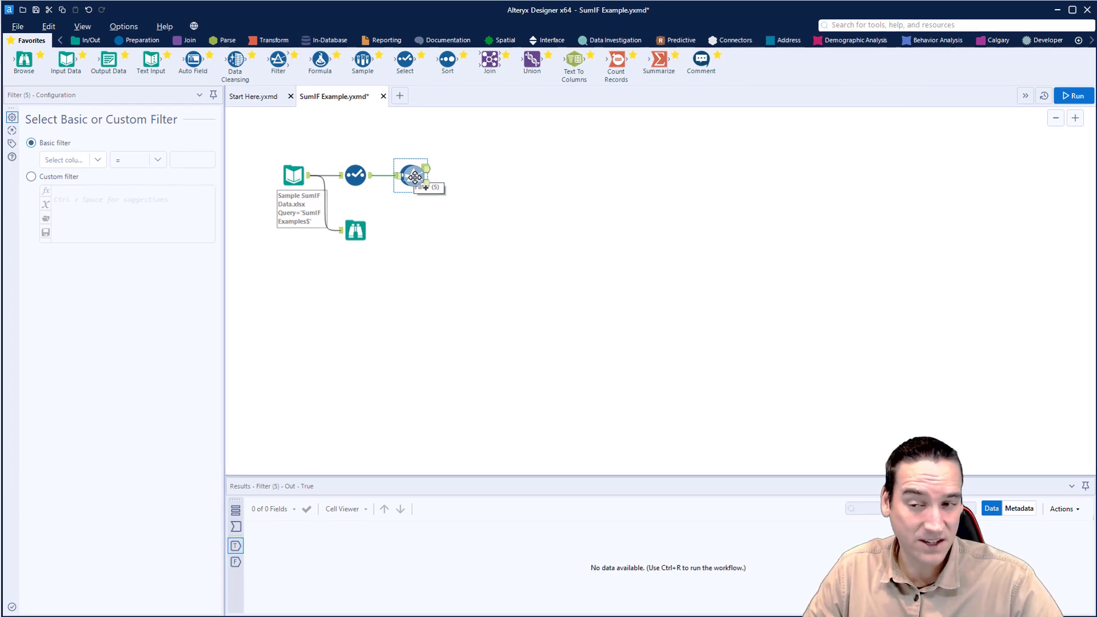
- Configure the Filter tool with a basic filter that keeps records where Sales > 1000
{"action": "left_click", "coordinate": [96, 158]}
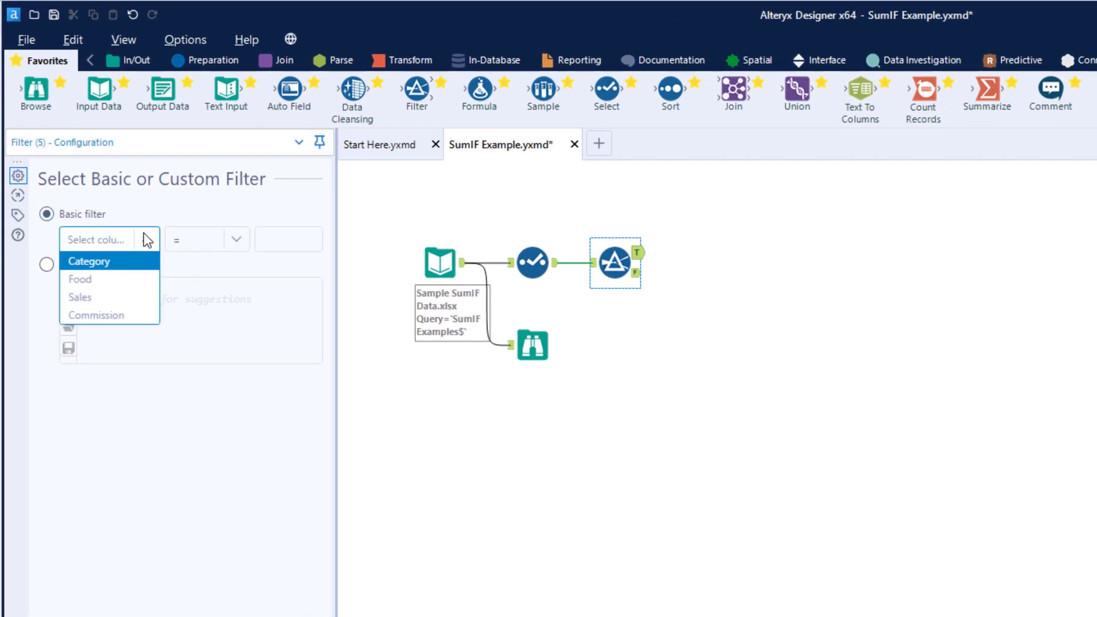
{"action": "left_click", "coordinate": [132, 297]}
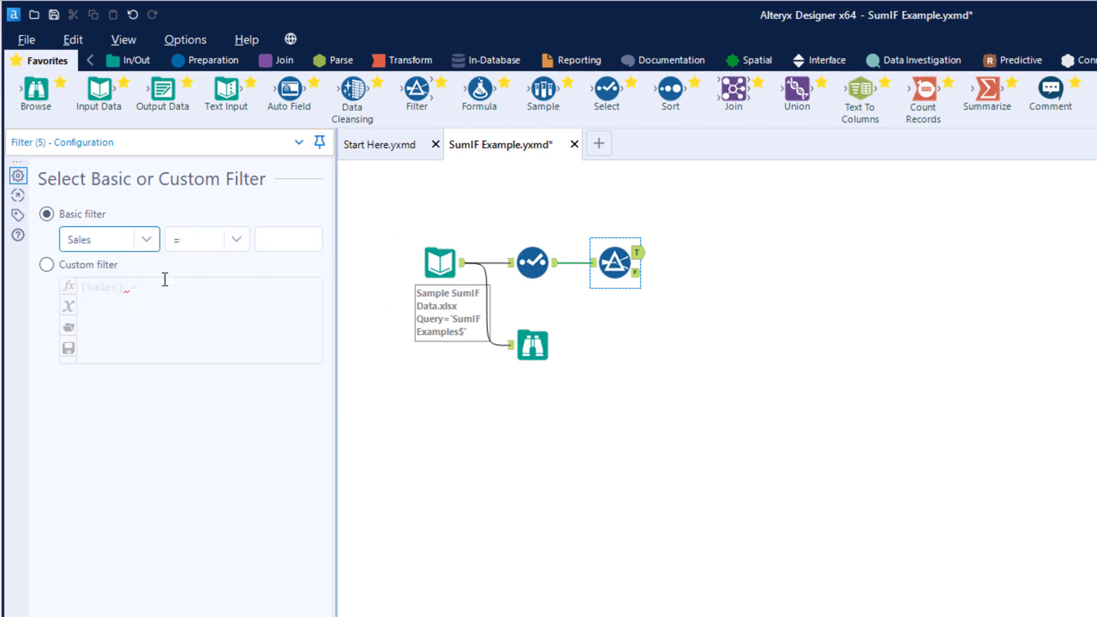
{"action": "left_click", "coordinate": [235, 240]}
{"action": "left_click", "coordinate": [222, 332]}
{"action": "left_click", "coordinate": [274, 245]}
{"action": "type", "text": "1000"}
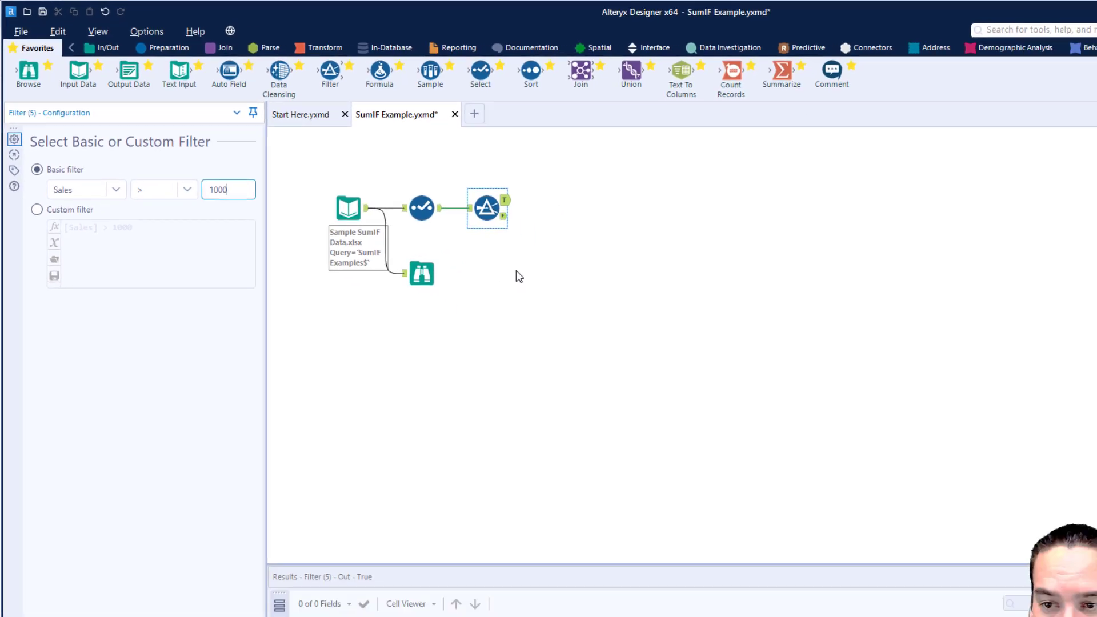
{"action": "left_click", "coordinate": [517, 271]}
{"action": "key", "text": "ctrl+r"}
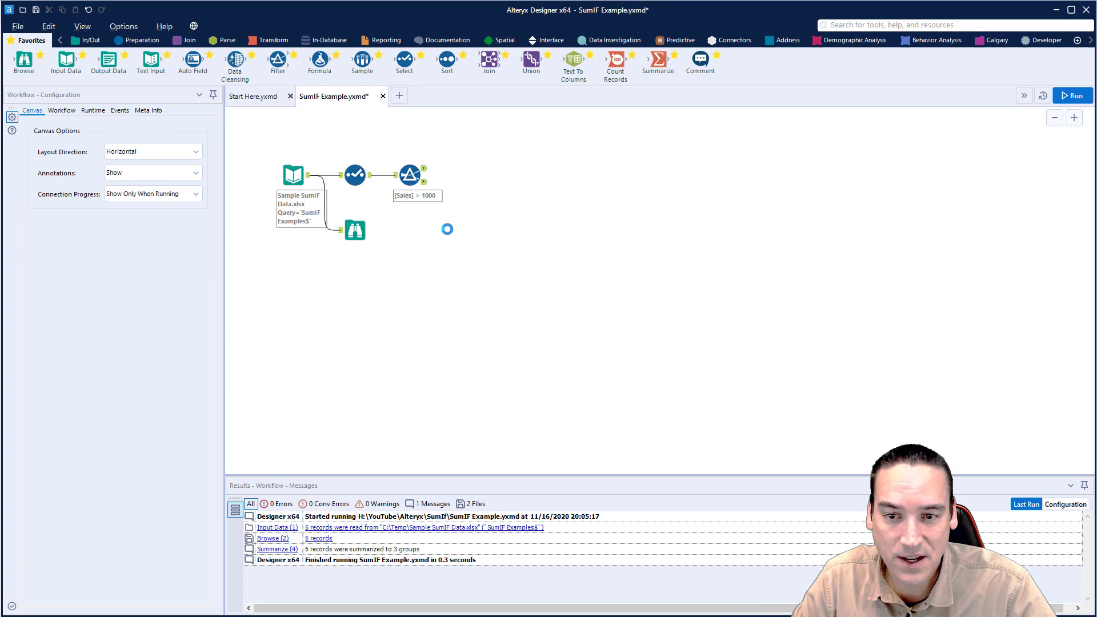
- Add Browse tools to both the True and False outputs of the Filter and run the workflow
{"action": "left_click", "coordinate": [412, 175]}
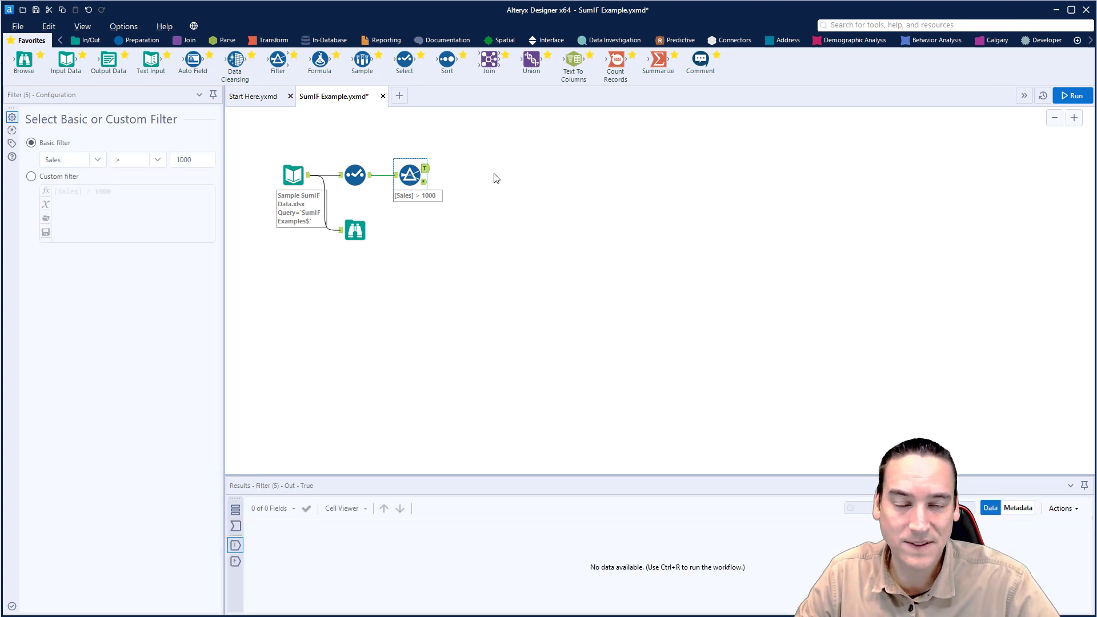
{"action": "right_click", "coordinate": [412, 174]}
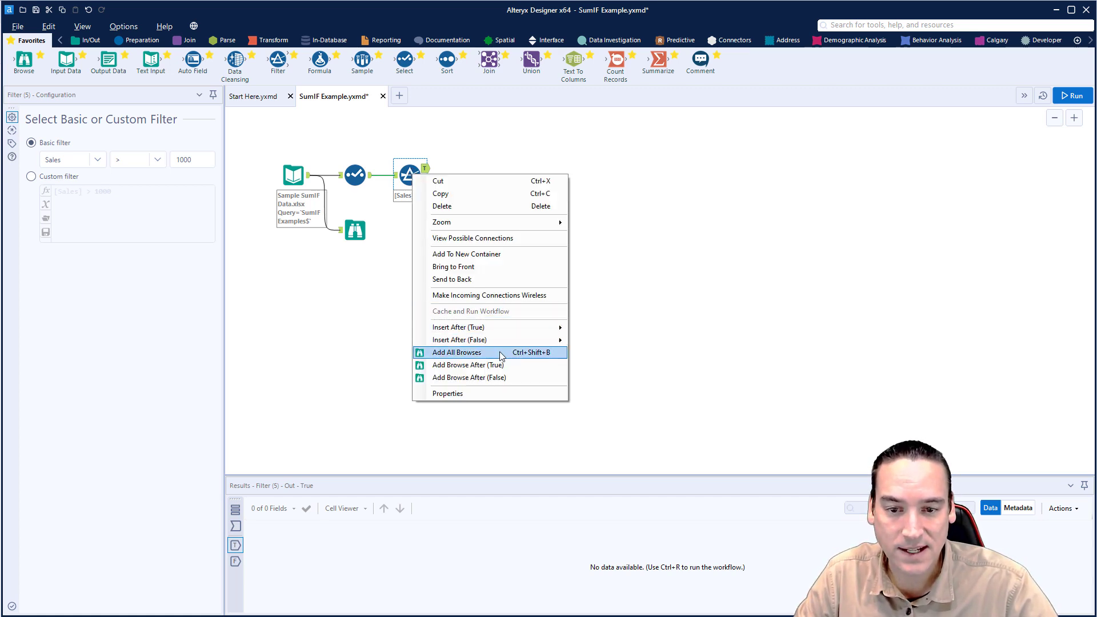
{"action": "left_click", "coordinate": [475, 353]}
{"action": "left_click", "coordinate": [685, 238]}
{"action": "key", "text": "ctrl+r"}
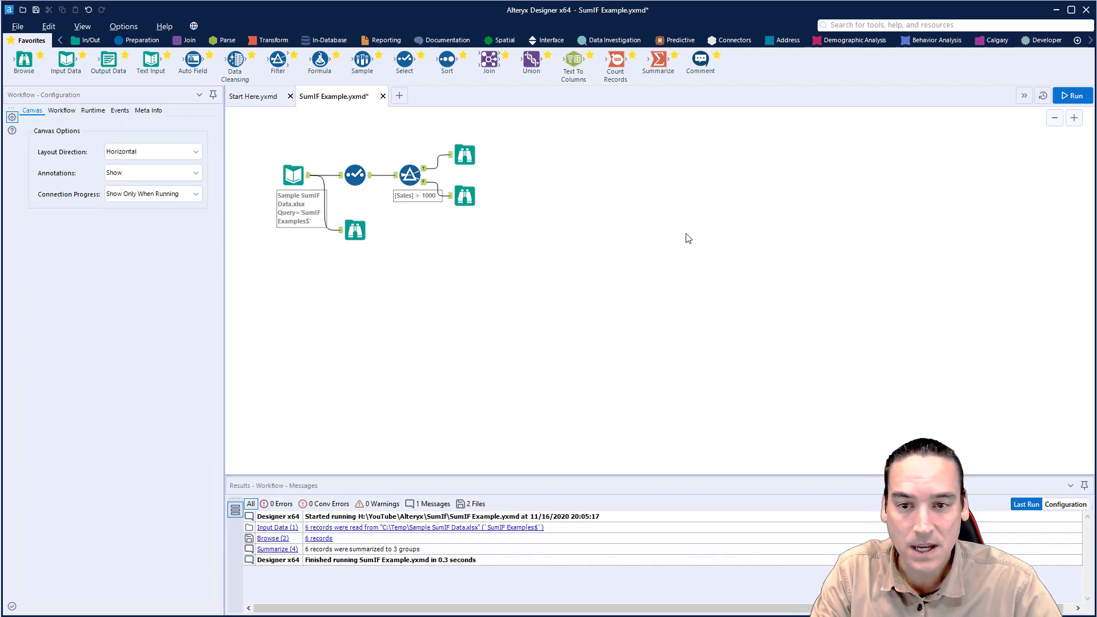
{"action": "key", "text": "ctrl+r"}
{"action": "left_click", "coordinate": [642, 362]}
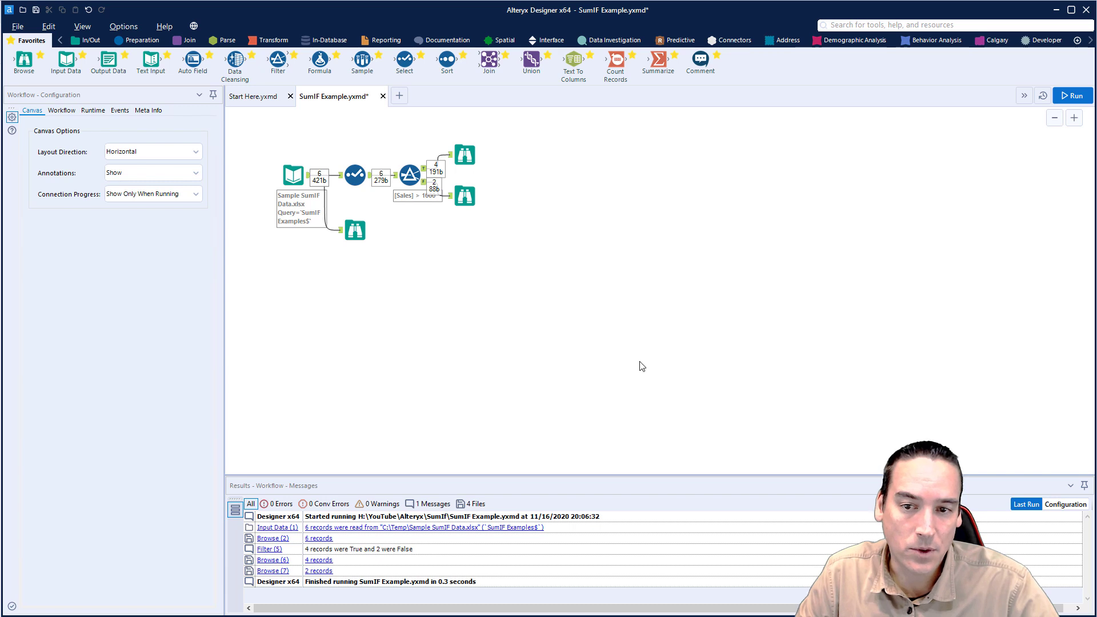
- Compare the records in the True and False Browse outputs, checking their Sales and Commission values
{"action": "left_click", "coordinate": [472, 153]}
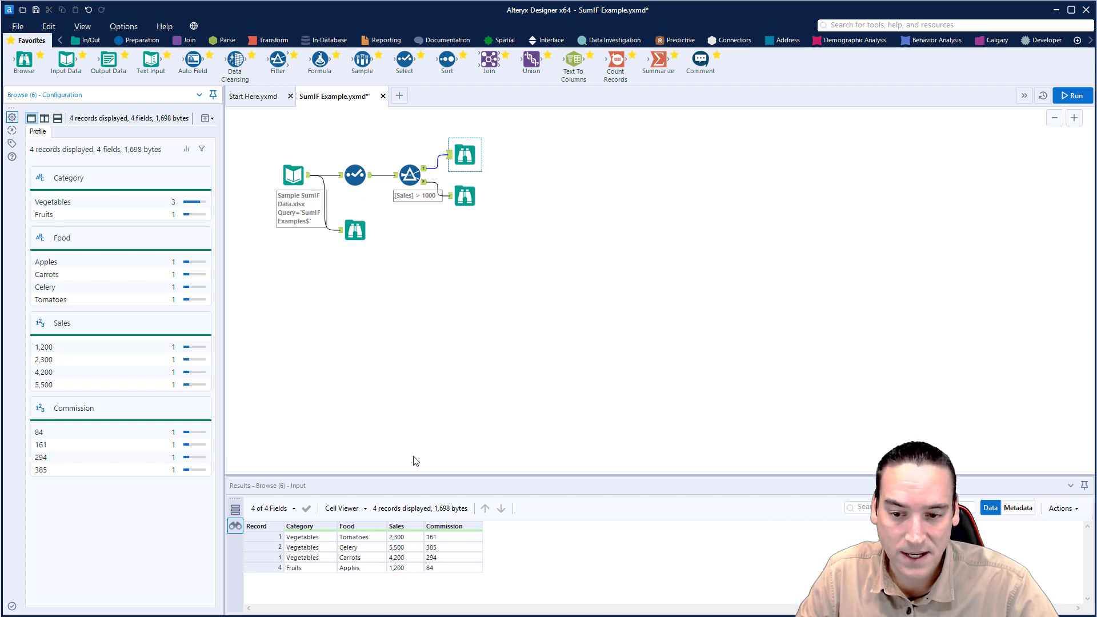
{"action": "left_click", "coordinate": [444, 546]}
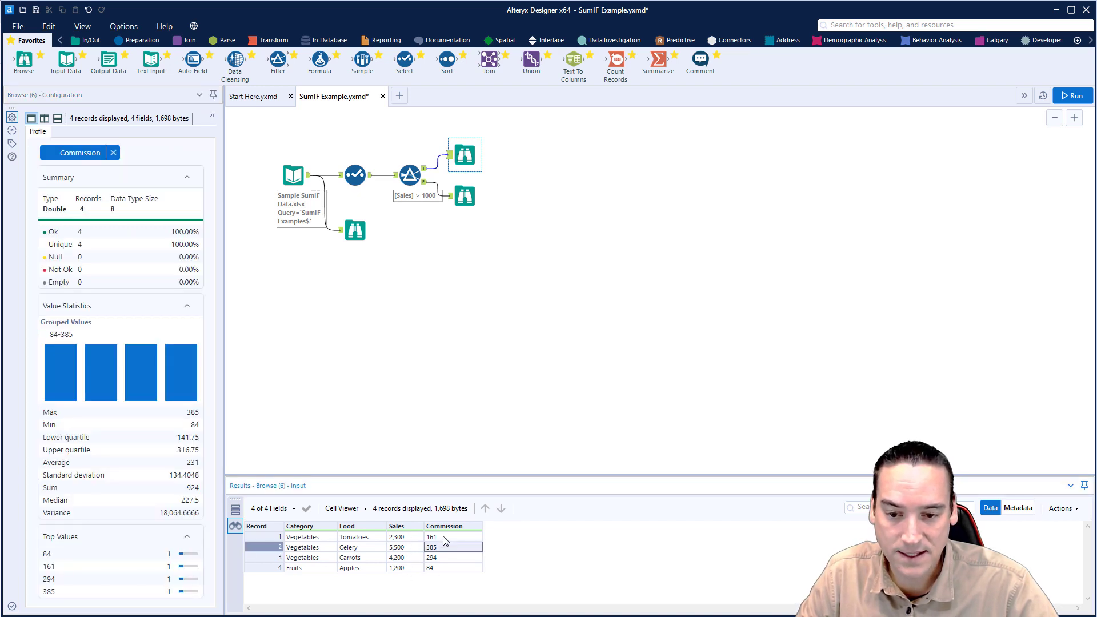
{"action": "left_click", "coordinate": [446, 537]}
{"action": "left_click", "coordinate": [416, 538]}
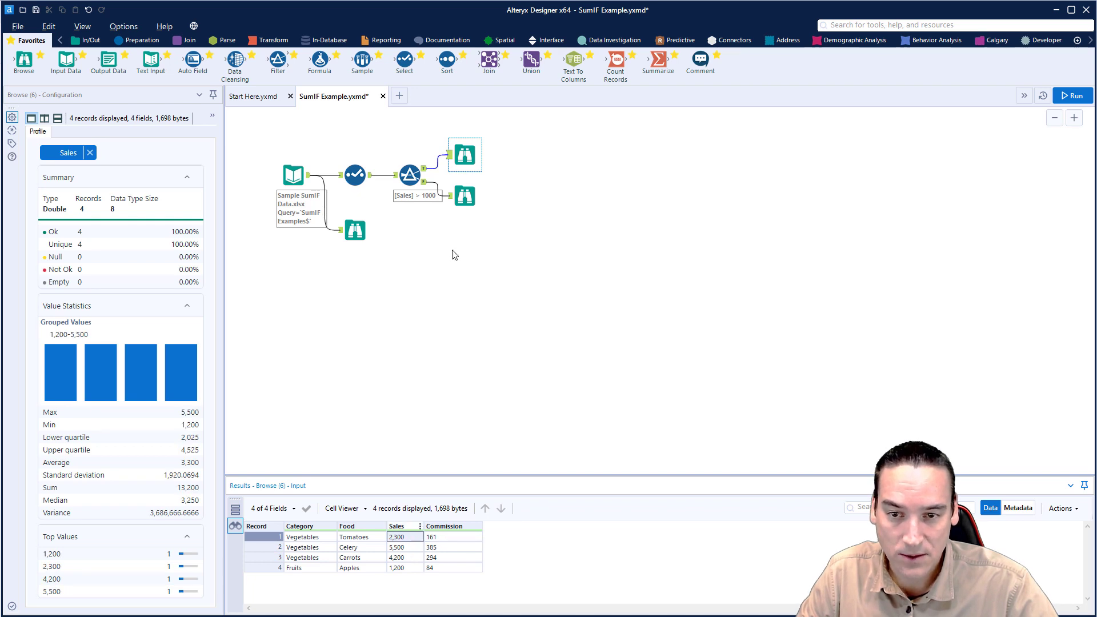
{"action": "left_click", "coordinate": [465, 196]}
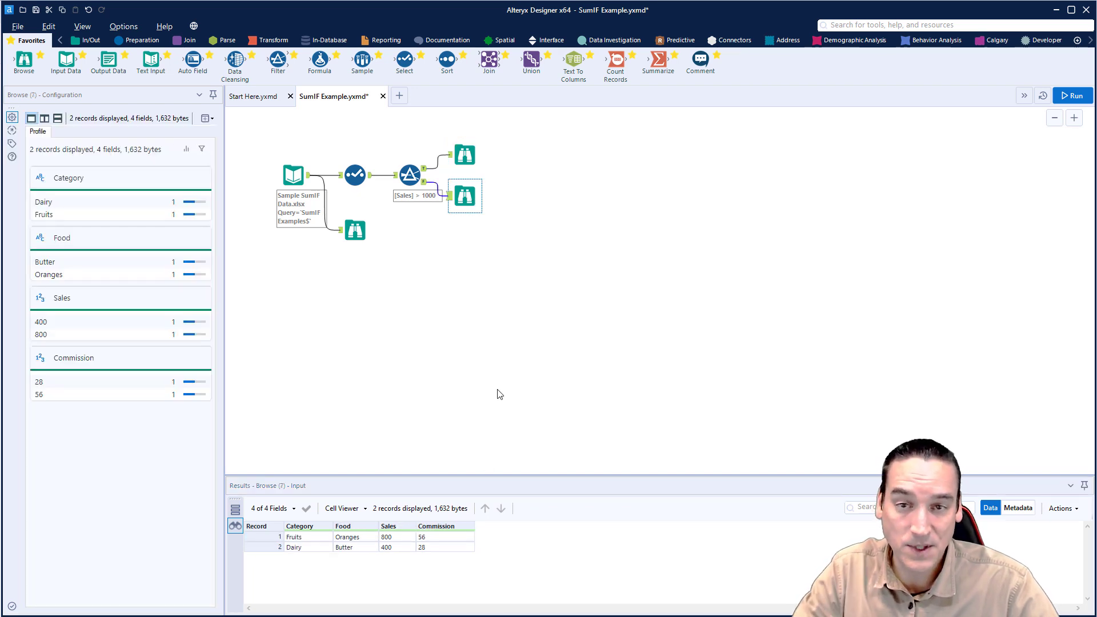
{"action": "left_click", "coordinate": [465, 155]}
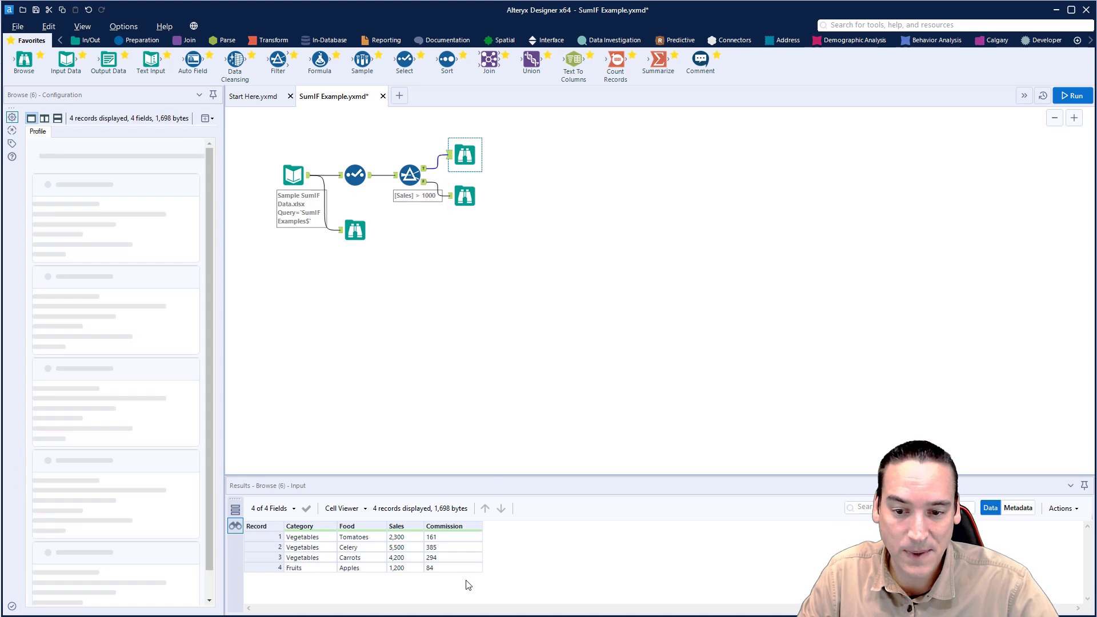
{"action": "left_click", "coordinate": [464, 196]}
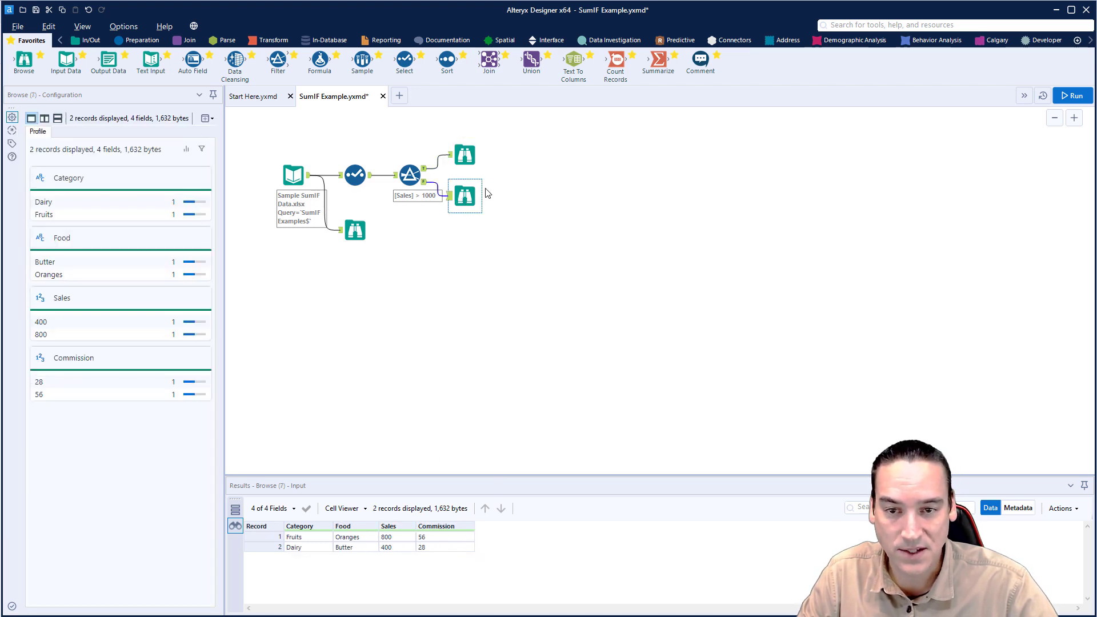
- Delete both Browse tools attached to the Filter's outputs
{"action": "left_click", "coordinate": [465, 154], "text": "ctrl"}
{"action": "left_click", "coordinate": [501, 137]}
{"action": "left_click_drag", "start_coordinate": [470, 146], "coordinate": [450, 225]}
{"action": "key", "text": "Delete"}
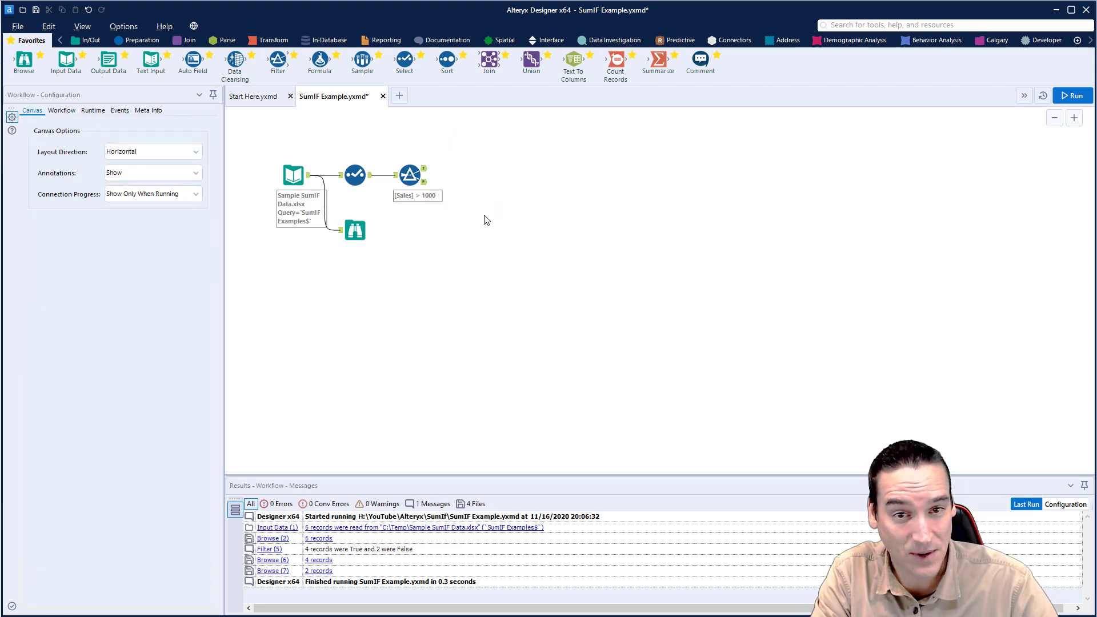
- Add Summarize tools to the Filter's True and False outputs and set the True-side one to sum Sales
{"action": "left_click_drag", "start_coordinate": [658, 58], "coordinate": [472, 209]}
{"action": "left_click", "coordinate": [471, 148]}
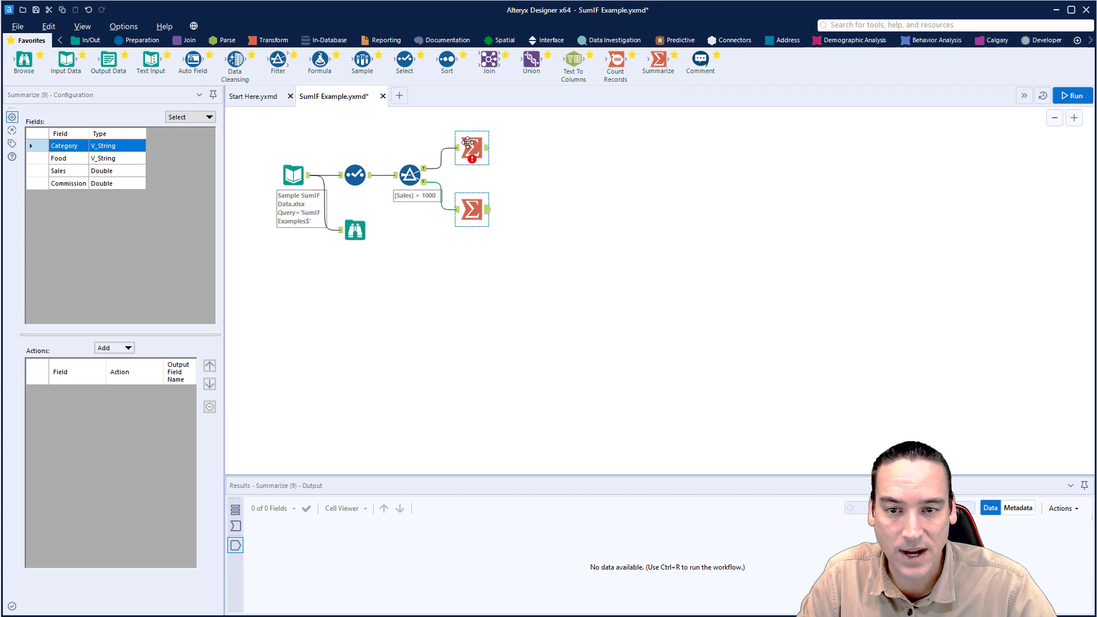
{"action": "left_click", "coordinate": [66, 172]}
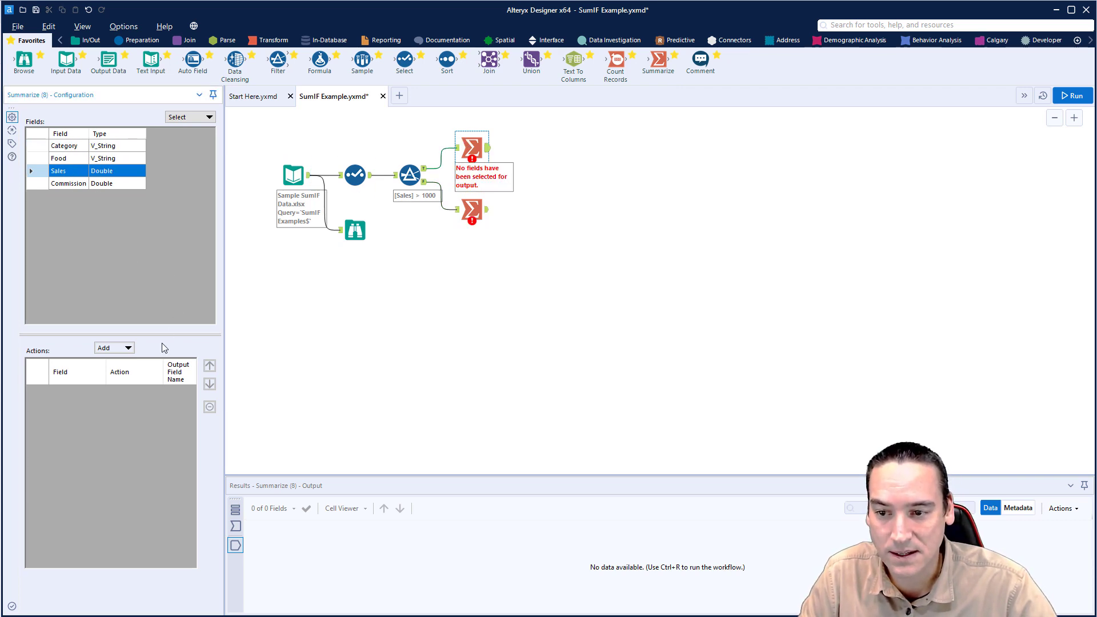
{"action": "left_click", "coordinate": [122, 348]}
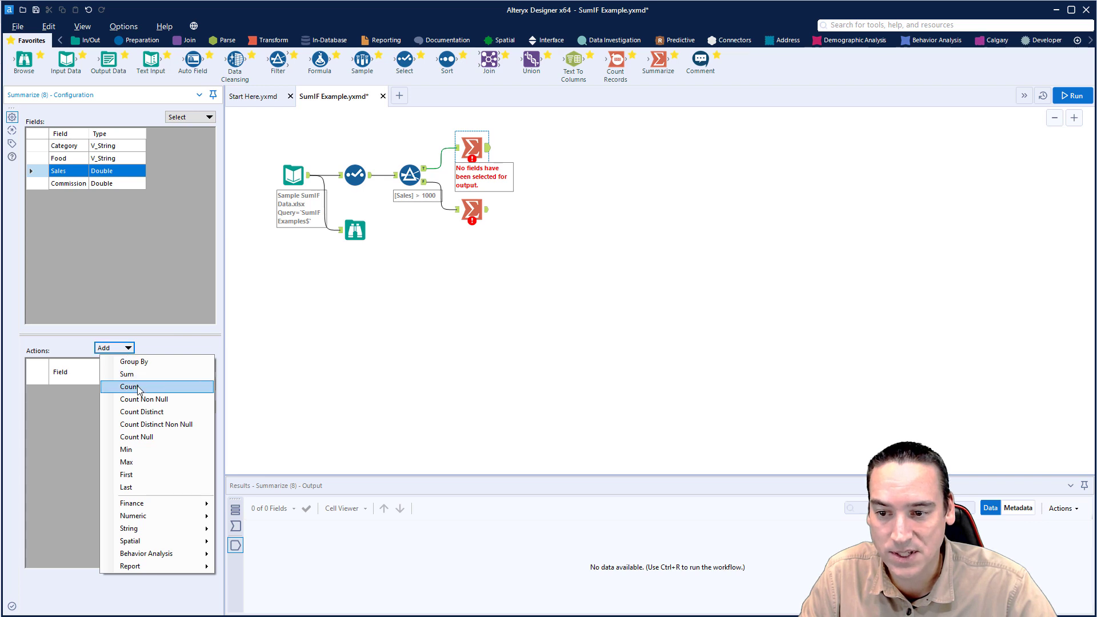
{"action": "left_click", "coordinate": [127, 374]}
- Configure the Summarize tool on the Filter's False output to sum the Sales field
{"action": "left_click", "coordinate": [470, 211]}
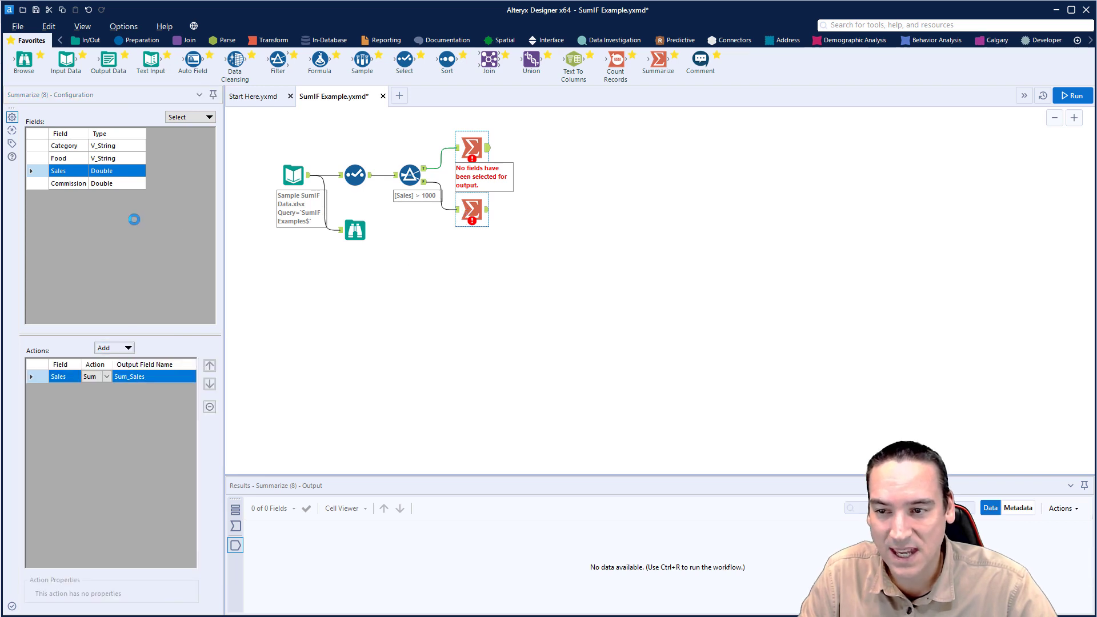
{"action": "left_click", "coordinate": [85, 172]}
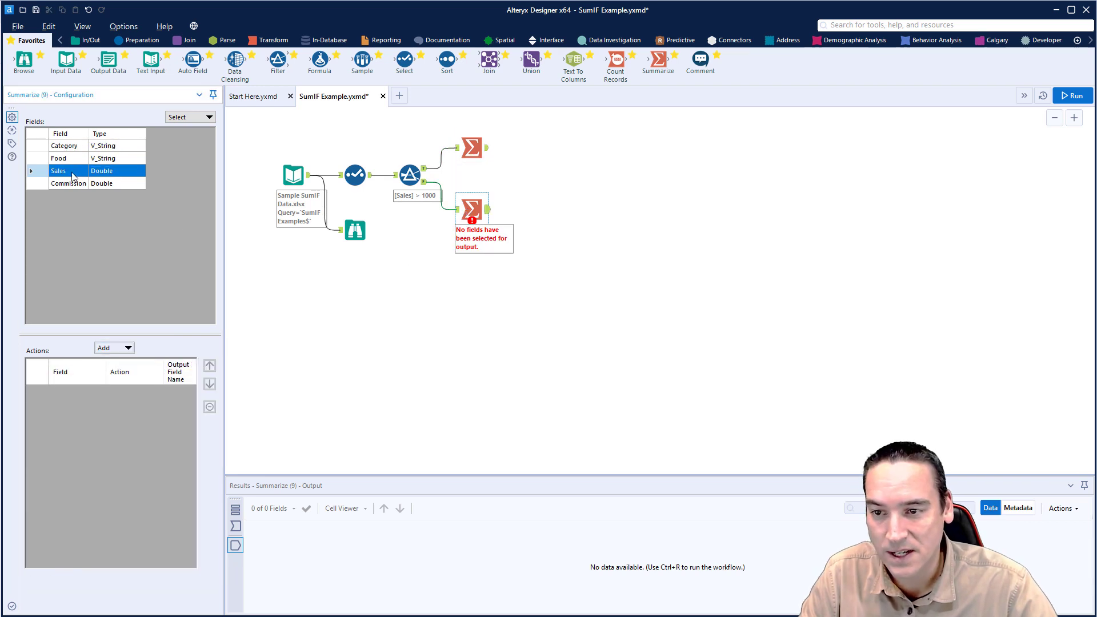
{"action": "left_click", "coordinate": [129, 348]}
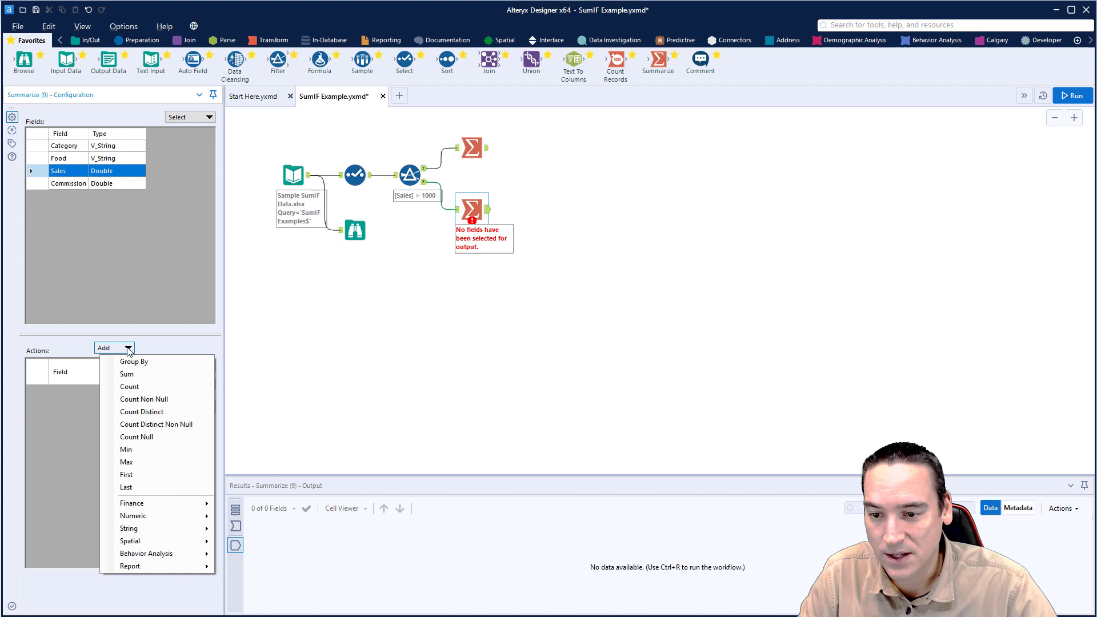
{"action": "left_click", "coordinate": [139, 374]}
{"action": "left_click", "coordinate": [603, 300]}
- Run the workflow and show the output of the Summarize tool on the Filter's True branch
{"action": "left_click", "coordinate": [1074, 96]}
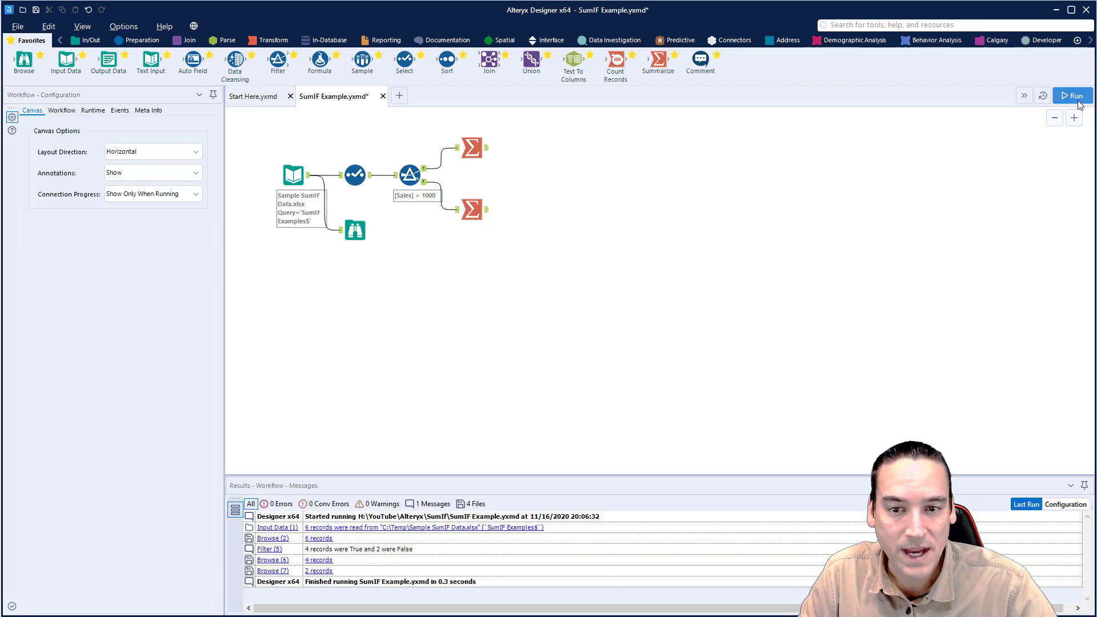
{"action": "left_click", "coordinate": [1074, 96]}
{"action": "left_click", "coordinate": [657, 359]}
{"action": "left_click", "coordinate": [474, 150]}
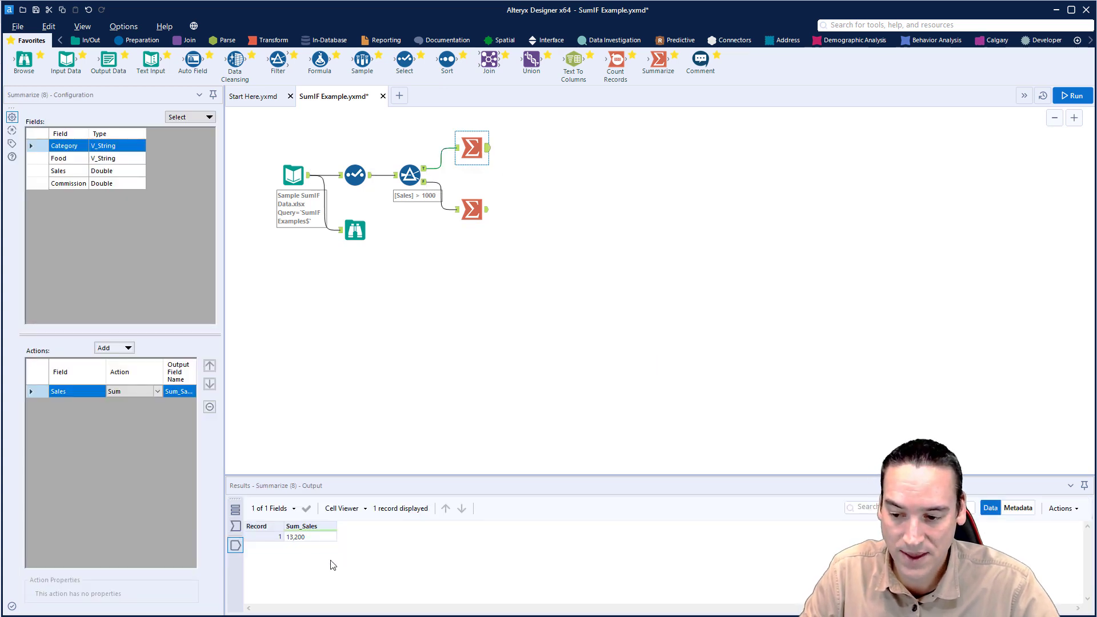
- Switch to Excel, compare the SUMIF total in cell F3 with the True-side Sales sum, and return to Alteryx
{"action": "key", "text": "alt+Tab"}
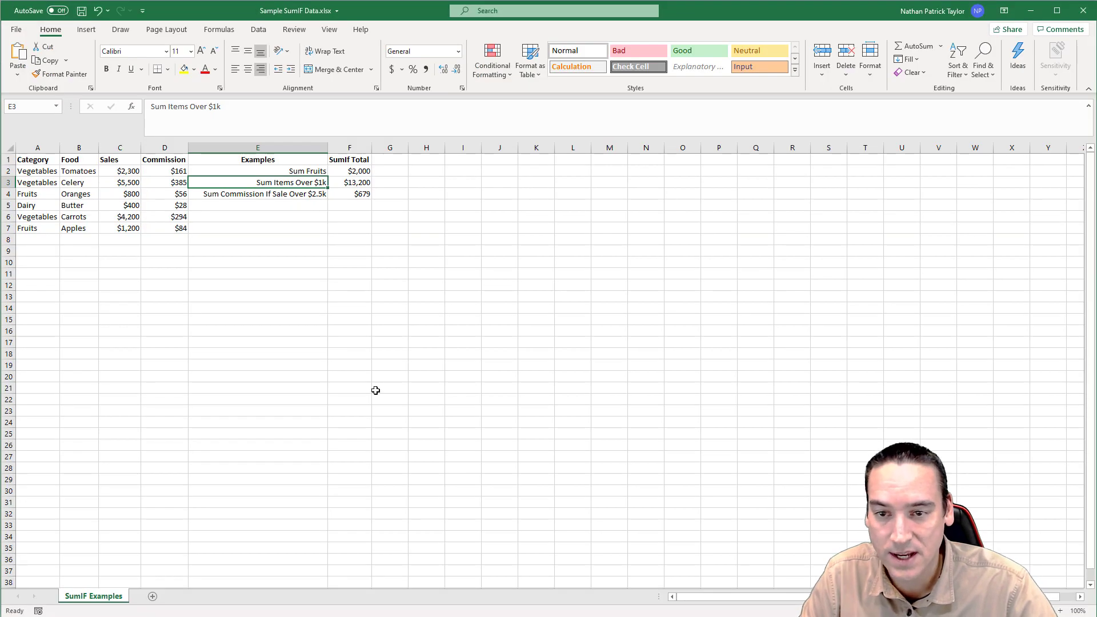
{"action": "left_click", "coordinate": [355, 184]}
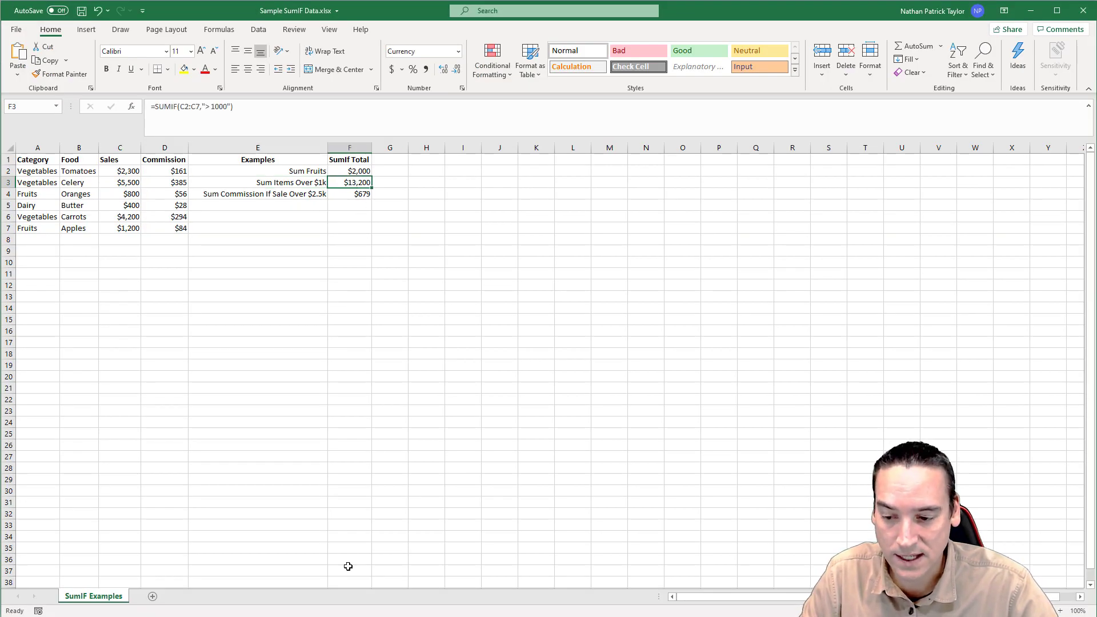
{"action": "key", "text": "alt+Tab"}
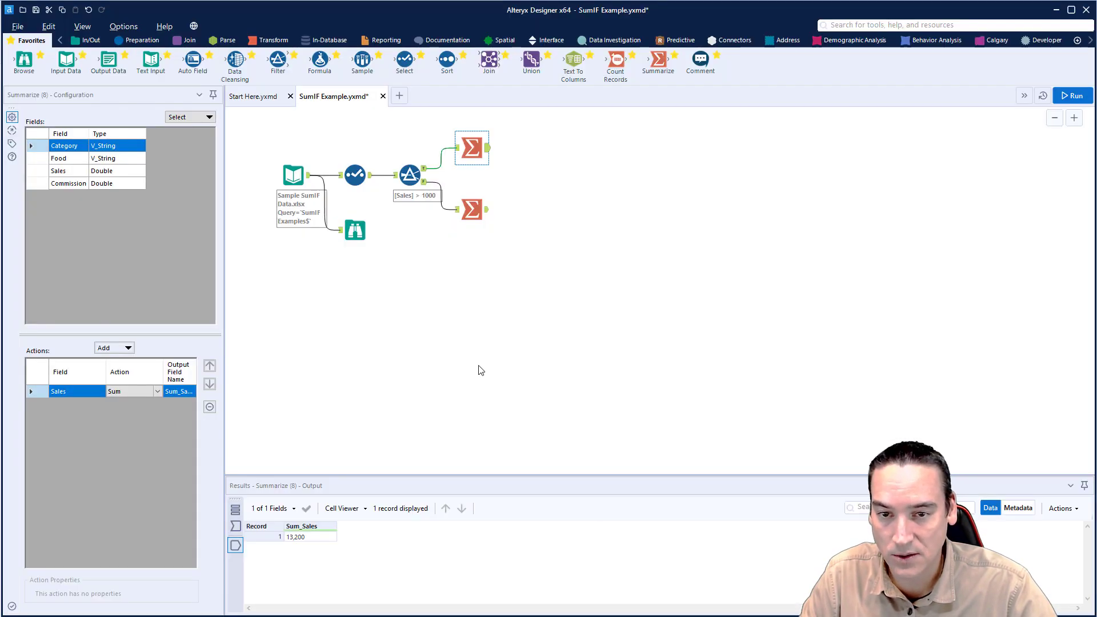
- Check the Sales sum produced by the Summarize tool on the Filter's False branch
{"action": "left_click", "coordinate": [482, 366]}
{"action": "left_click", "coordinate": [471, 207]}
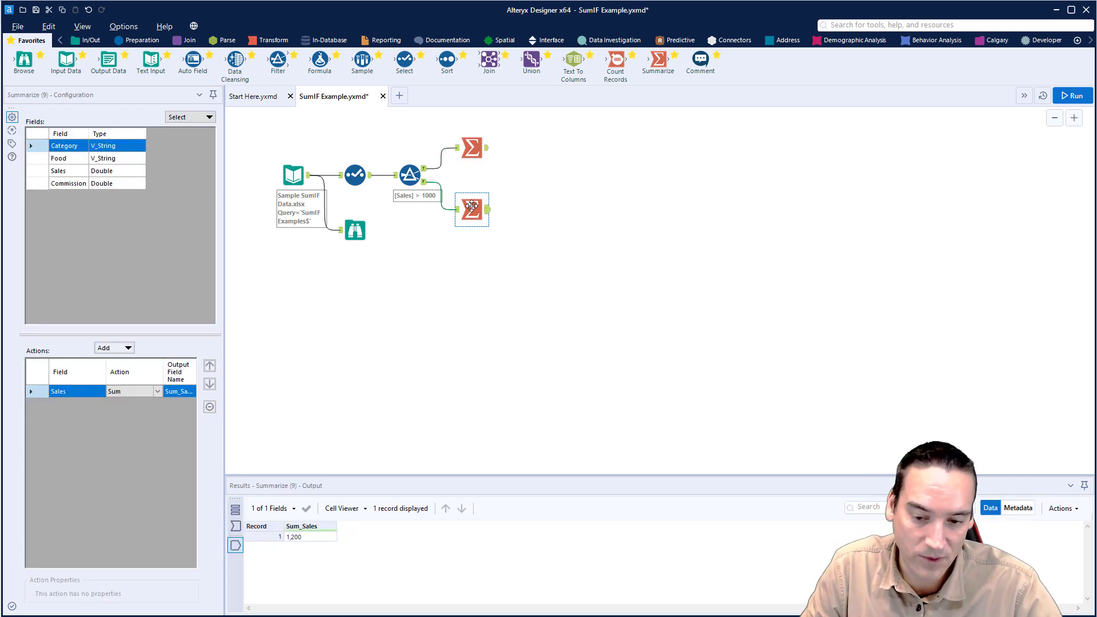
{"action": "left_click", "coordinate": [531, 200]}
{"action": "key", "text": "ctrl+r"}
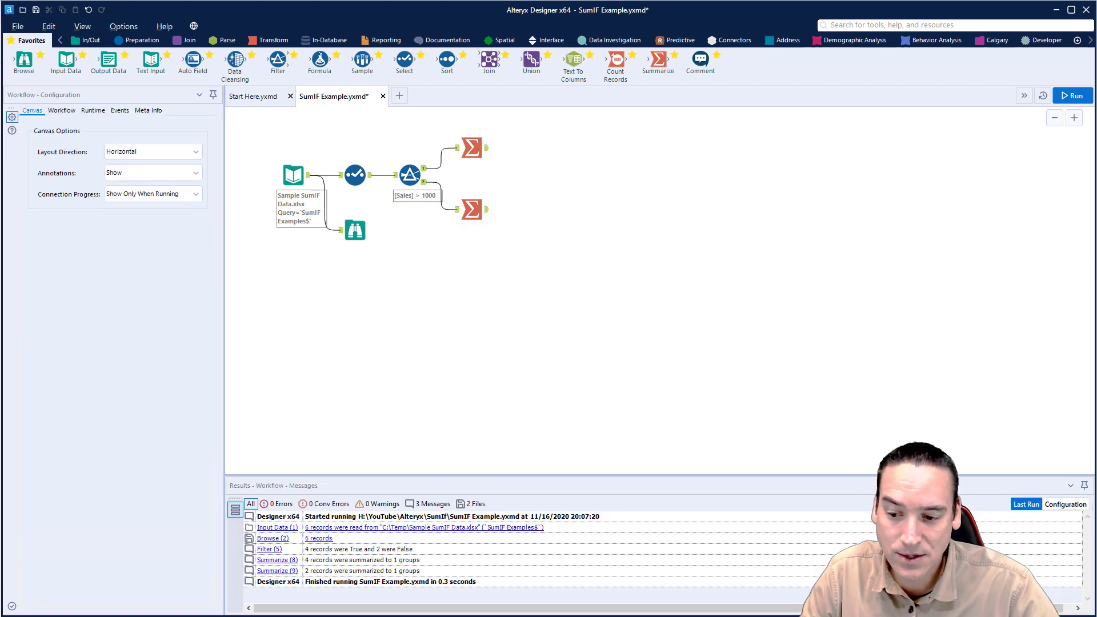
- Switch to Excel to examine the Commission SUMIF formula in cell F4, and return to Alteryx
{"action": "key", "text": "alt+Tab"}
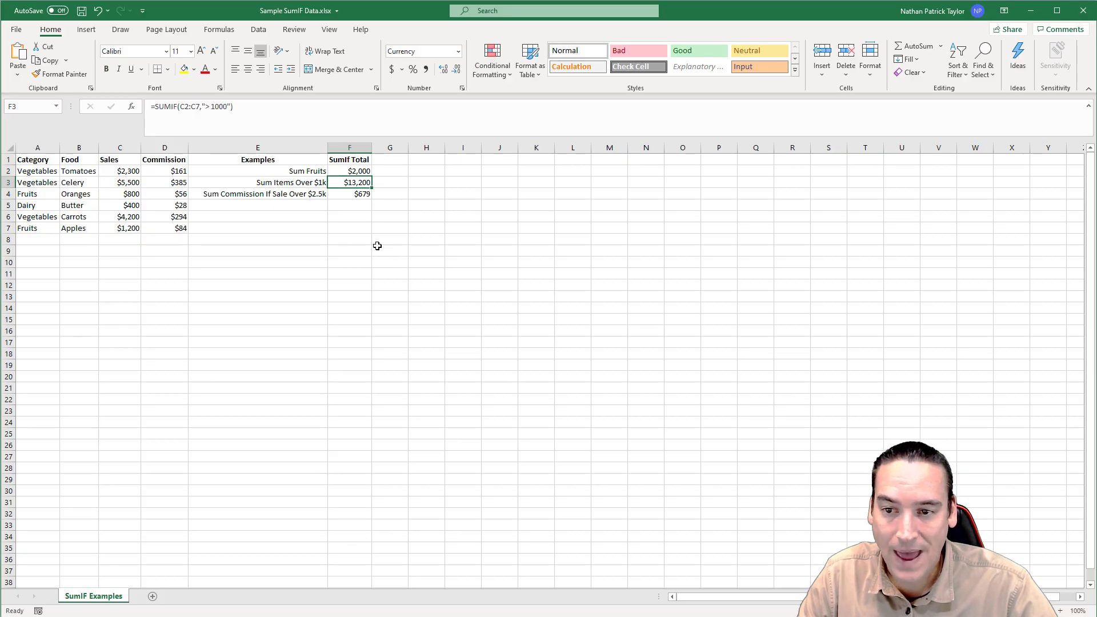
{"action": "left_click", "coordinate": [351, 194]}
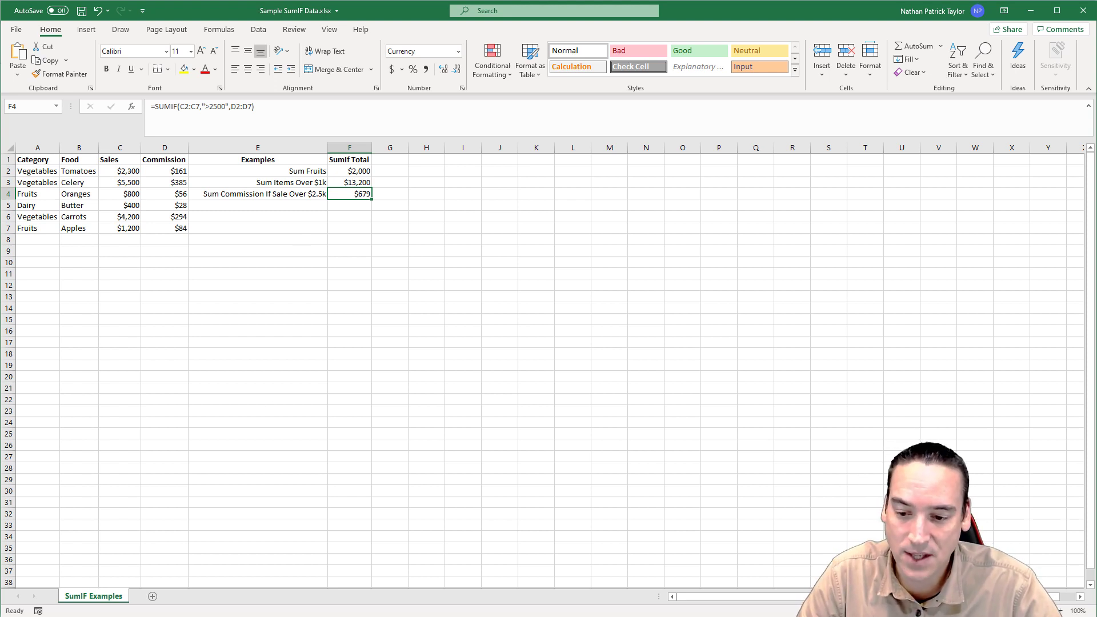
{"action": "key", "text": "alt+Tab"}
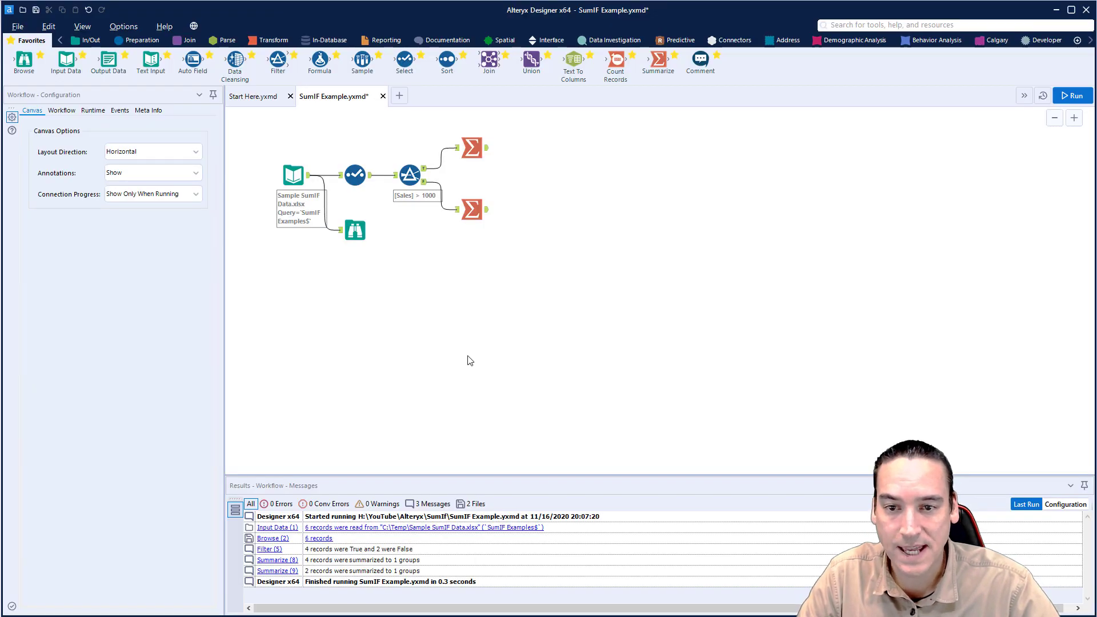
- Set the Filter's basic condition to keep records where Sales > 2500
{"action": "left_click_drag", "start_coordinate": [537, 129], "coordinate": [481, 191]}
{"action": "left_click", "coordinate": [409, 175]}
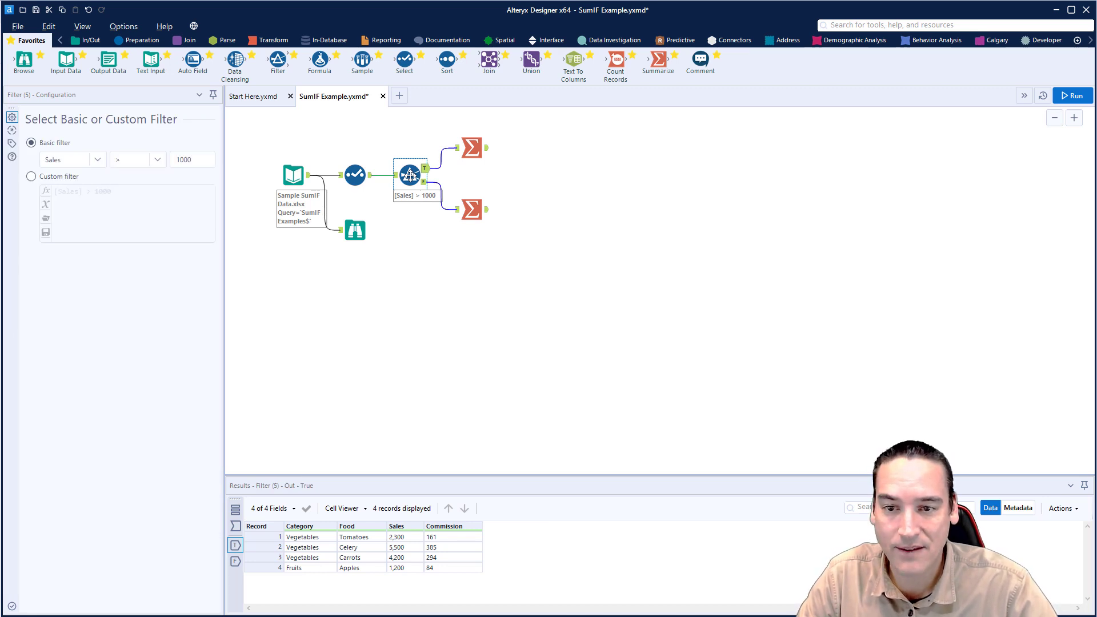
{"action": "left_click_drag", "start_coordinate": [191, 159], "coordinate": [178, 159]}
{"action": "type", "text": "25"}
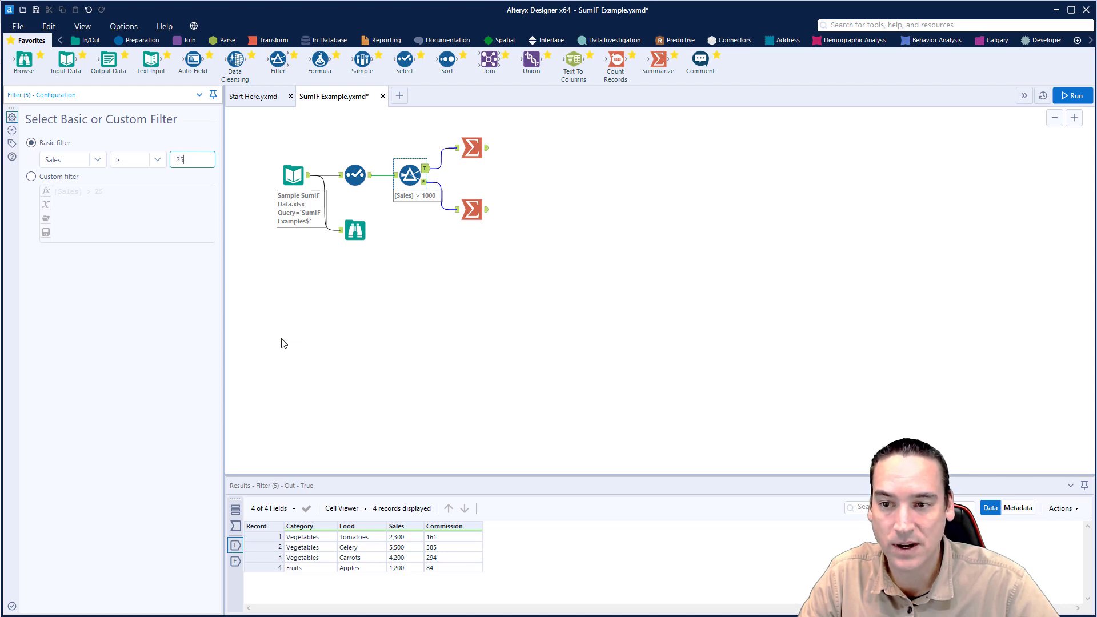
{"action": "left_click", "coordinate": [437, 300]}
{"action": "key", "text": "ctrl+r"}
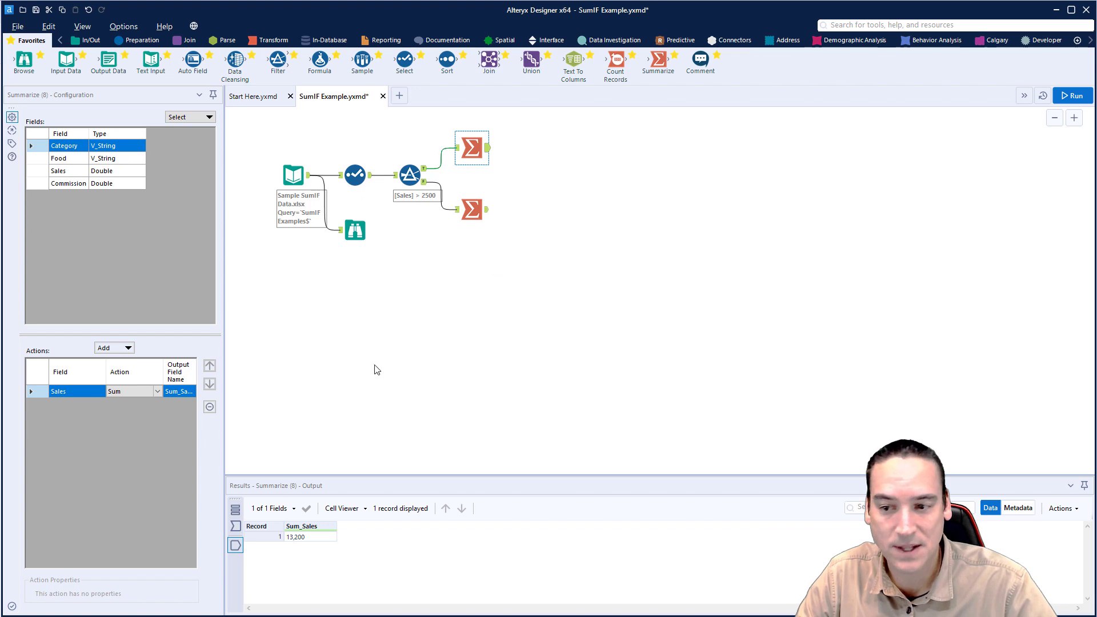
- Replace the Sales sum in the True-side Summarize tool with a sum of Commission
{"action": "left_click", "coordinate": [209, 408]}
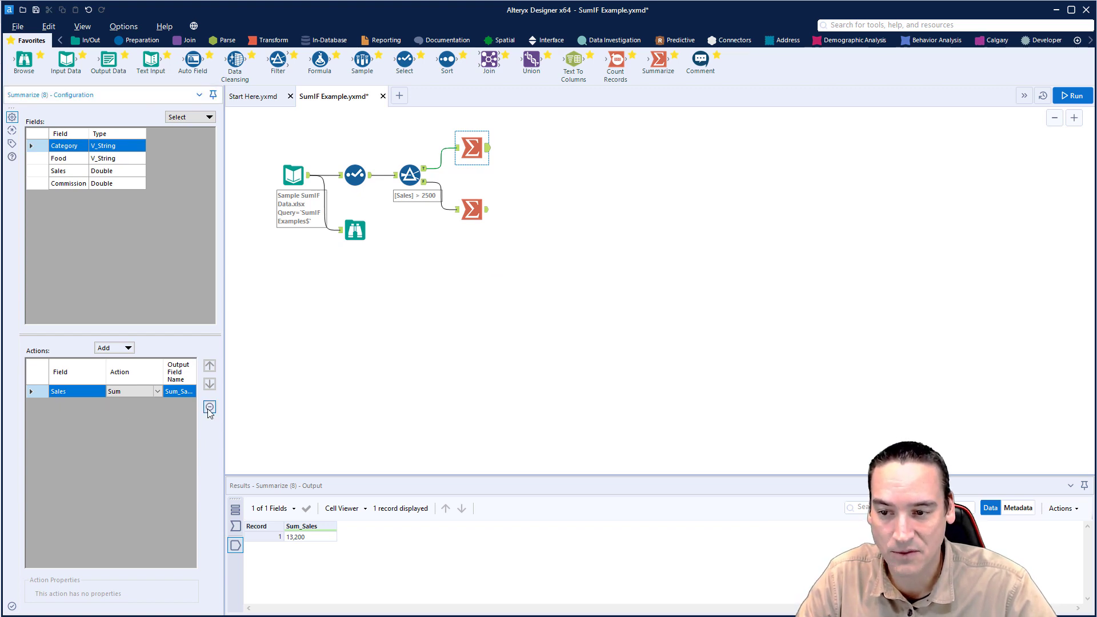
{"action": "left_click", "coordinate": [40, 183]}
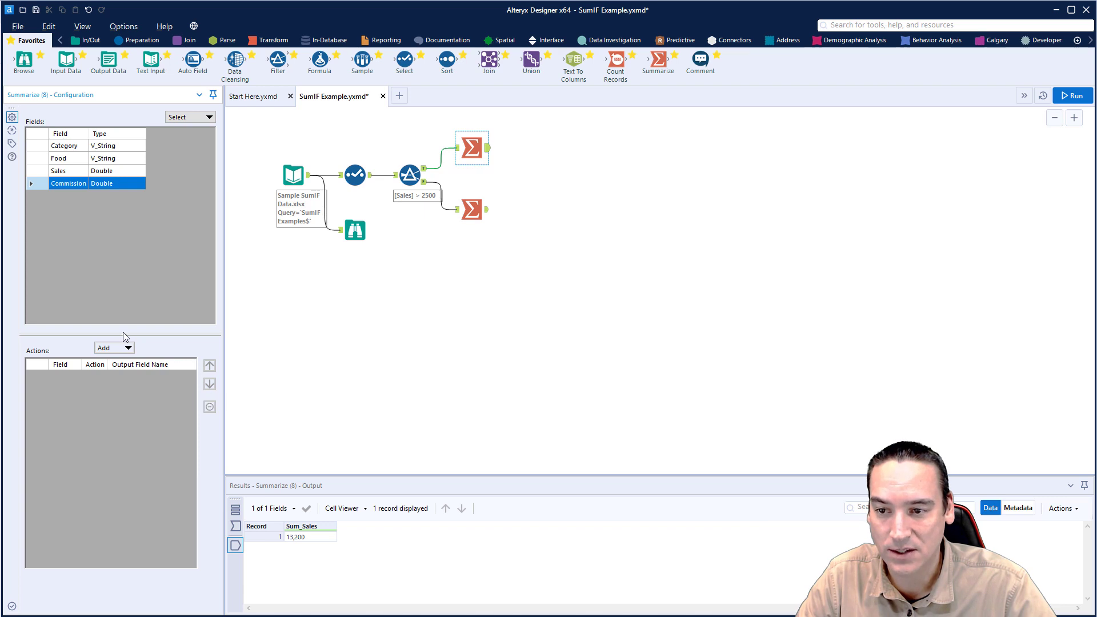
{"action": "left_click", "coordinate": [122, 349]}
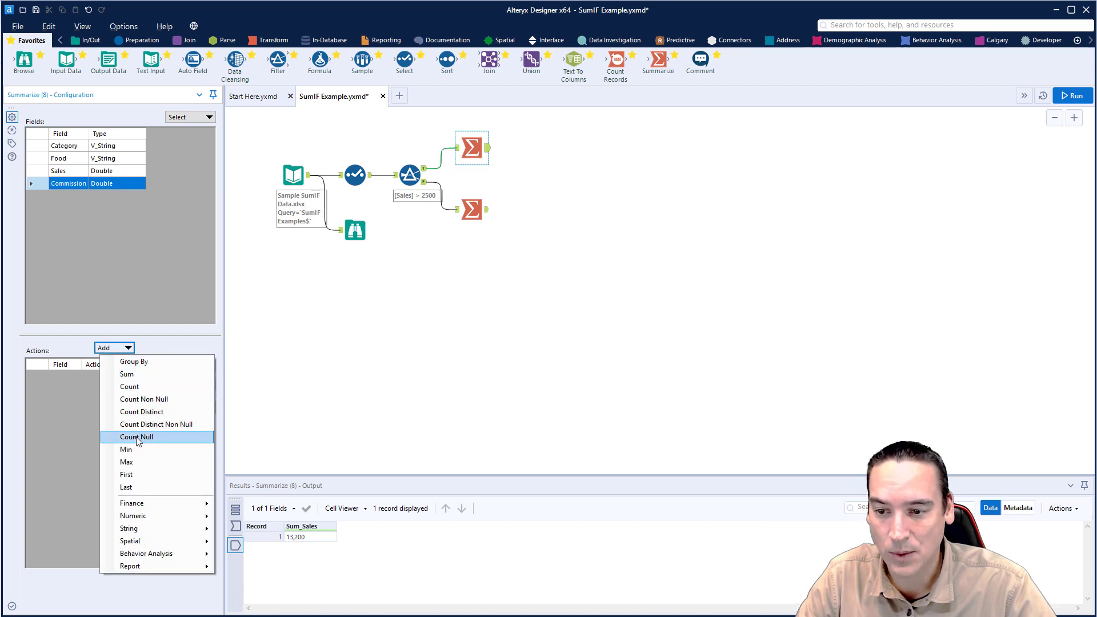
{"action": "left_click", "coordinate": [136, 374]}
- Remove the Sales sum from the False-side Summarize tool and add a sum of Commission instead
{"action": "left_click", "coordinate": [472, 209]}
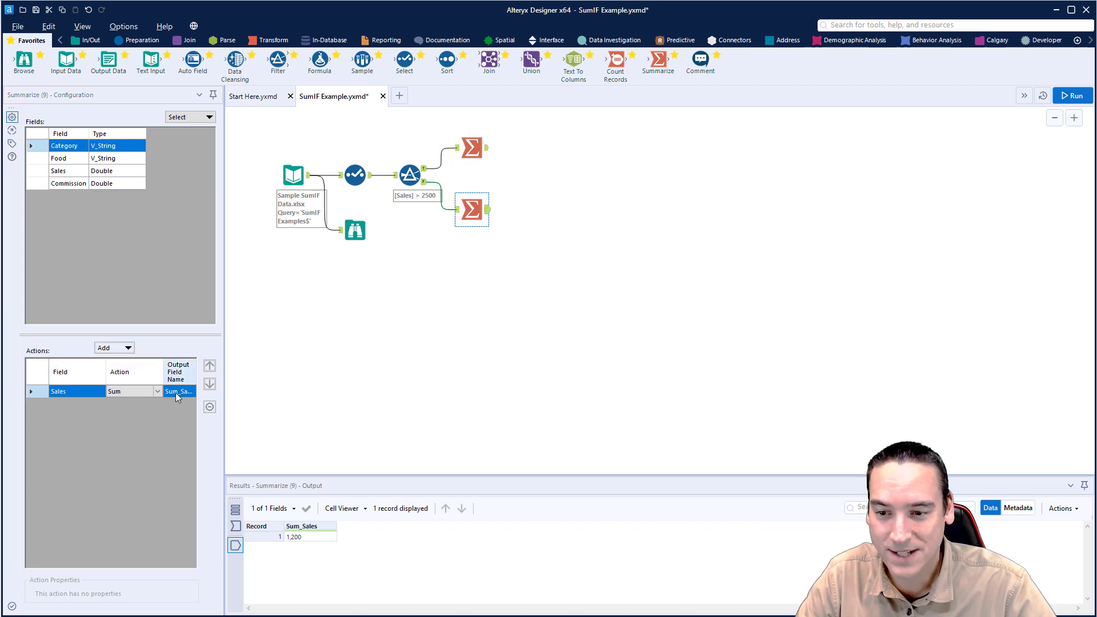
{"action": "left_click", "coordinate": [209, 406]}
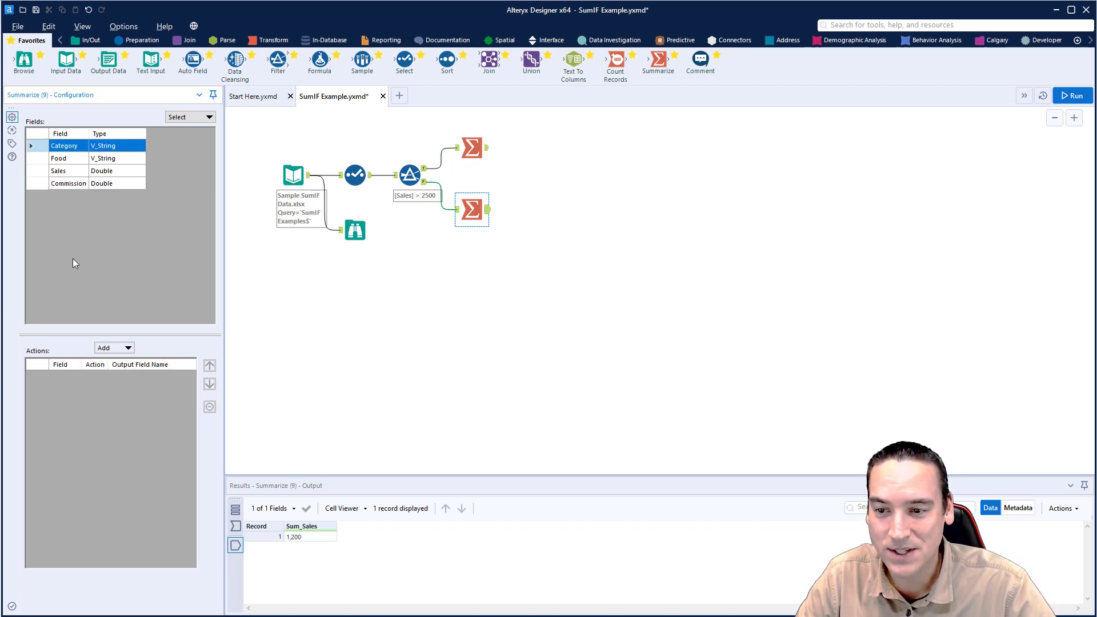
{"action": "left_click", "coordinate": [40, 186]}
{"action": "left_click", "coordinate": [123, 348]}
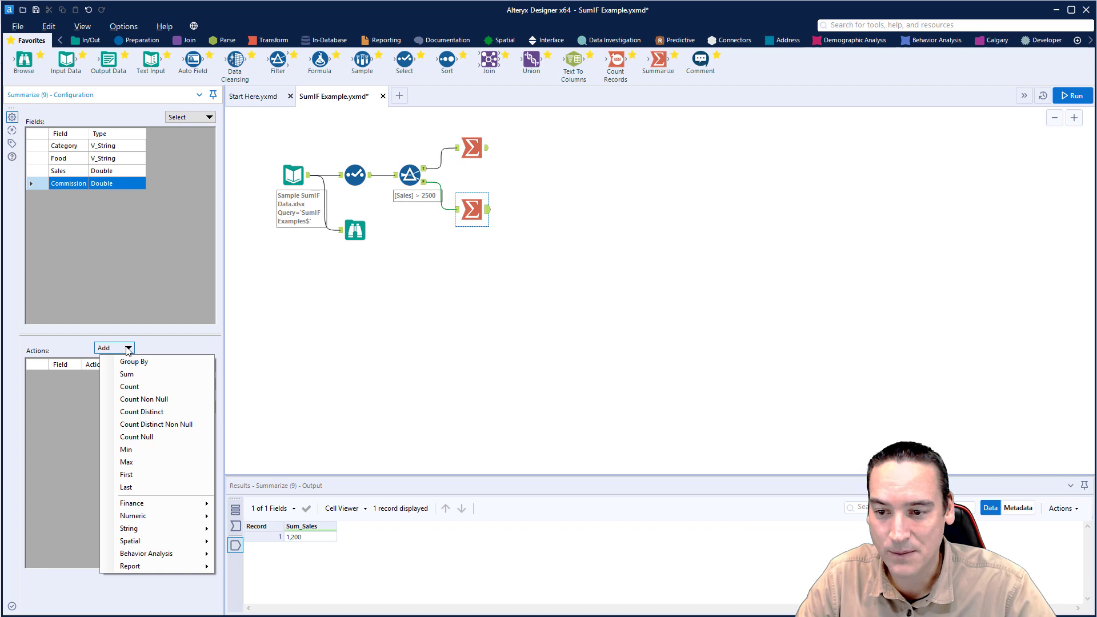
{"action": "left_click", "coordinate": [130, 362]}
{"action": "left_click", "coordinate": [466, 294]}
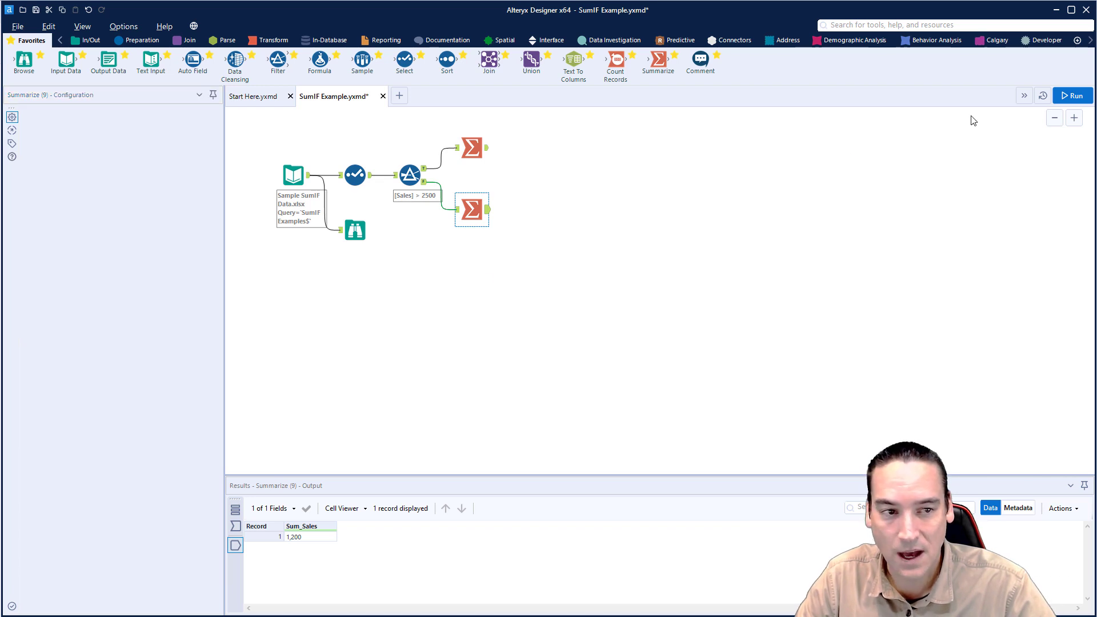
- Run the workflow and compare the True-side Commission sum with the SUMIF total in cell F4 in Excel
{"action": "left_click", "coordinate": [1071, 96]}
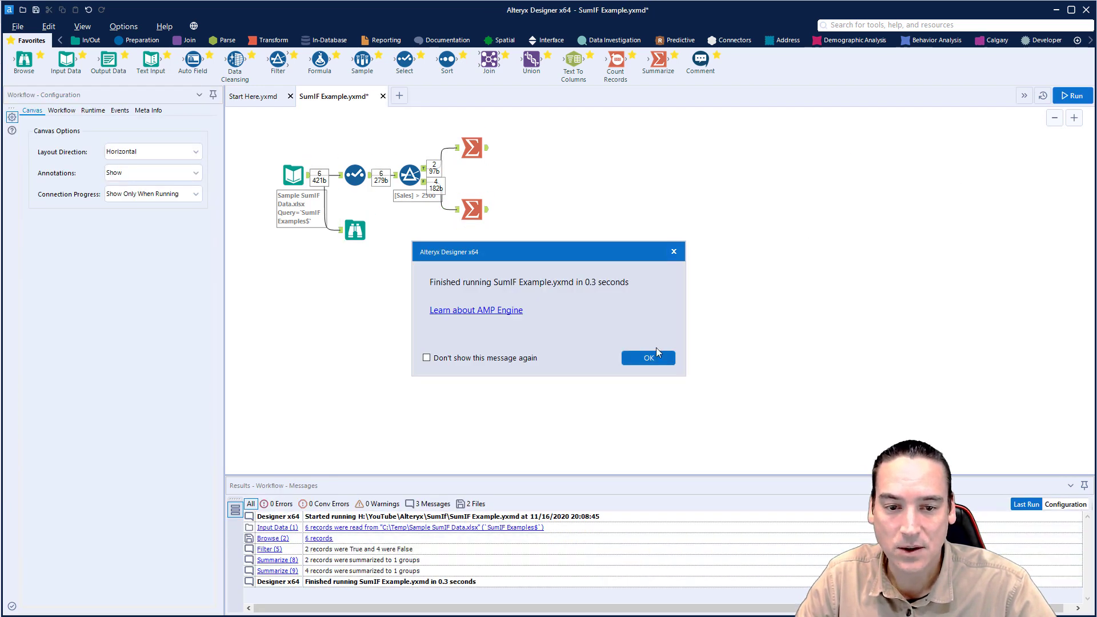
{"action": "left_click", "coordinate": [657, 354]}
{"action": "left_click", "coordinate": [471, 148]}
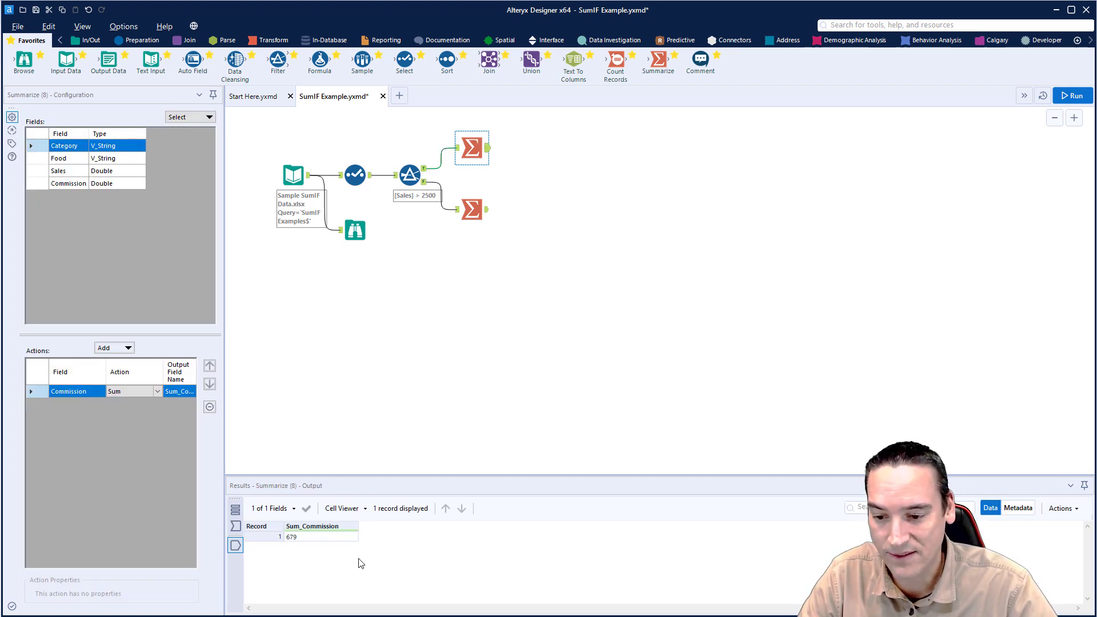
{"action": "key", "text": "alt+Tab"}
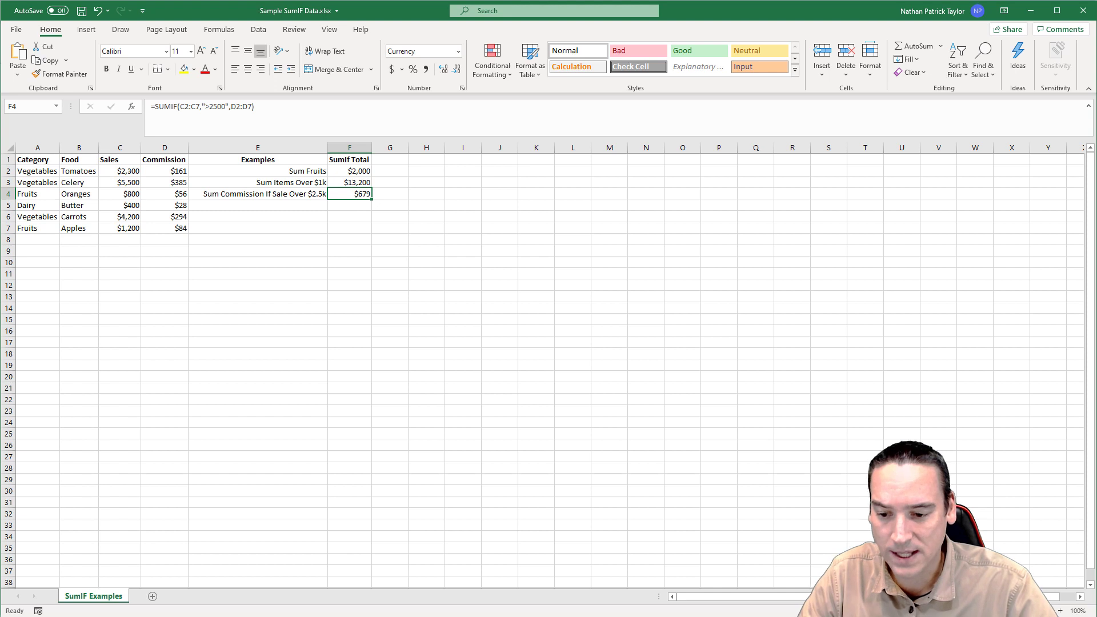
{"action": "key", "text": "alt+Tab"}
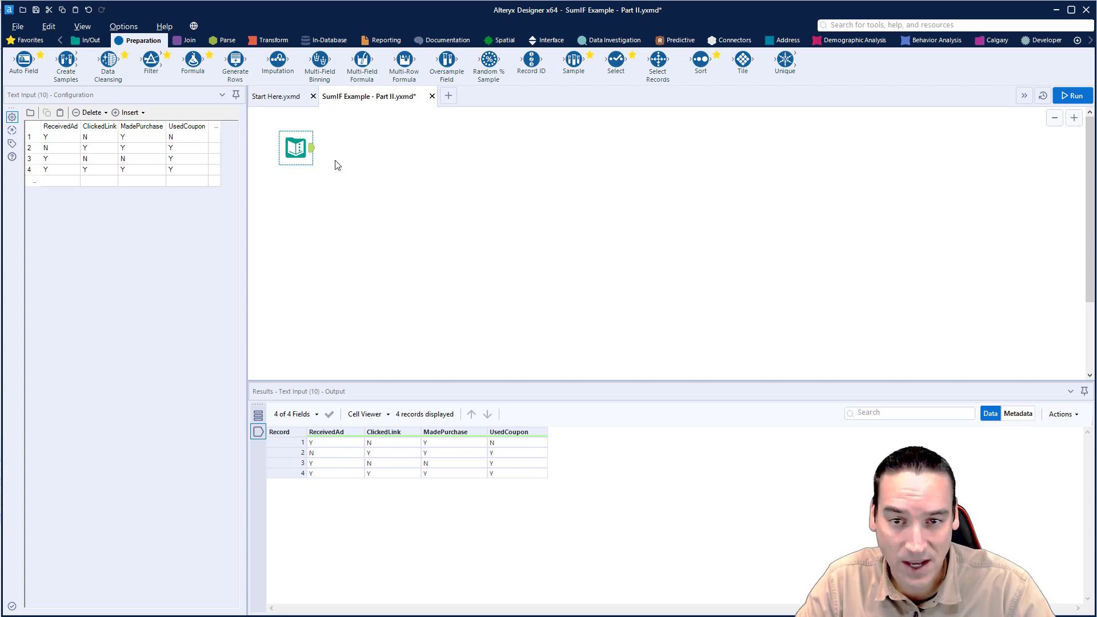
- Connect a Record ID tool with default settings to the Text Input in the SumIF Example - Part II workflow and run it
{"action": "left_click_drag", "start_coordinate": [531, 59], "coordinate": [353, 147]}
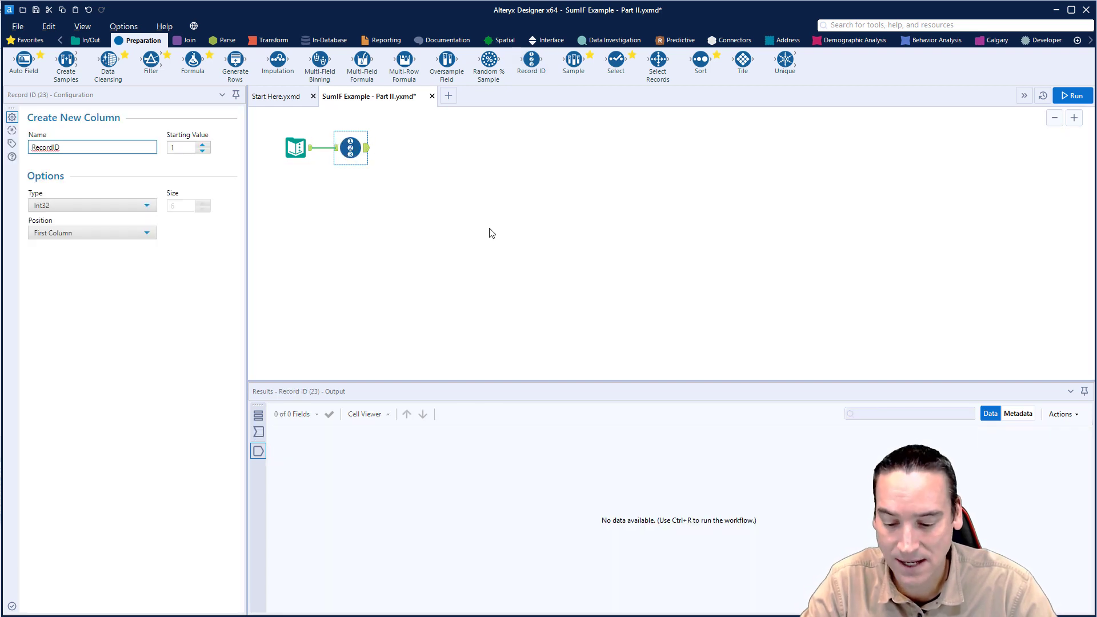
{"action": "key", "text": "ctrl+r"}
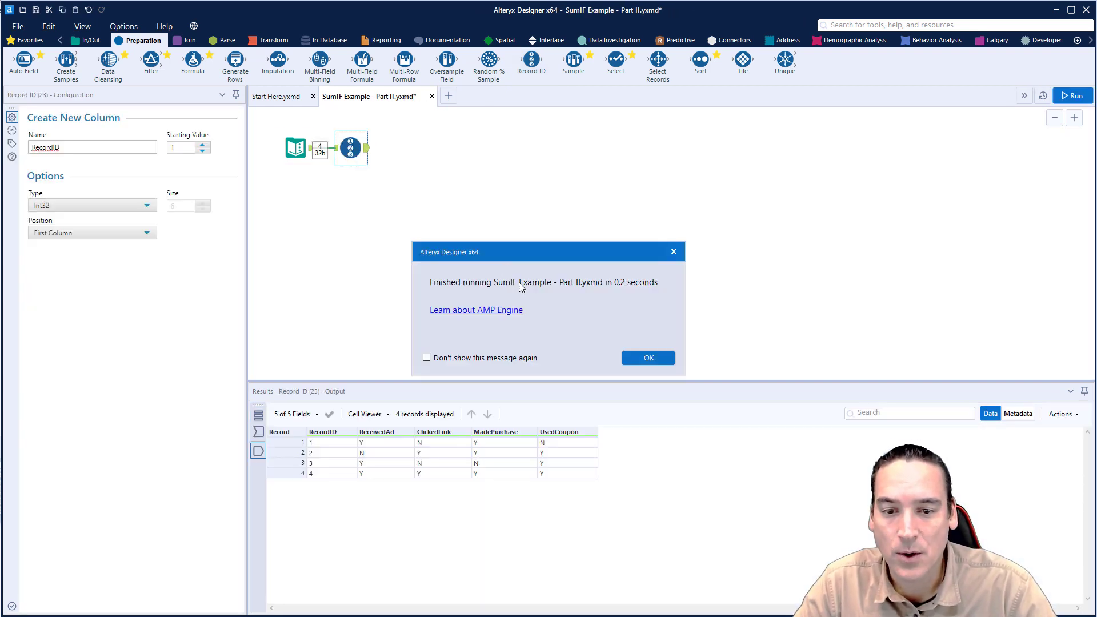
{"action": "left_click", "coordinate": [645, 358]}
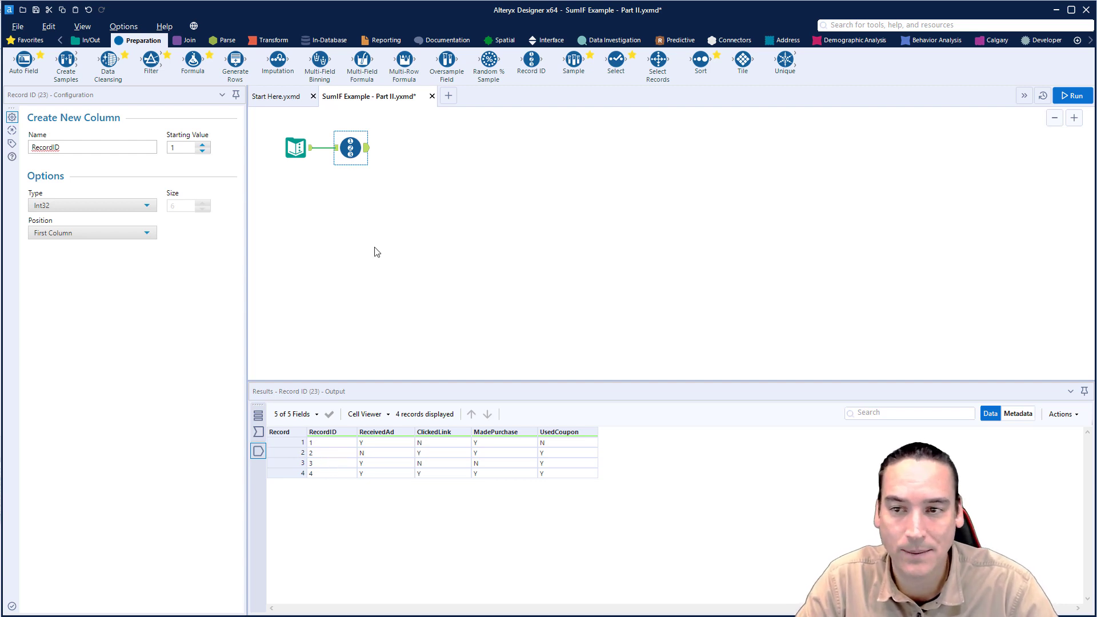
- Add a Transpose tool after the Record ID tool and place it closer to its neighbour
{"action": "left_click", "coordinate": [269, 41]}
{"action": "left_click_drag", "start_coordinate": [236, 60], "coordinate": [426, 148]}
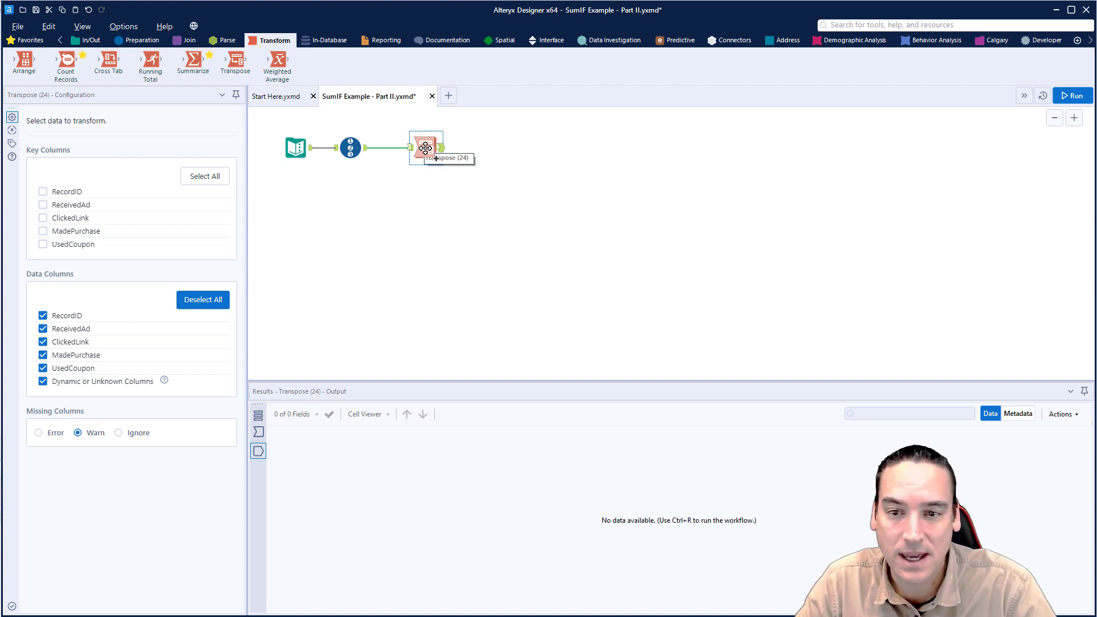
{"action": "left_click_drag", "start_coordinate": [426, 147], "coordinate": [411, 147]}
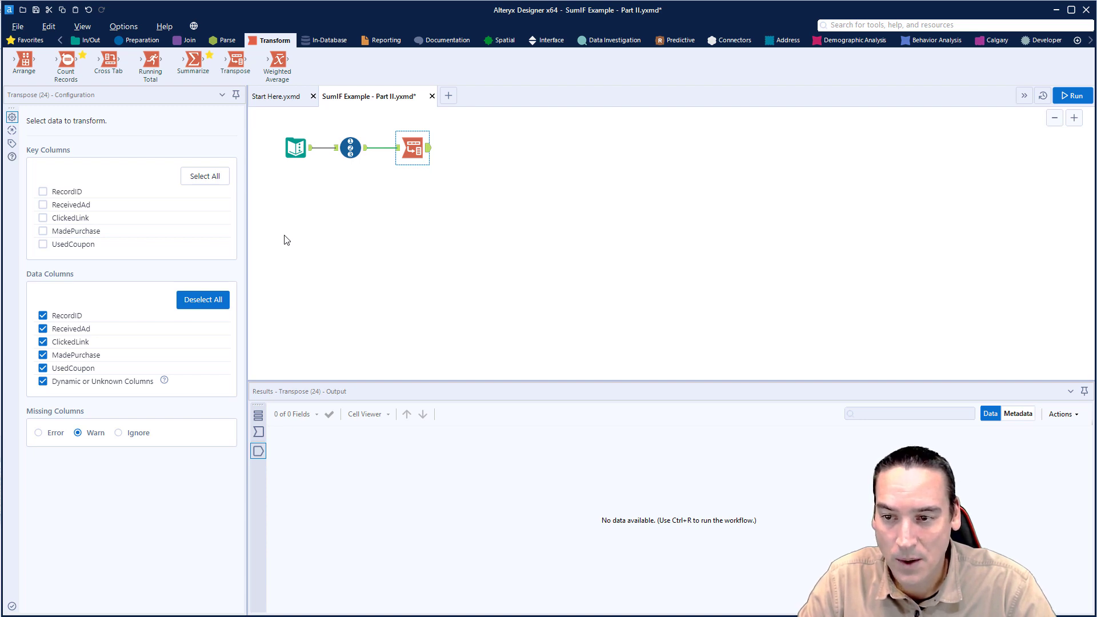
- Set RecordID as the Transpose tool's key column, keep the remaining fields as data columns, and run the workflow
{"action": "left_click", "coordinate": [44, 193]}
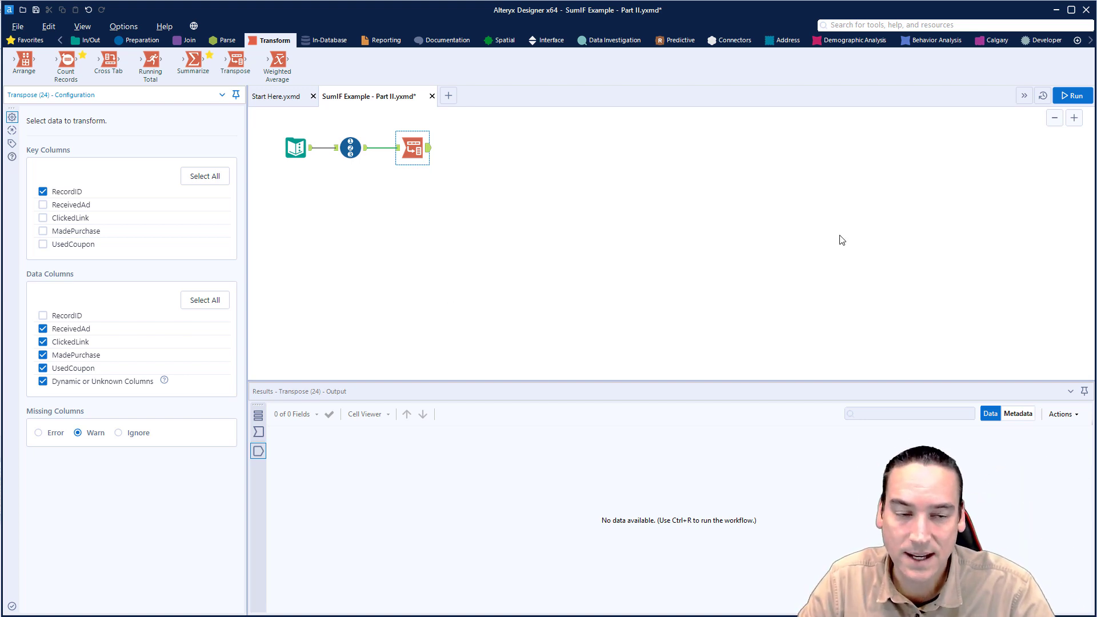
{"action": "left_click", "coordinate": [1069, 96]}
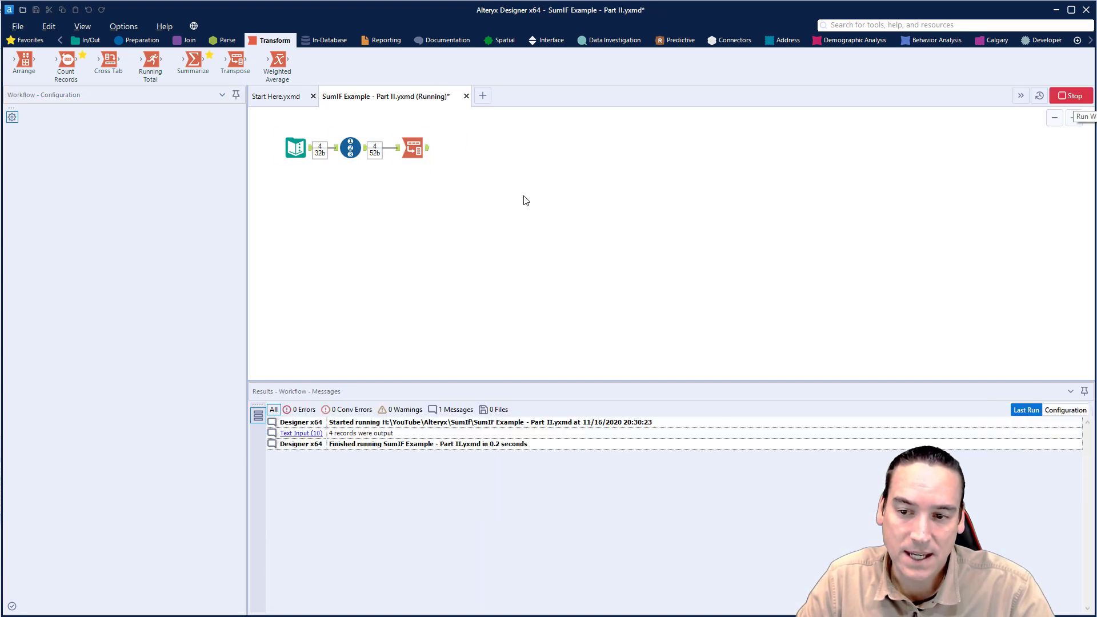
{"action": "left_click", "coordinate": [646, 358]}
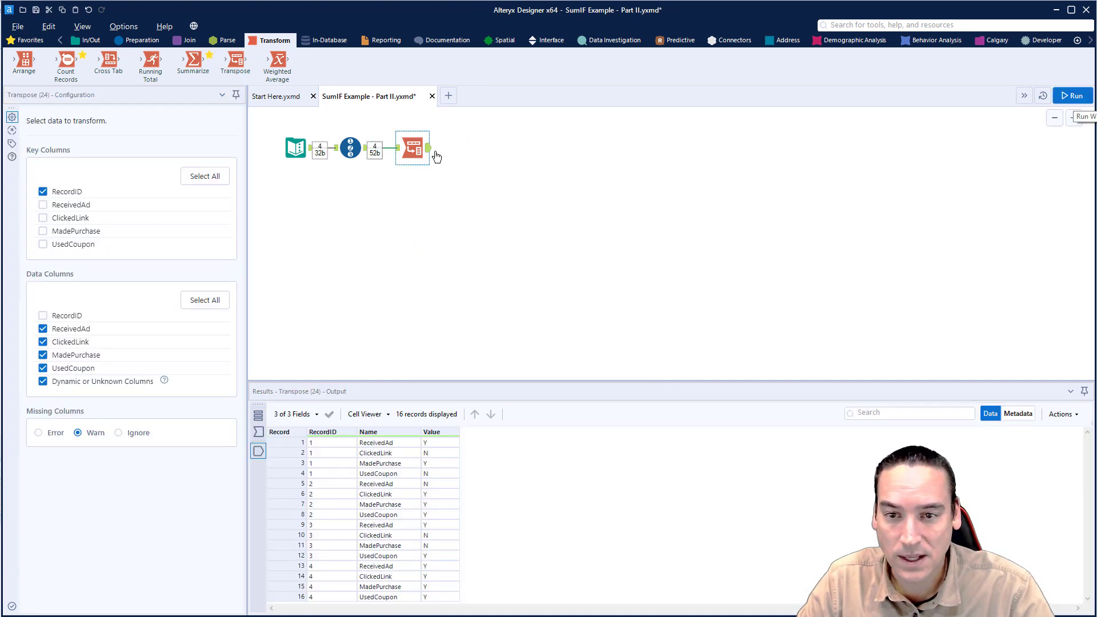
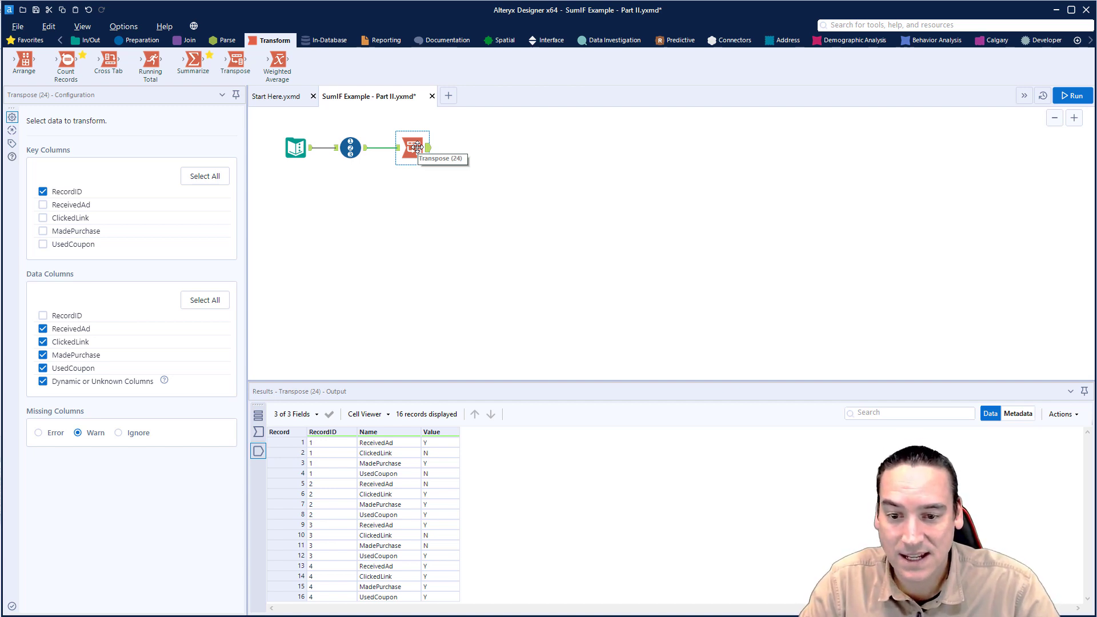
- Add a Formula tool after the Transpose tool and create a new output column CountYes with data type Int16
{"action": "left_click", "coordinate": [146, 43]}
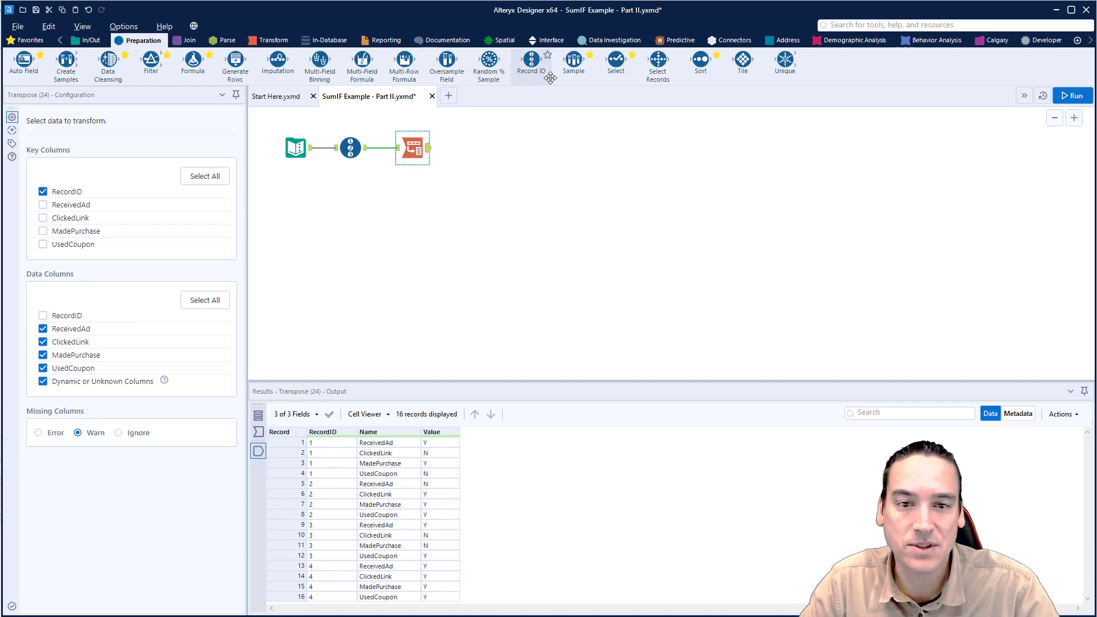
{"action": "left_click_drag", "start_coordinate": [192, 60], "coordinate": [481, 146]}
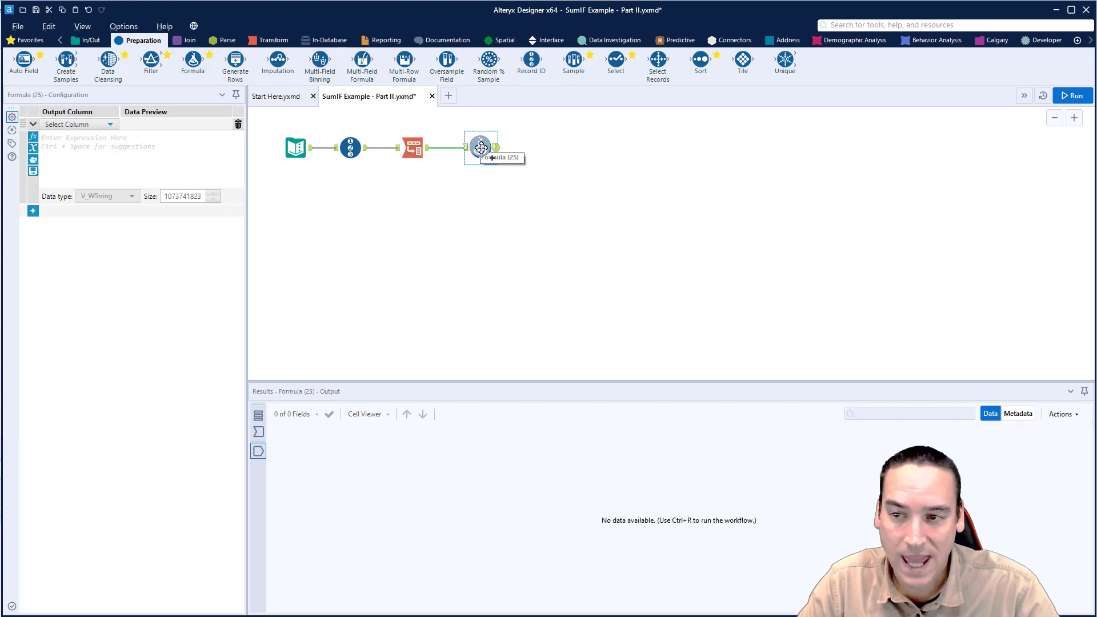
{"action": "left_click", "coordinate": [97, 126]}
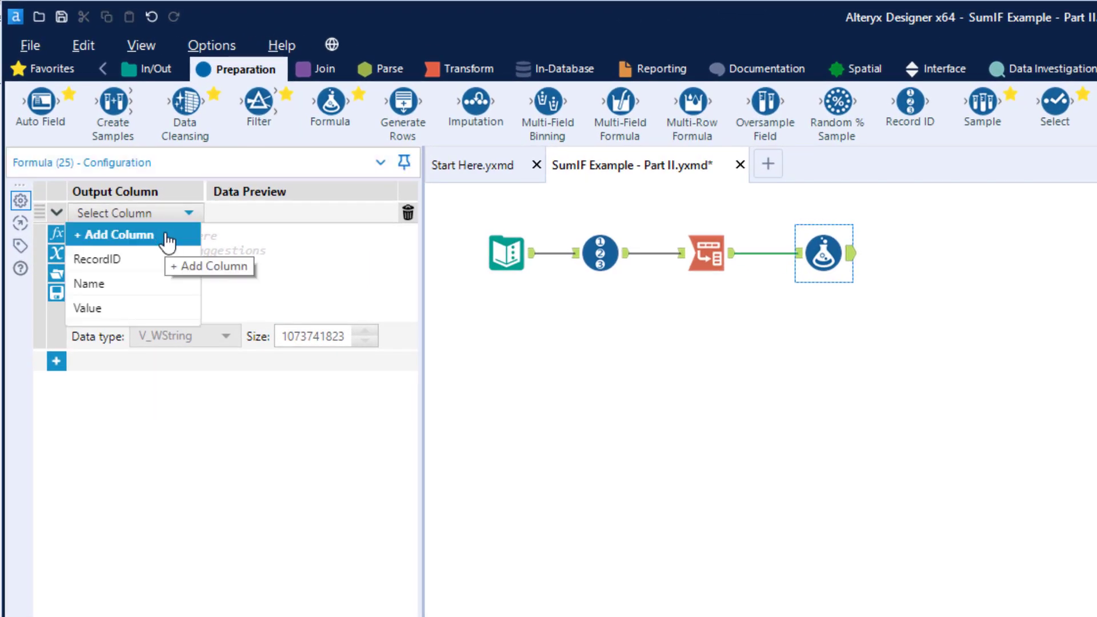
{"action": "left_click", "coordinate": [167, 235]}
{"action": "type", "text": "CountYes"}
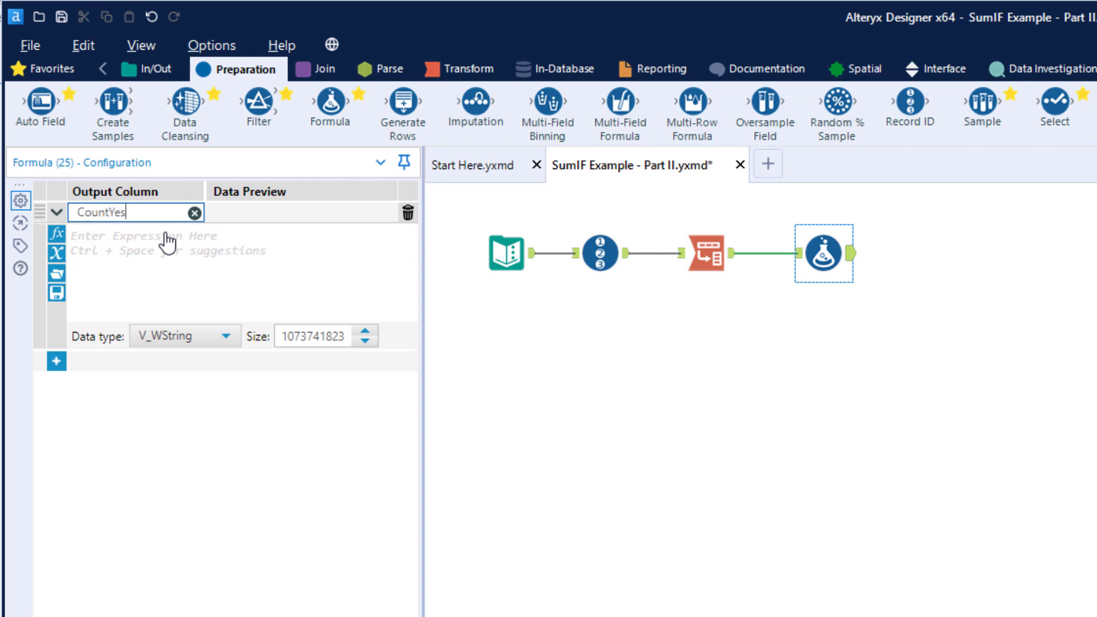
{"action": "left_click", "coordinate": [174, 268]}
{"action": "left_click", "coordinate": [200, 338]}
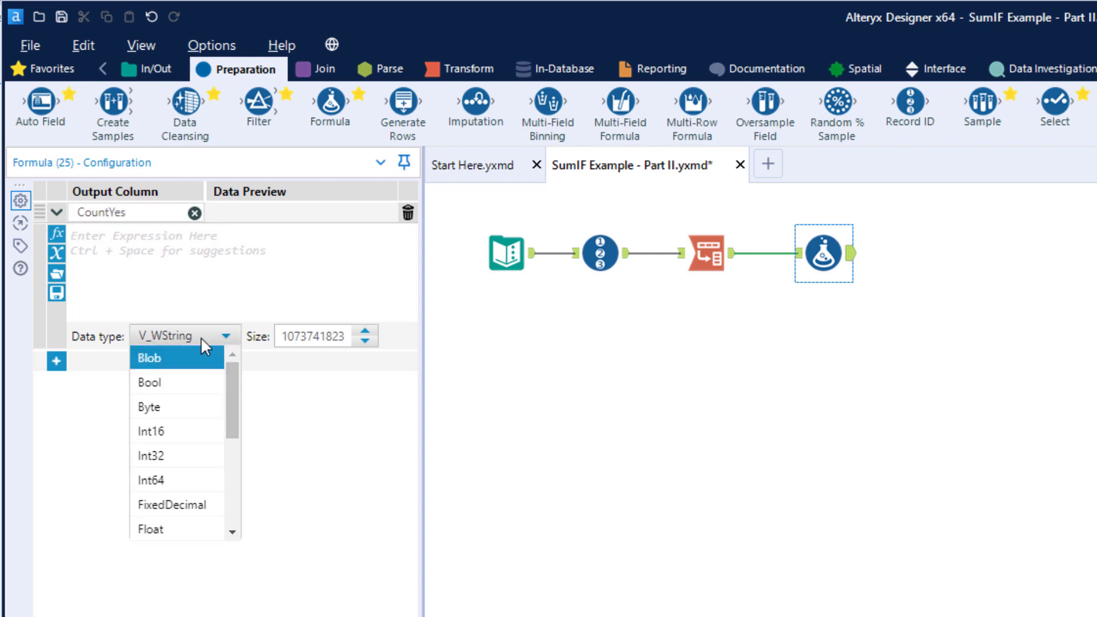
{"action": "left_click", "coordinate": [196, 429]}
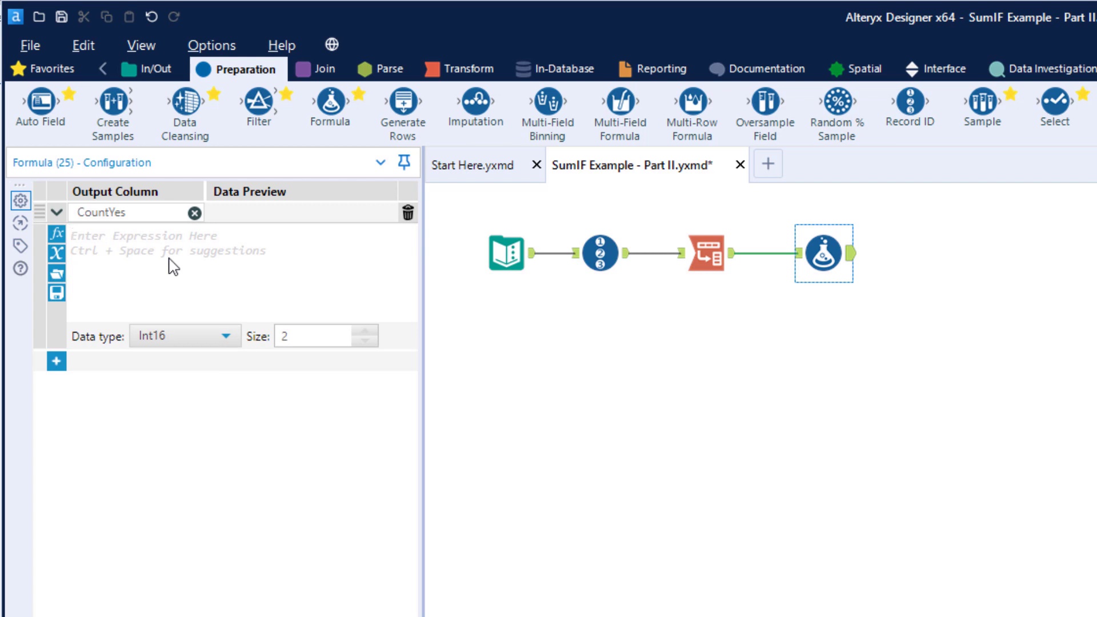
- Enter the CountYes expression IF [Value] = 'Y' THEN 1 ELSE 0 ENDIF
{"action": "type", "text": "IF"}
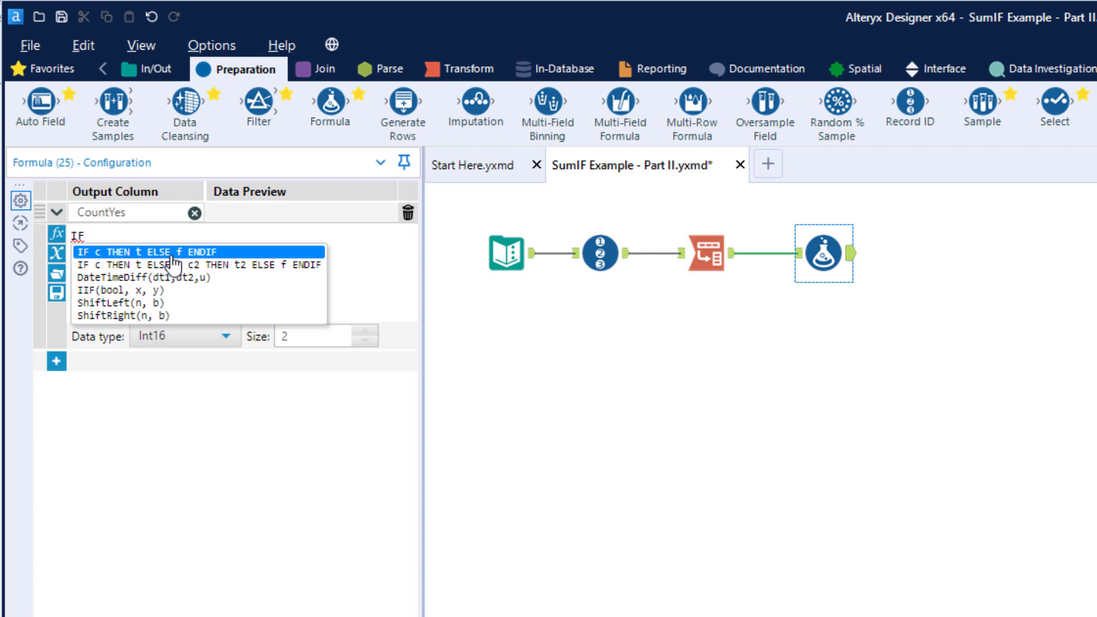
{"action": "key", "text": "Return"}
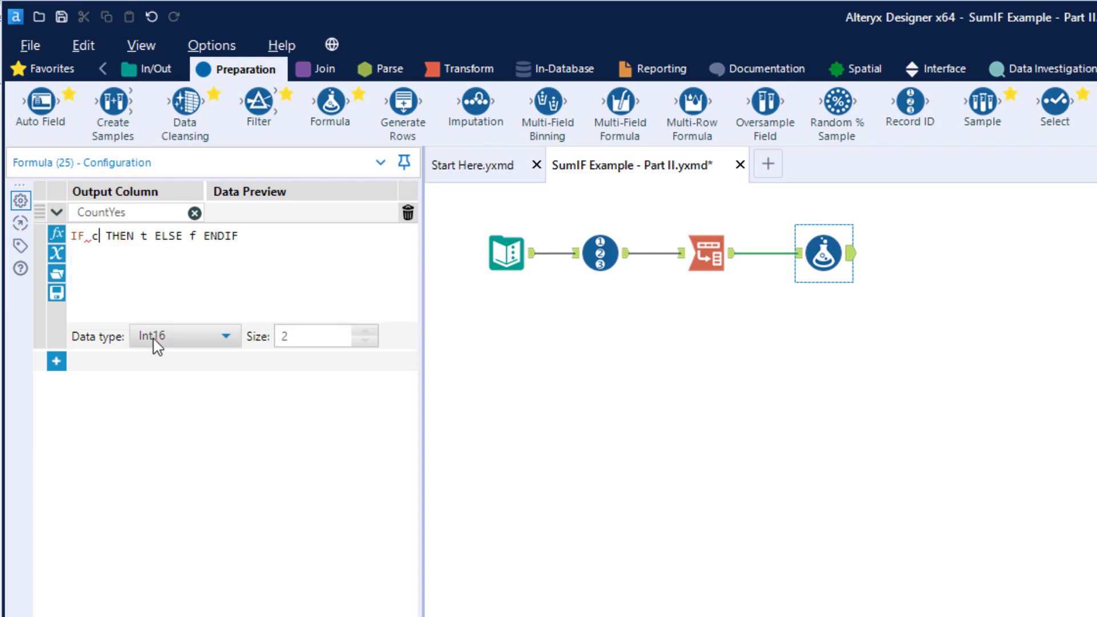
{"action": "key", "text": "BackSpace"}
{"action": "type", "text": "["}
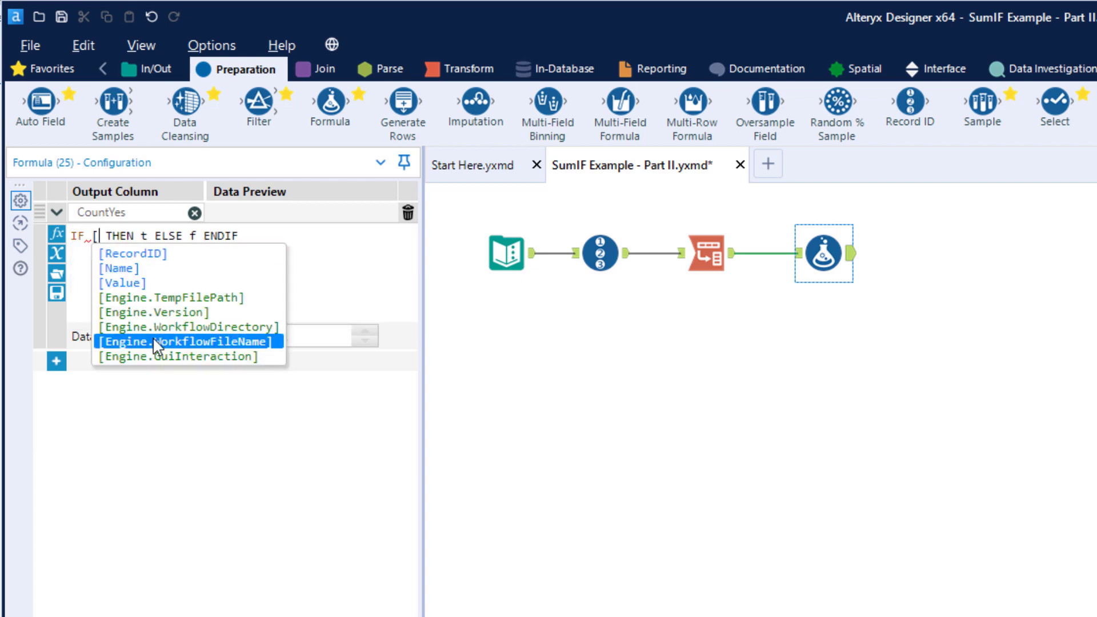
{"action": "left_click", "coordinate": [153, 283]}
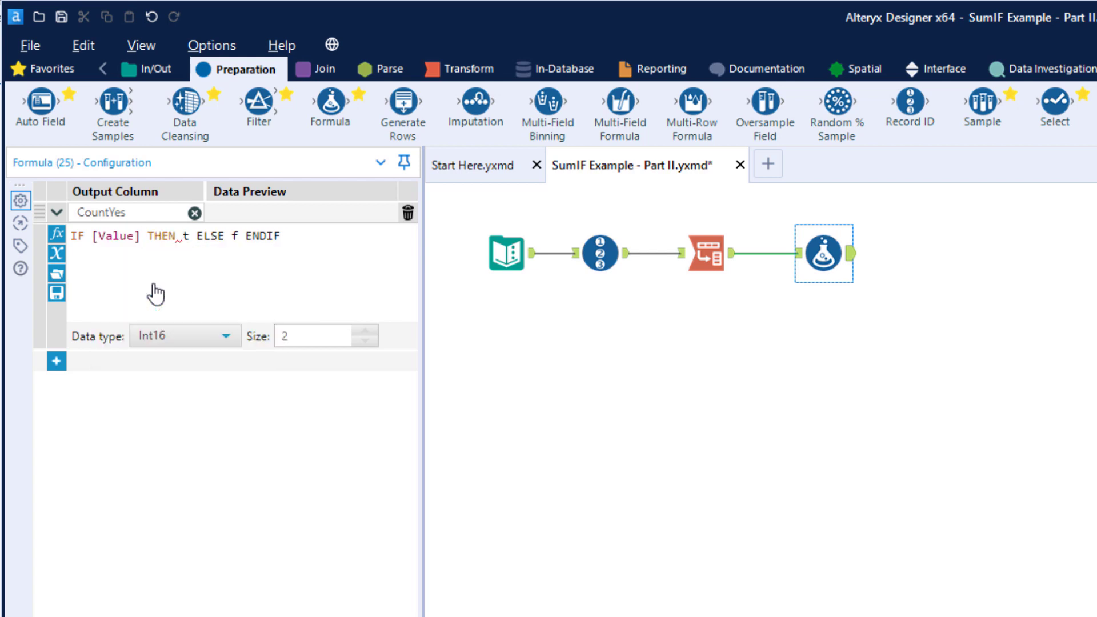
{"action": "type", "text": "= \""}
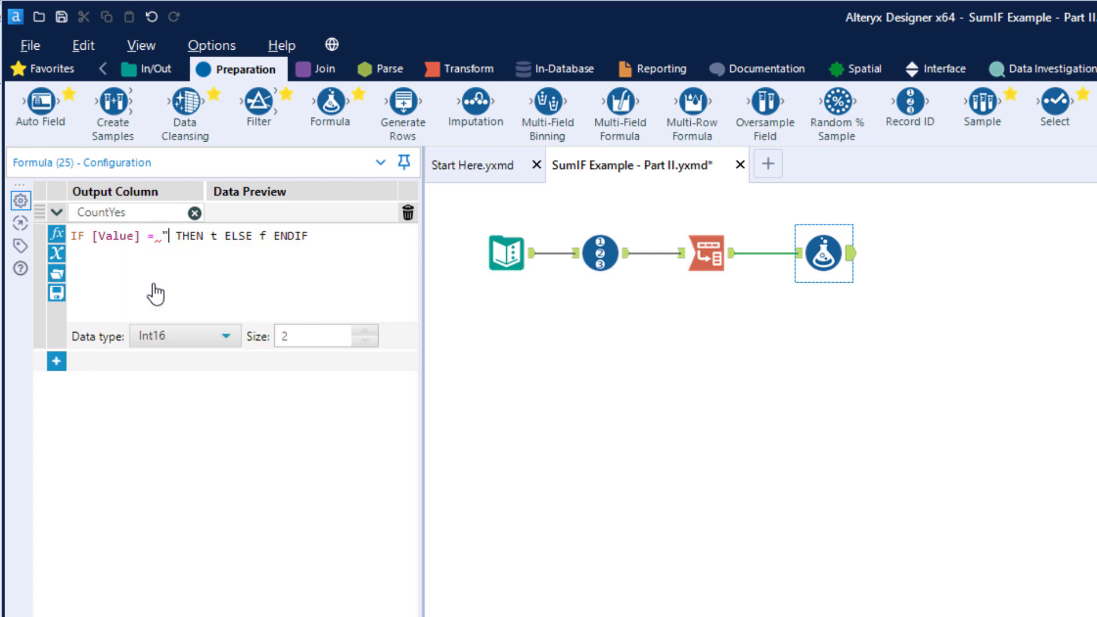
{"action": "key", "text": "BackSpace"}
{"action": "type", "text": "'Y'"}
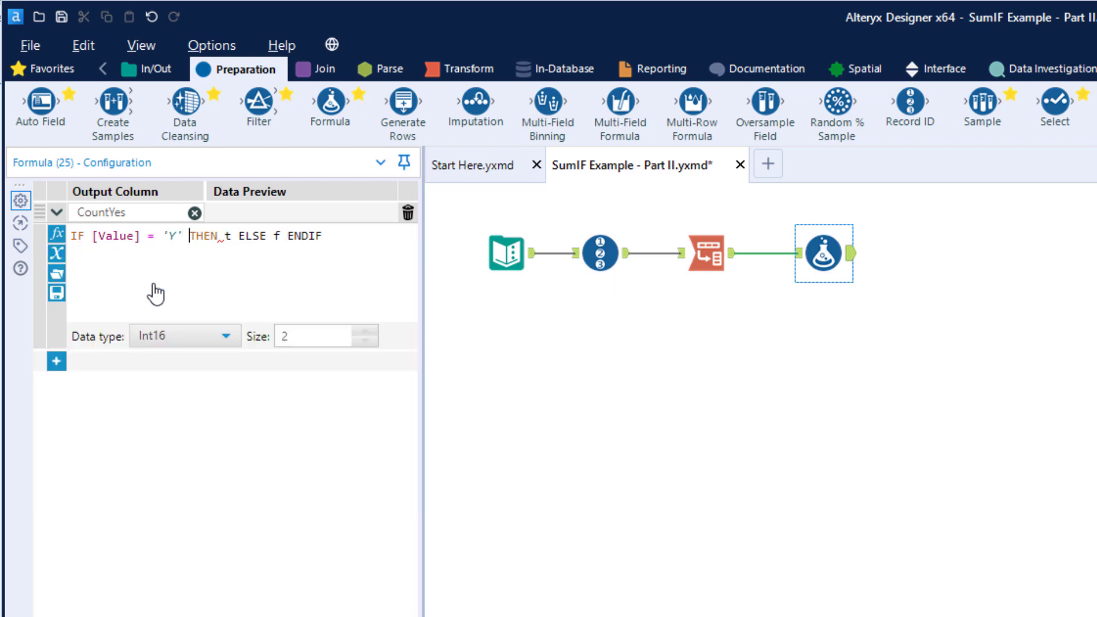
{"action": "key", "text": "Delete"}
{"action": "type", "text": "1"}
{"action": "key", "text": "Right"}
{"action": "key", "text": "Right"}
{"action": "key", "text": "Right"}
{"action": "key", "text": "Delete"}
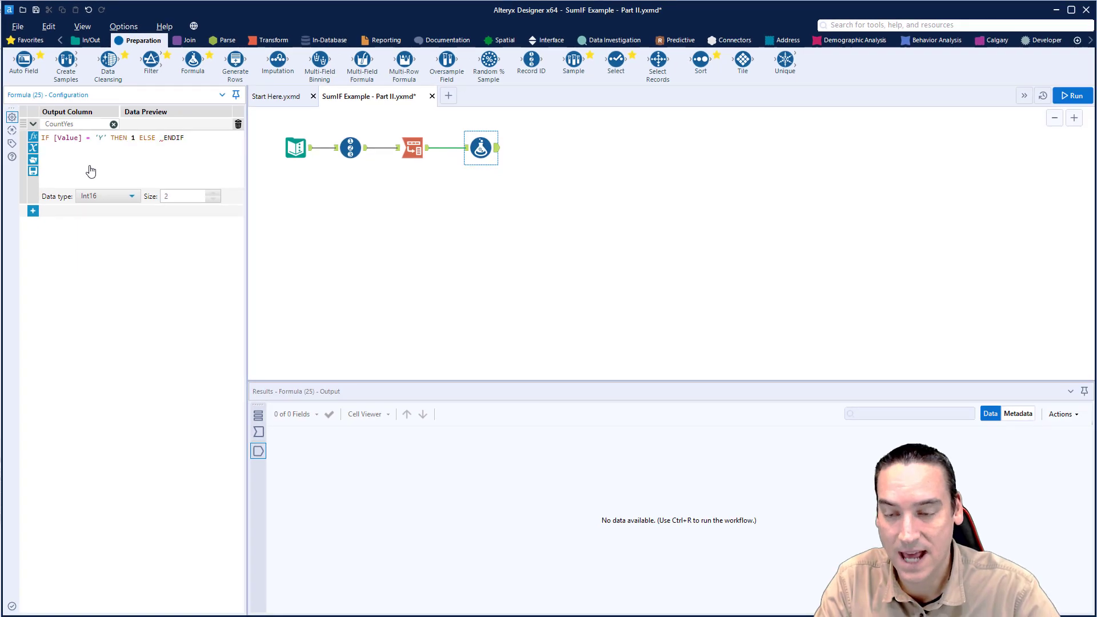
{"action": "type", "text": "0"}
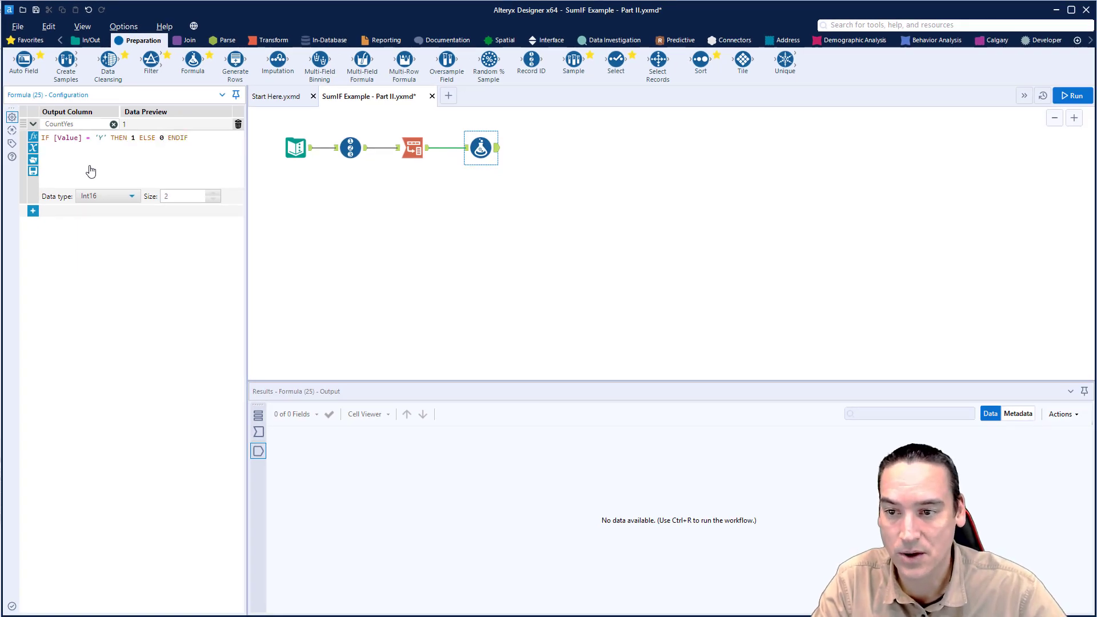
- Run the workflow and check the CountYes values in the Formula tool's output
{"action": "left_click", "coordinate": [559, 182]}
{"action": "key", "text": "ctrl+r"}
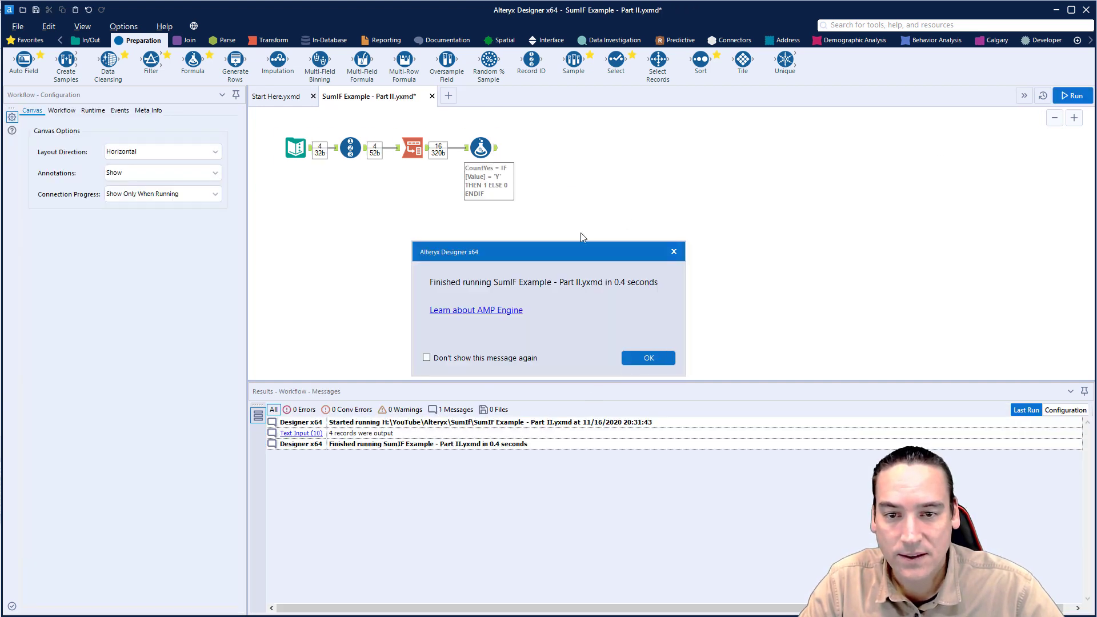
{"action": "left_click", "coordinate": [640, 357]}
{"action": "left_click", "coordinate": [481, 148]}
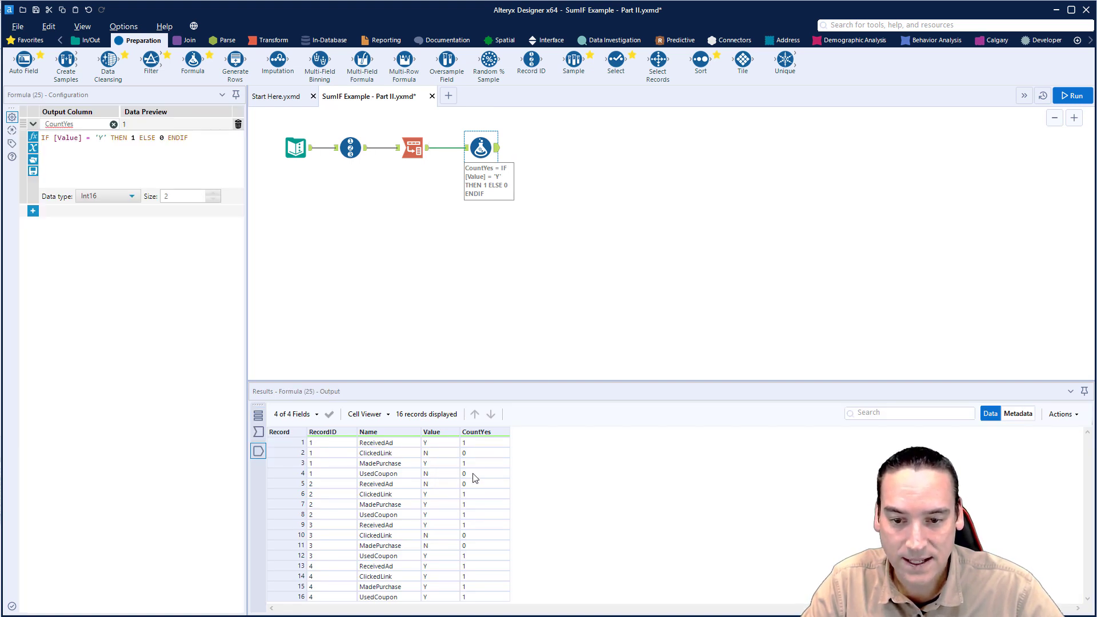
- Add a Summarize tool after the Formula tool that groups by RecordID and sums CountYes
{"action": "left_click", "coordinate": [273, 40]}
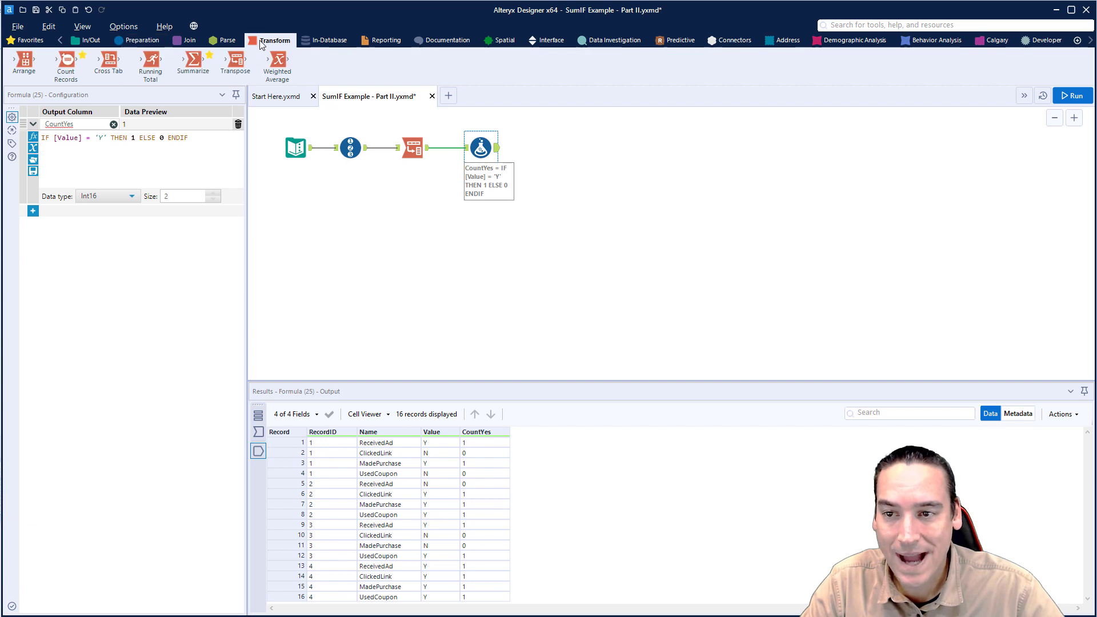
{"action": "left_click_drag", "start_coordinate": [193, 59], "coordinate": [566, 149]}
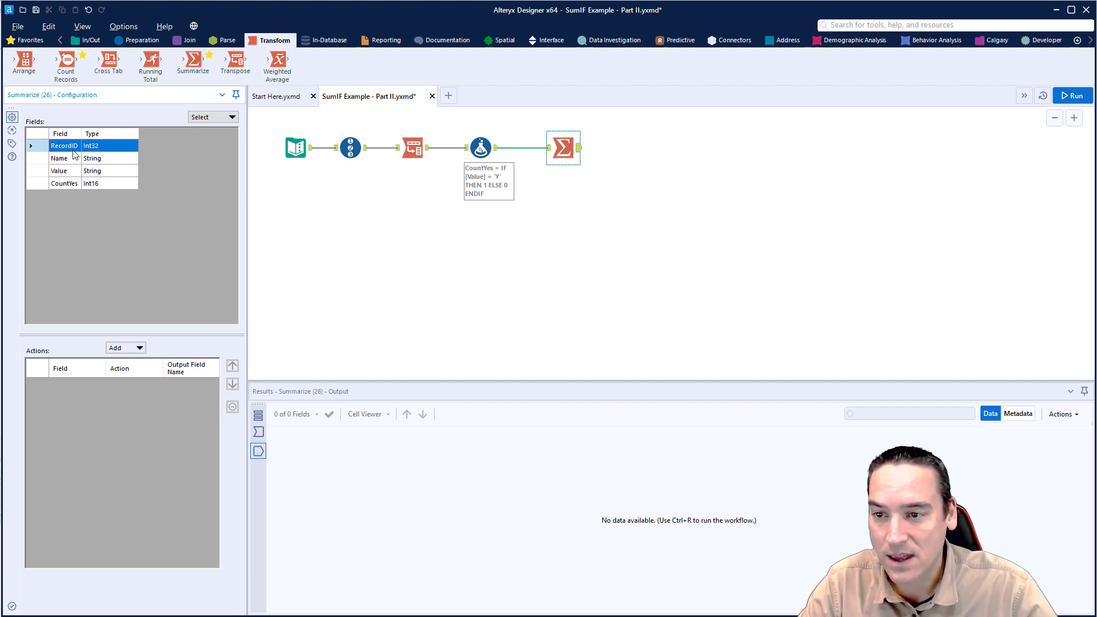
{"action": "left_click", "coordinate": [141, 348]}
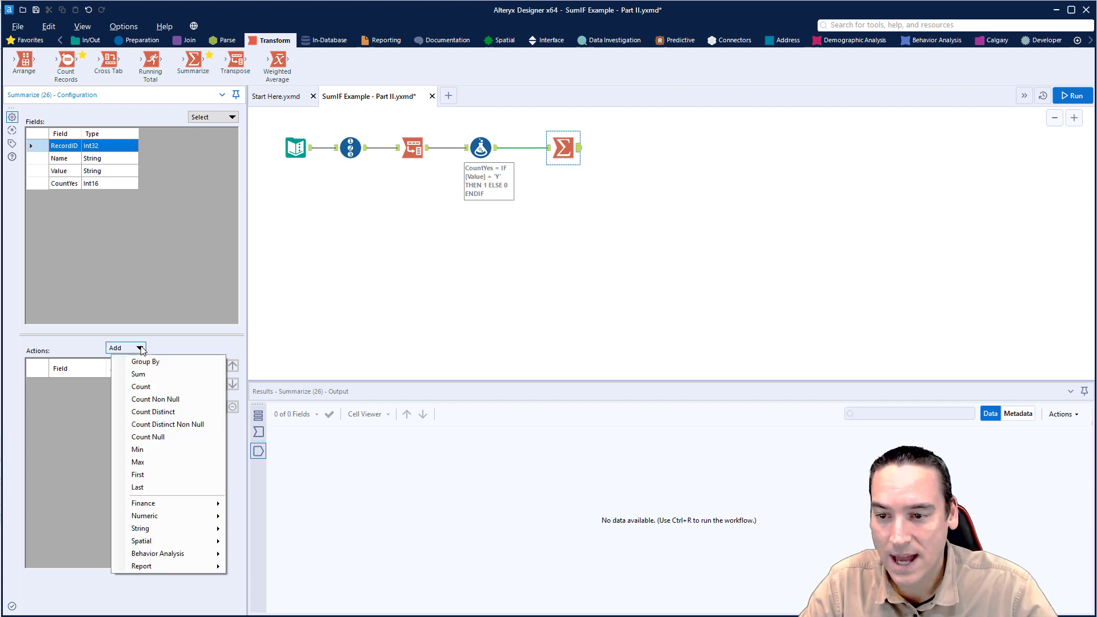
{"action": "left_click", "coordinate": [145, 362]}
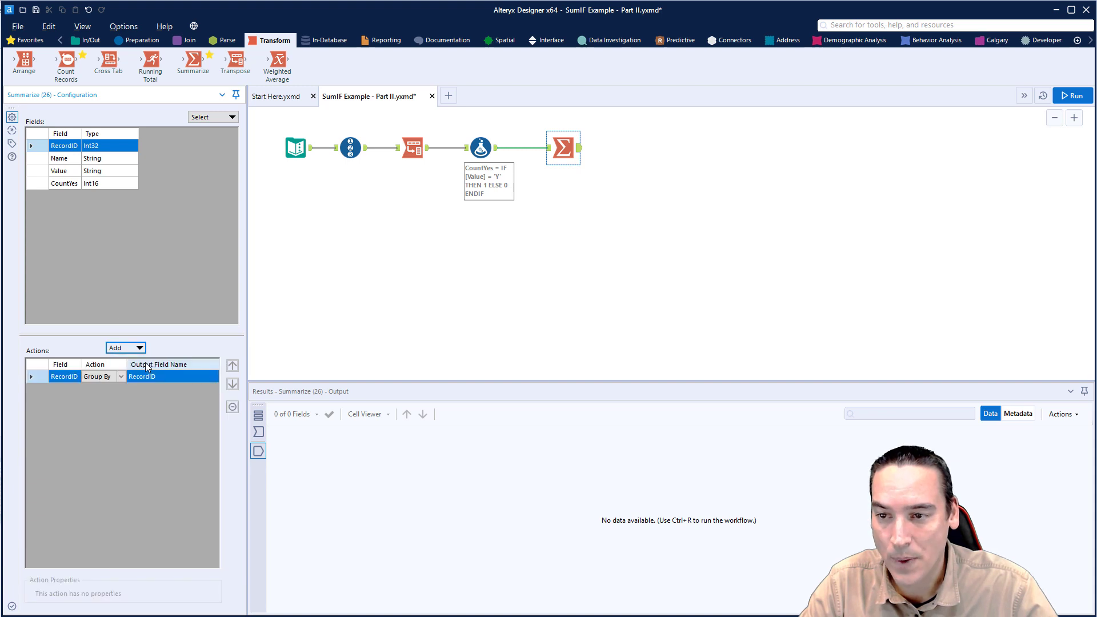
{"action": "left_click", "coordinate": [37, 183]}
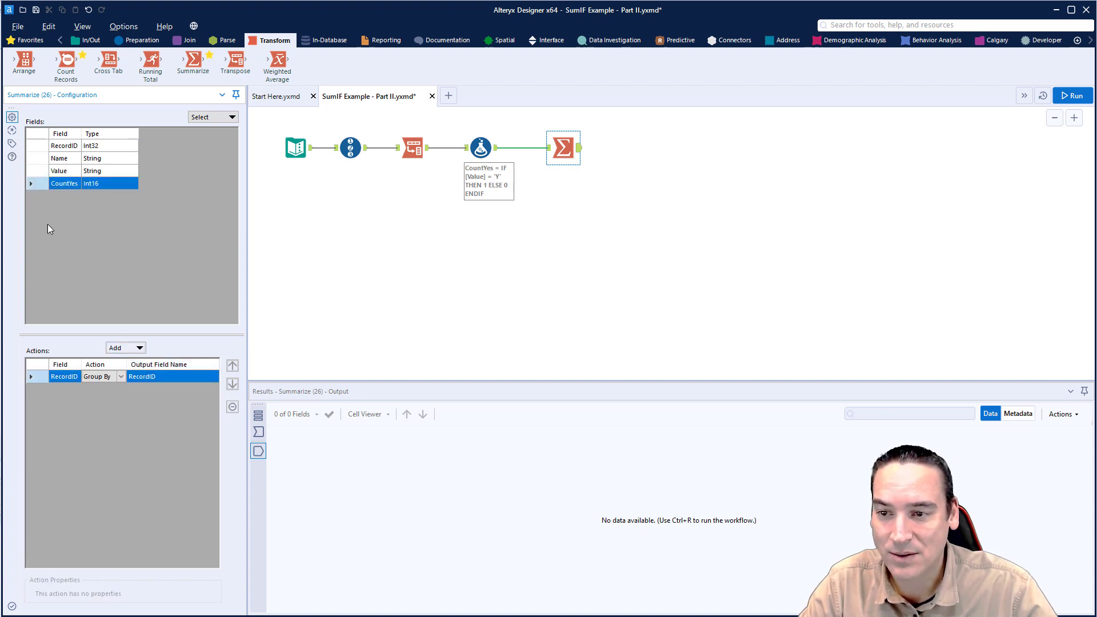
{"action": "left_click", "coordinate": [139, 347]}
{"action": "left_click", "coordinate": [144, 395]}
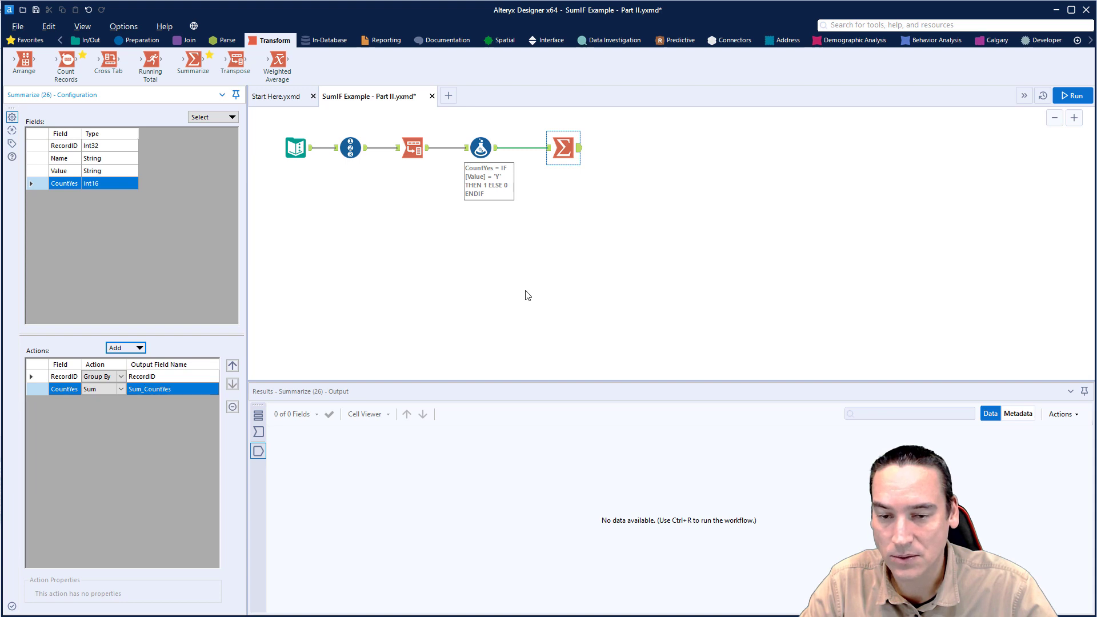
- Run the workflow and compare the Summarize tool's Sum_CountYes per record with the original Text Input data
{"action": "left_click", "coordinate": [1016, 120]}
{"action": "key", "text": "ctrl+r"}
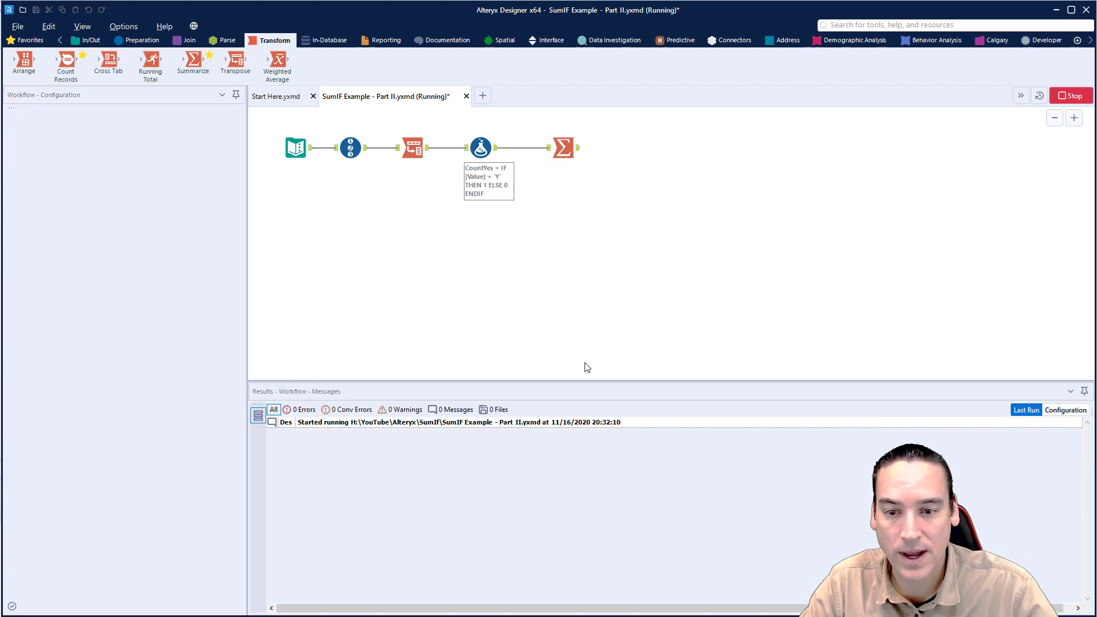
{"action": "left_click", "coordinate": [627, 359]}
{"action": "left_click", "coordinate": [576, 159]}
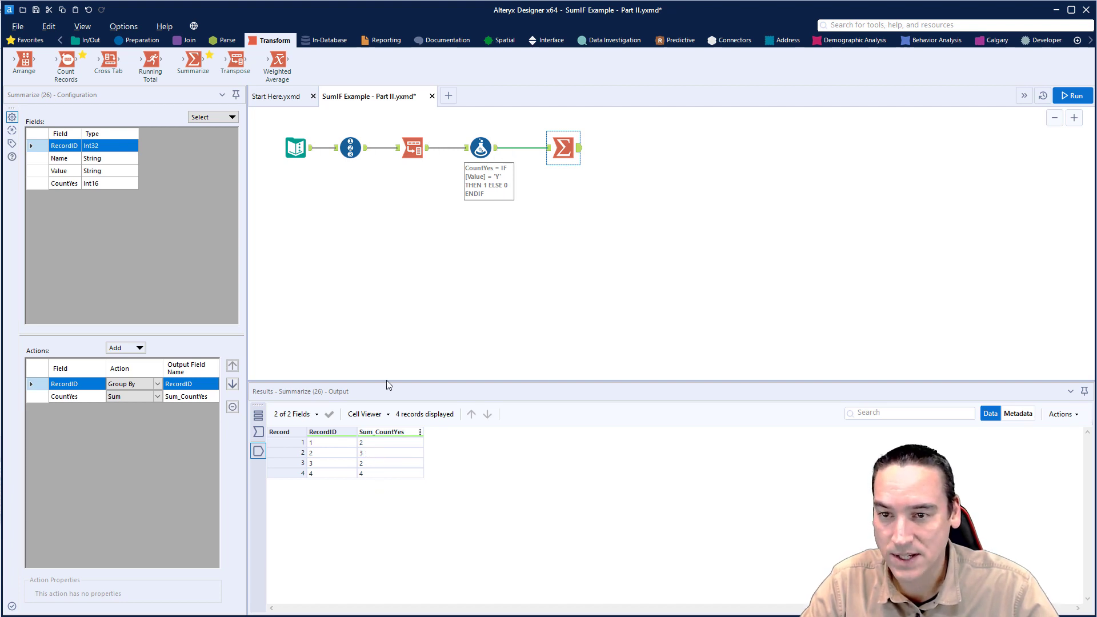
{"action": "left_click", "coordinate": [287, 142]}
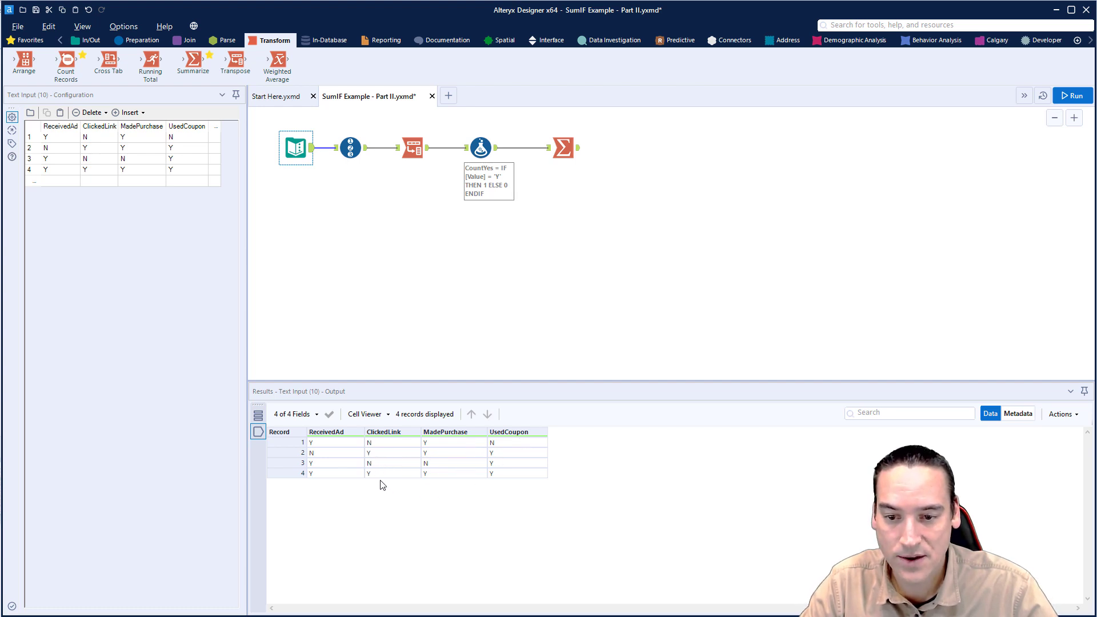
{"action": "left_click", "coordinate": [573, 148]}
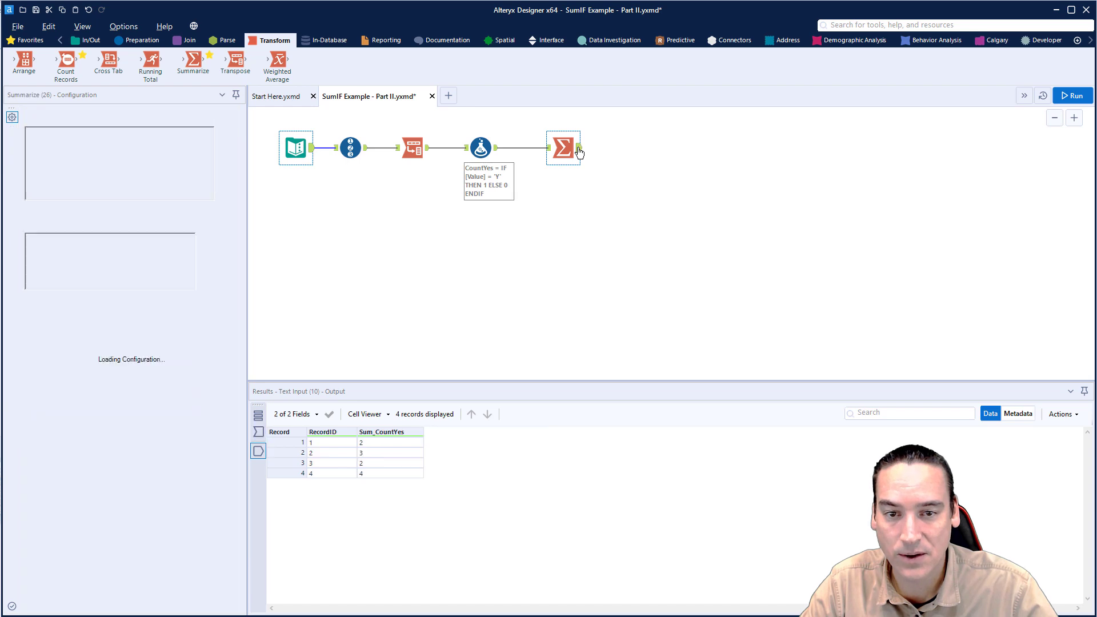
- Move the Transpose, Formula and Summarize tools down and add a Join tool with Record ID as left input and Summarize as right input
{"action": "left_click_drag", "start_coordinate": [402, 120], "coordinate": [590, 190]}
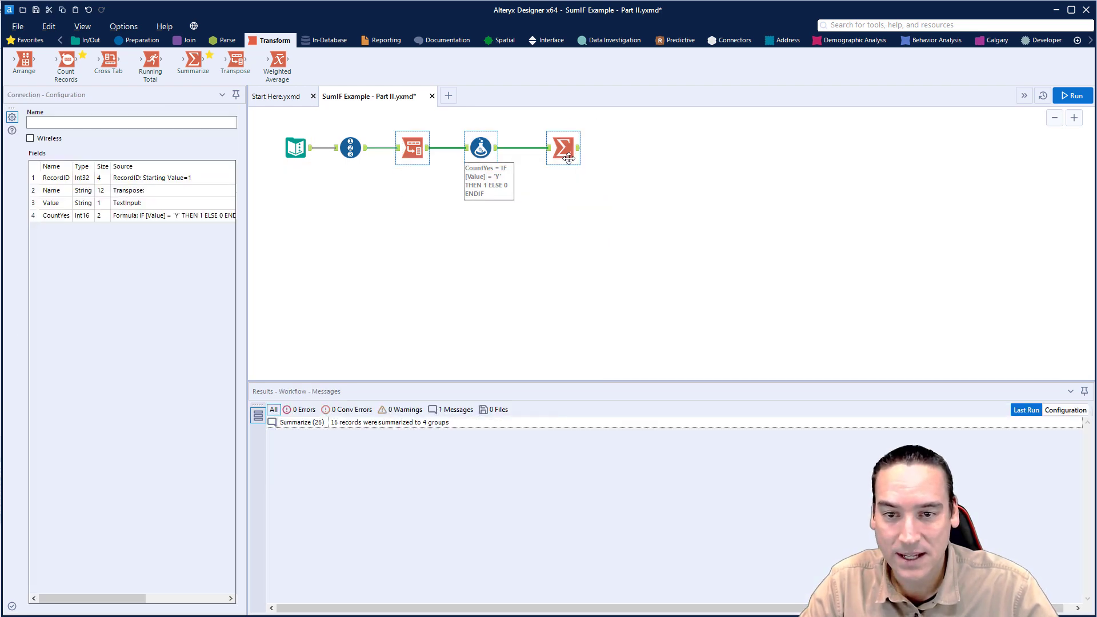
{"action": "left_click_drag", "start_coordinate": [565, 149], "coordinate": [572, 211]}
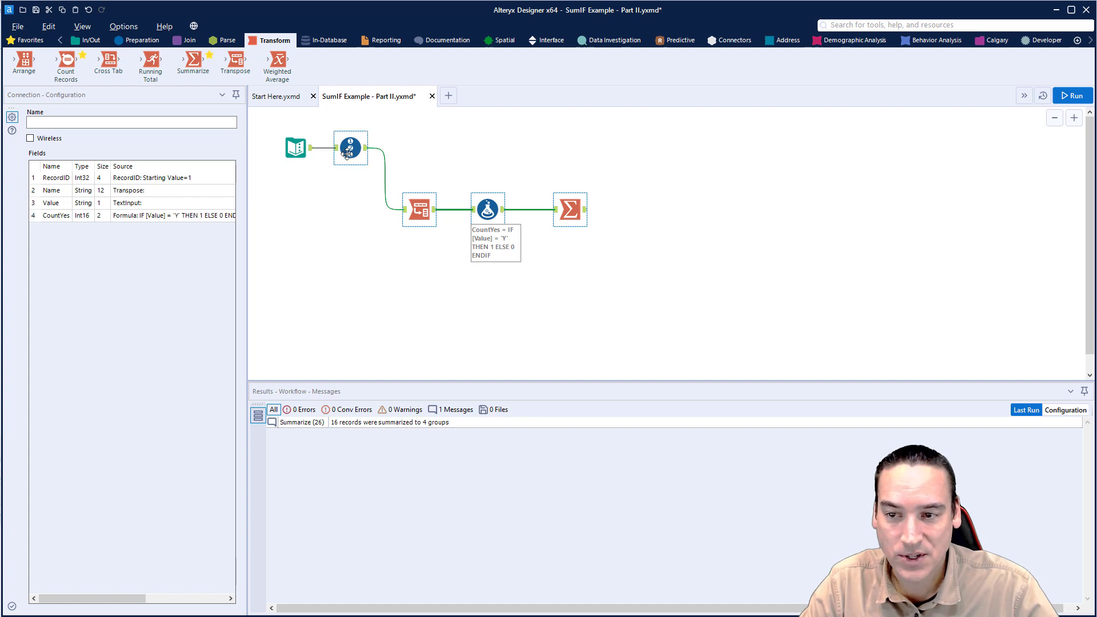
{"action": "left_click", "coordinate": [189, 39]}
{"action": "left_click_drag", "start_coordinate": [195, 60], "coordinate": [623, 150]}
{"action": "left_click", "coordinate": [350, 148]}
{"action": "left_click_drag", "start_coordinate": [366, 147], "coordinate": [612, 141]}
- Configure the Join tool to join by specific fields, matching RecordID on both inputs
{"action": "left_click", "coordinate": [626, 149]}
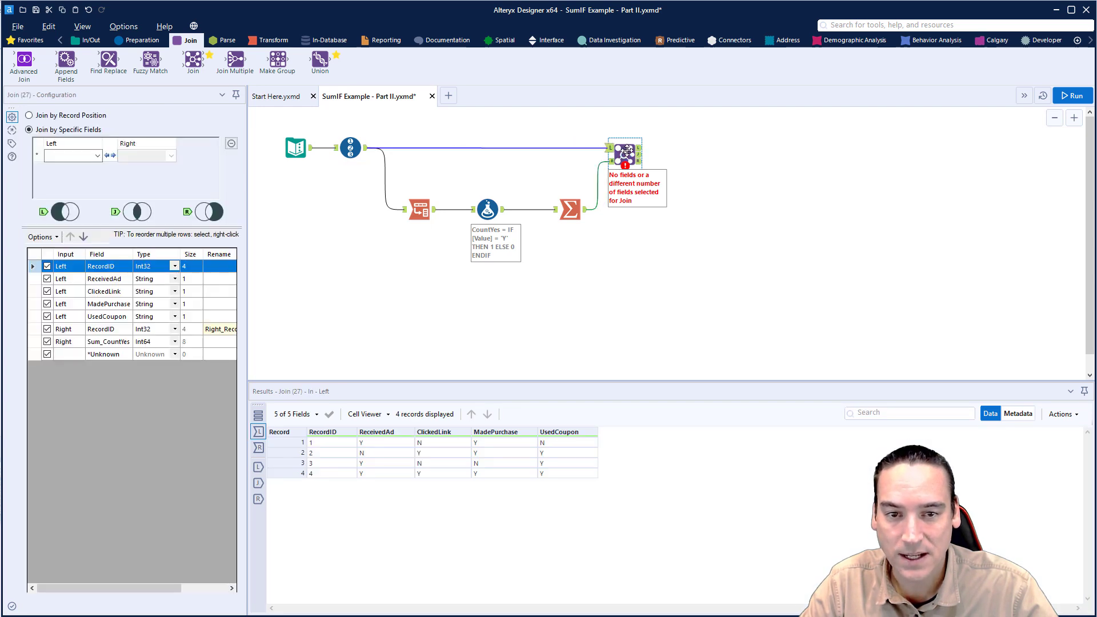
{"action": "left_click", "coordinate": [97, 155]}
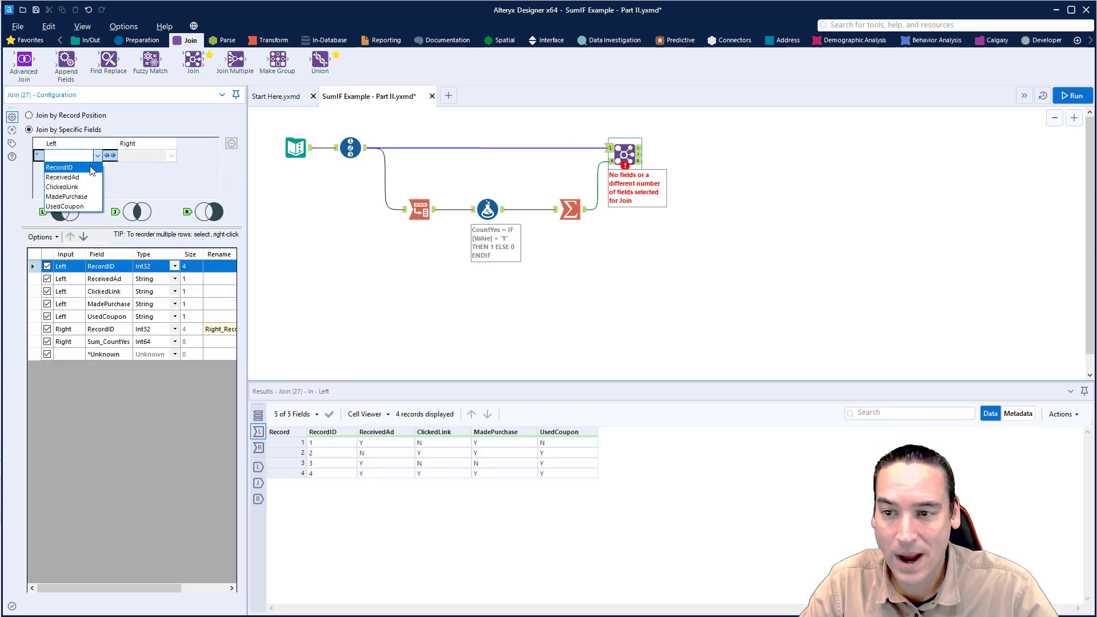
{"action": "left_click", "coordinate": [68, 165]}
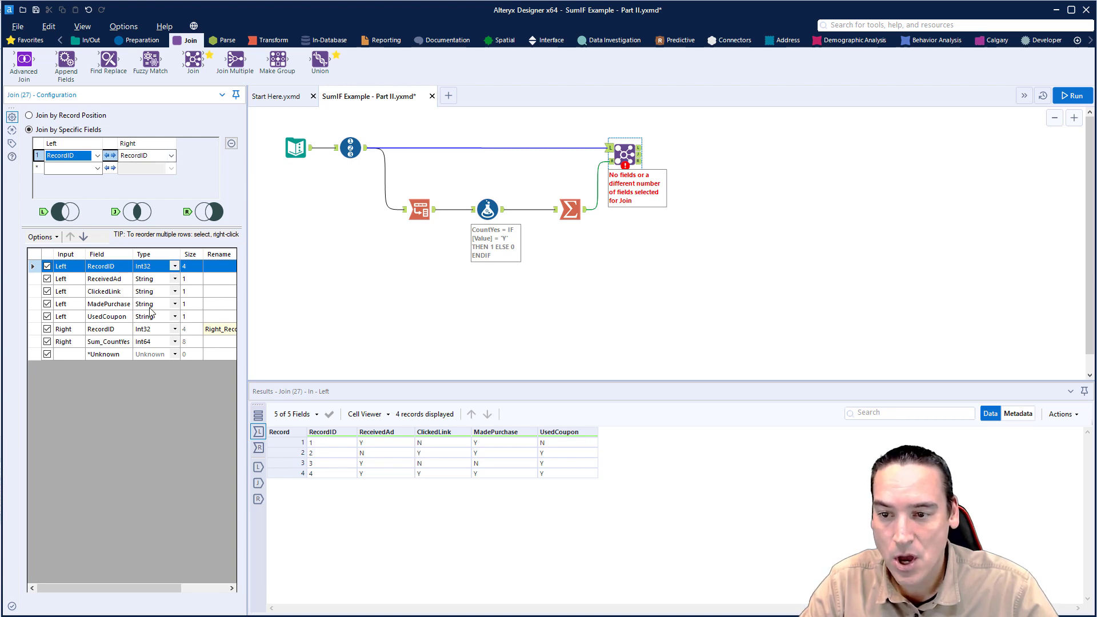
- Exclude the right input's RecordID field from the Join tool's output
{"action": "left_click", "coordinate": [47, 329]}
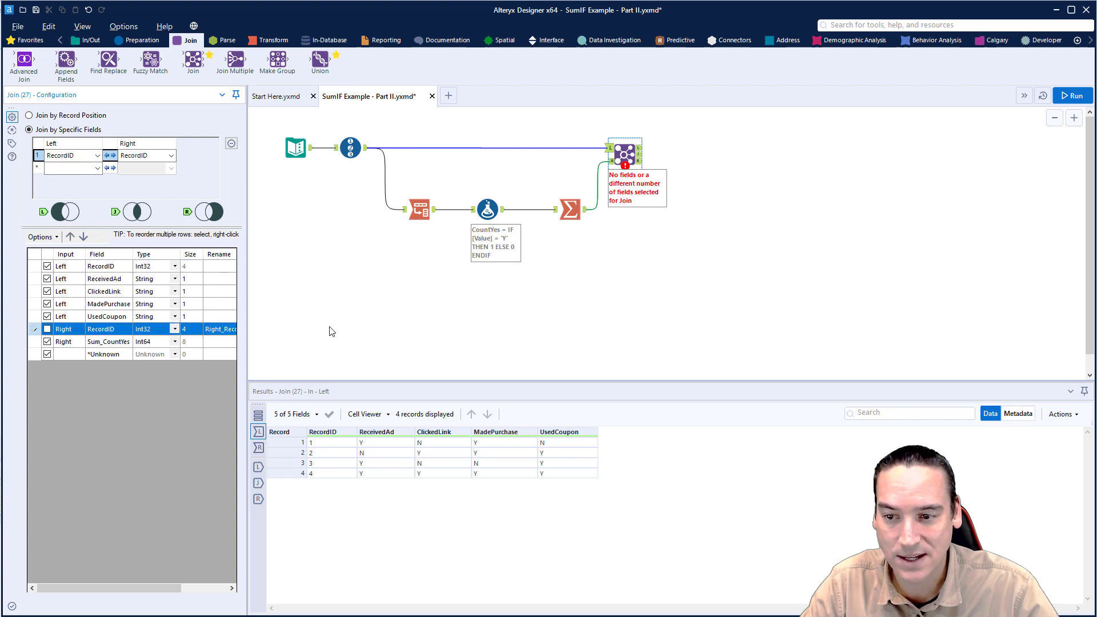
{"action": "left_click", "coordinate": [753, 179]}
{"action": "key", "text": "ctrl+r"}
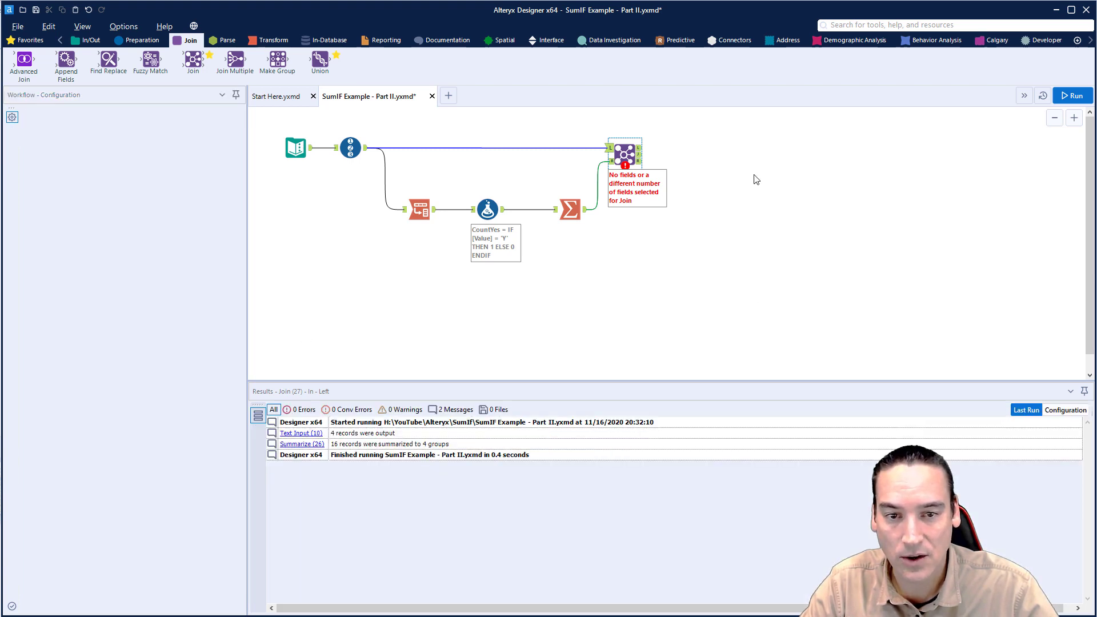
- Shift the whole workflow slightly down the canvas and add Browse tools to all three Join outputs
{"action": "left_click_drag", "start_coordinate": [270, 126], "coordinate": [739, 283]}
{"action": "left_click_drag", "start_coordinate": [641, 161], "coordinate": [633, 188]}
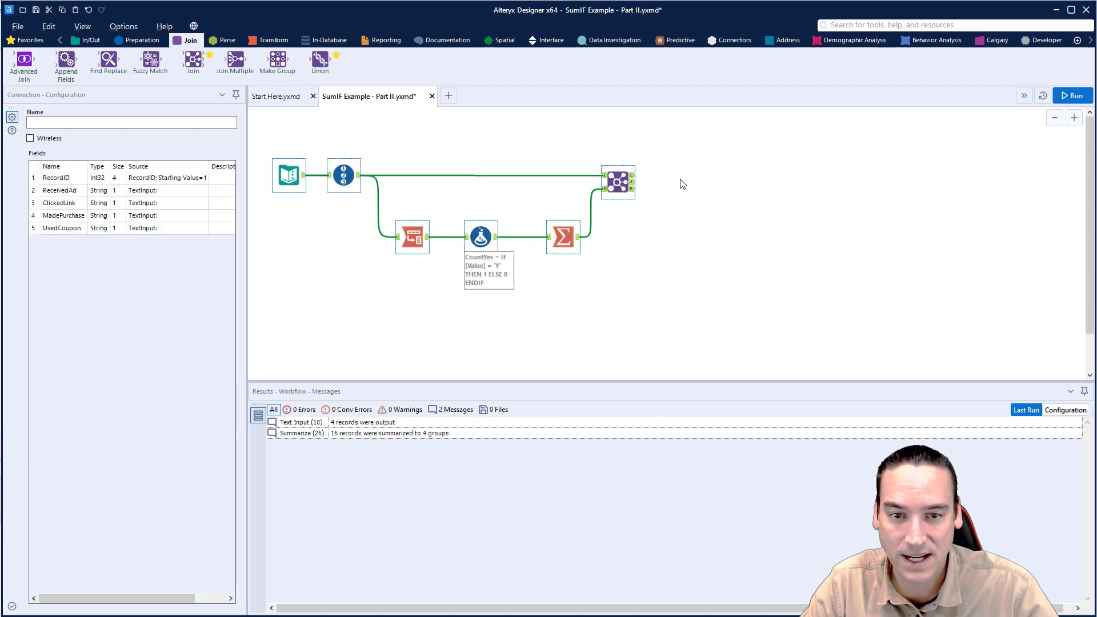
{"action": "left_click", "coordinate": [618, 181]}
{"action": "right_click", "coordinate": [618, 183]}
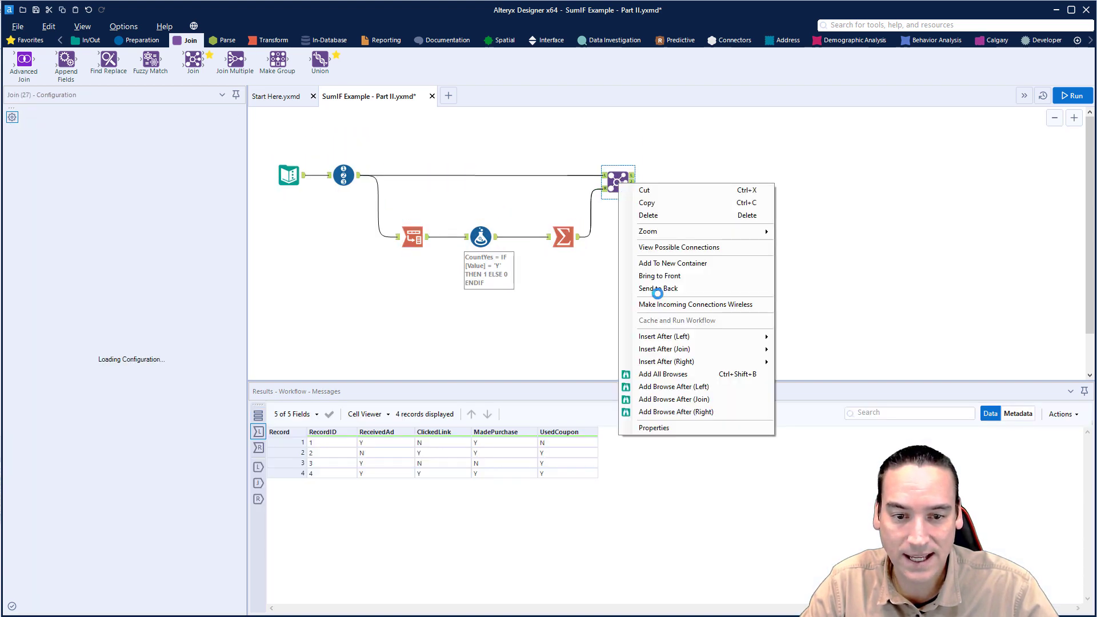
{"action": "left_click", "coordinate": [687, 376]}
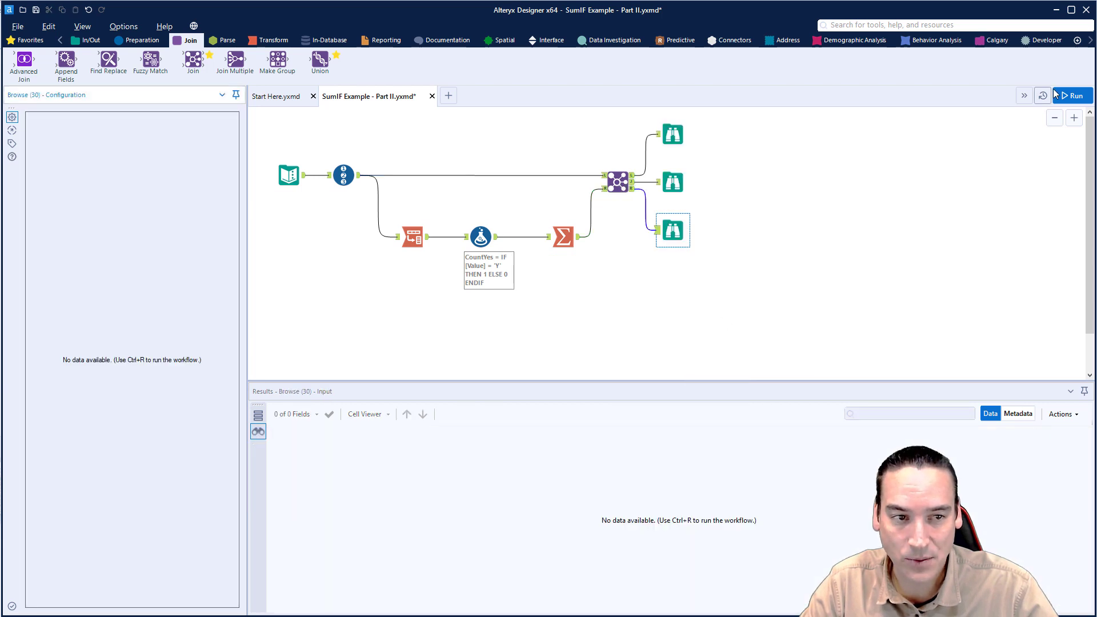
- Run the workflow and examine the joined records in the Browse tool on the Join output
{"action": "left_click", "coordinate": [1070, 99]}
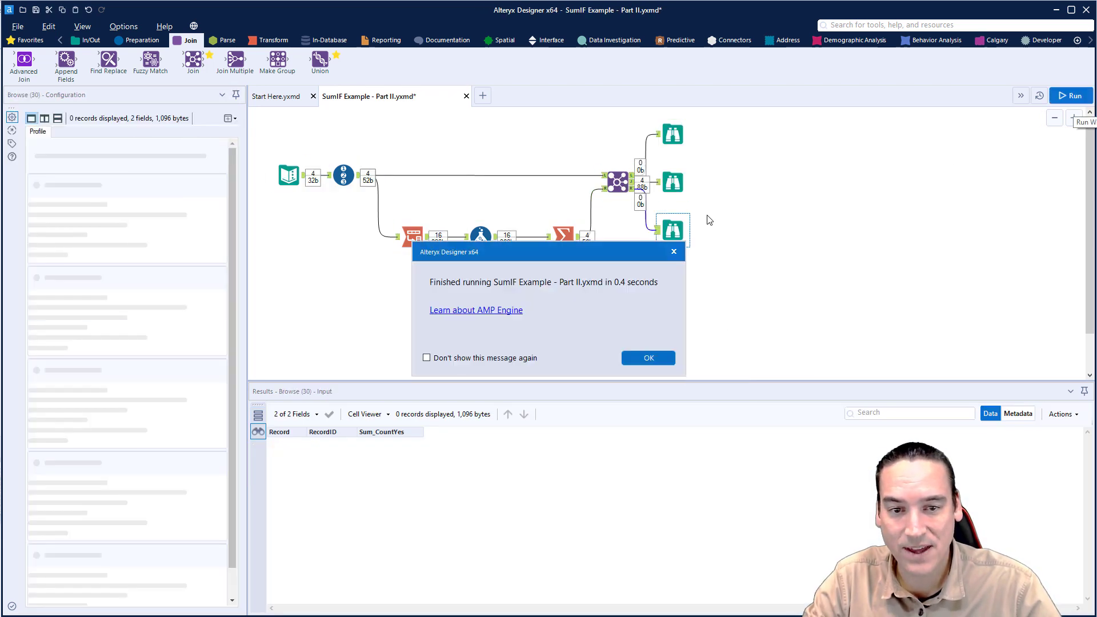
{"action": "left_click", "coordinate": [648, 358]}
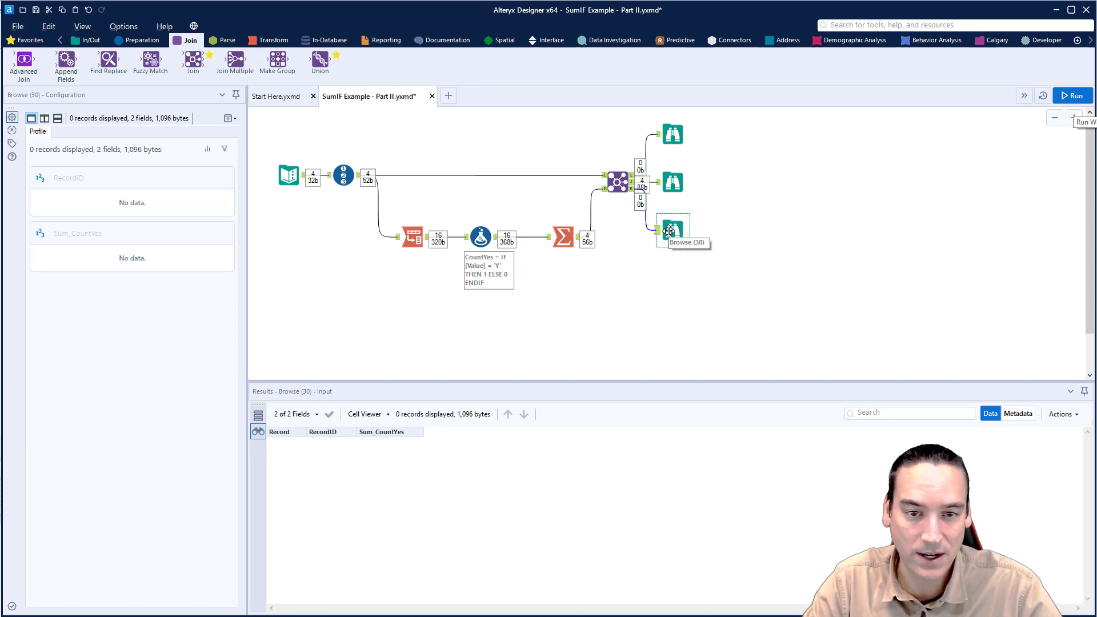
{"action": "left_click", "coordinate": [669, 184]}
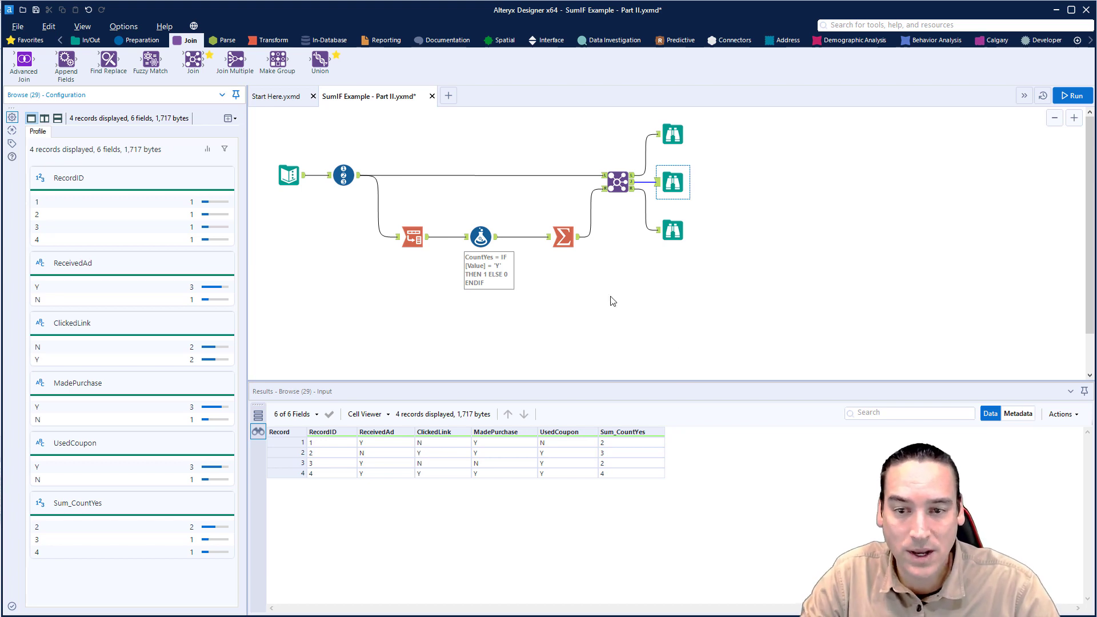
- Move the Transpose, Formula and Summarize tools up, closer to the main branch, to free space below them
{"action": "left_click", "coordinate": [376, 153]}
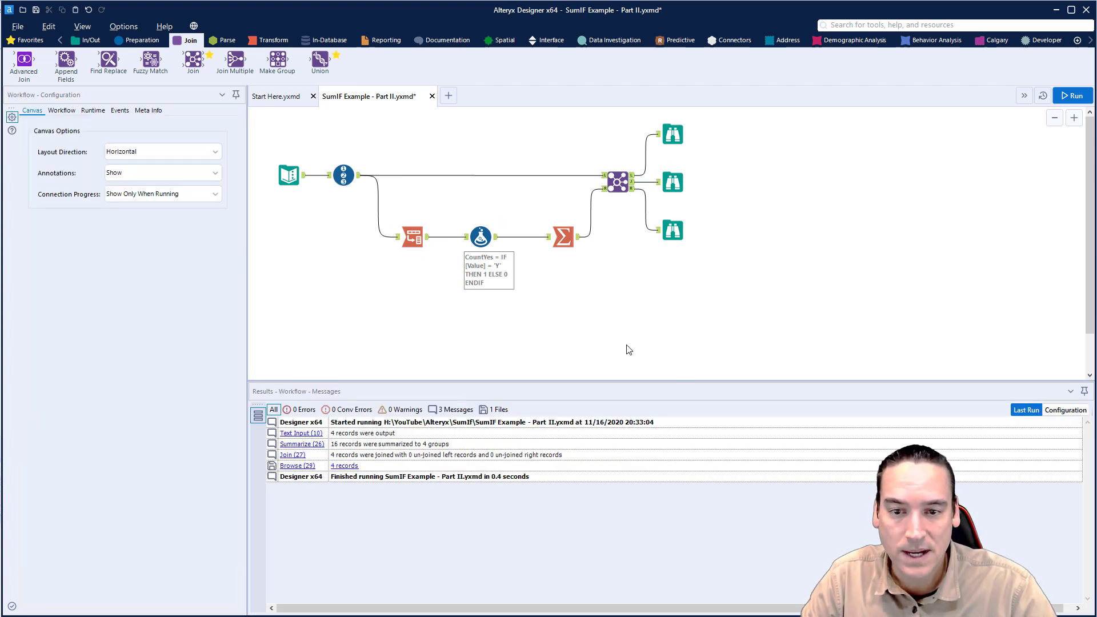
{"action": "left_click_drag", "start_coordinate": [401, 203], "coordinate": [586, 290]}
{"action": "key", "text": "Up"}
{"action": "key", "text": "Up"}
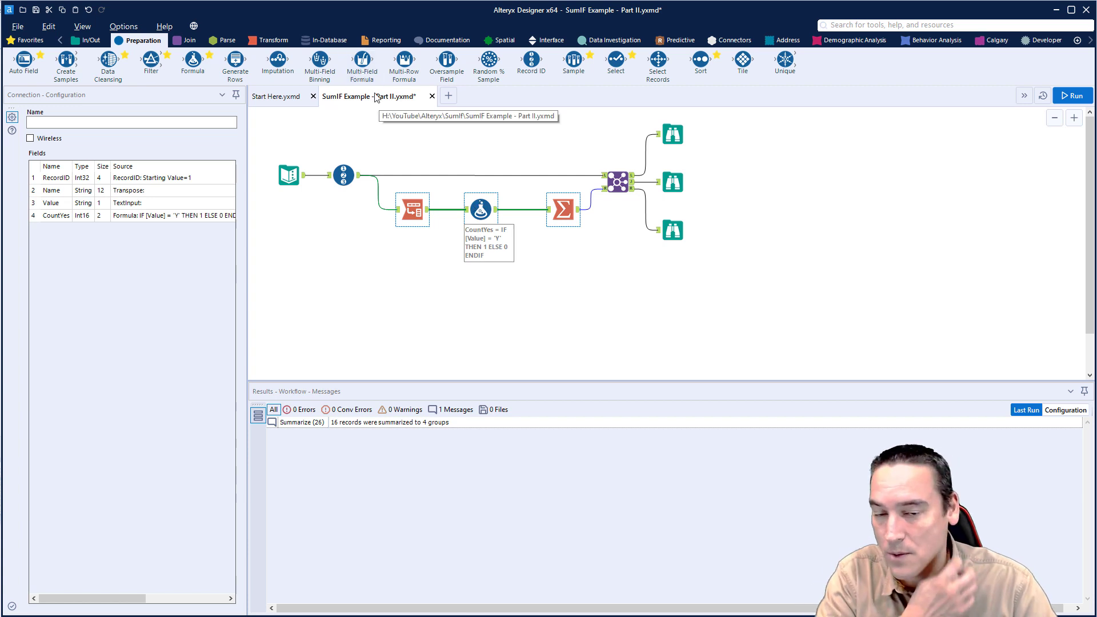
- Add a Multi-Field Formula tool below Transpose, fed by the Record ID tool, and widen its configuration area
{"action": "left_click_drag", "start_coordinate": [362, 60], "coordinate": [414, 280]}
{"action": "key", "text": "ctrl+r"}
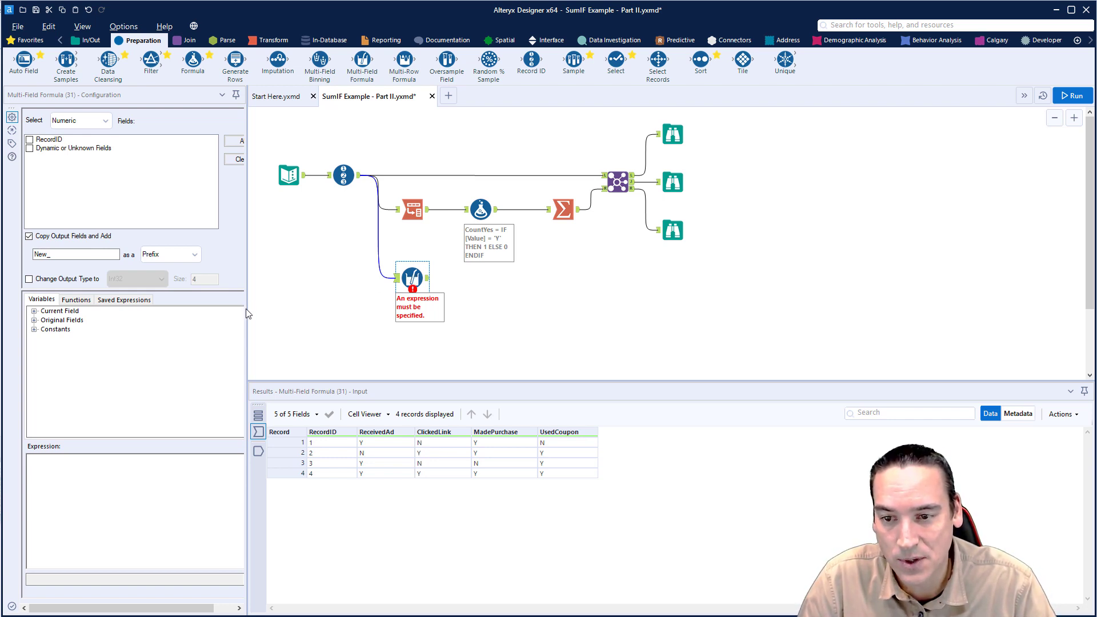
{"action": "left_click_drag", "start_coordinate": [247, 312], "coordinate": [286, 310]}
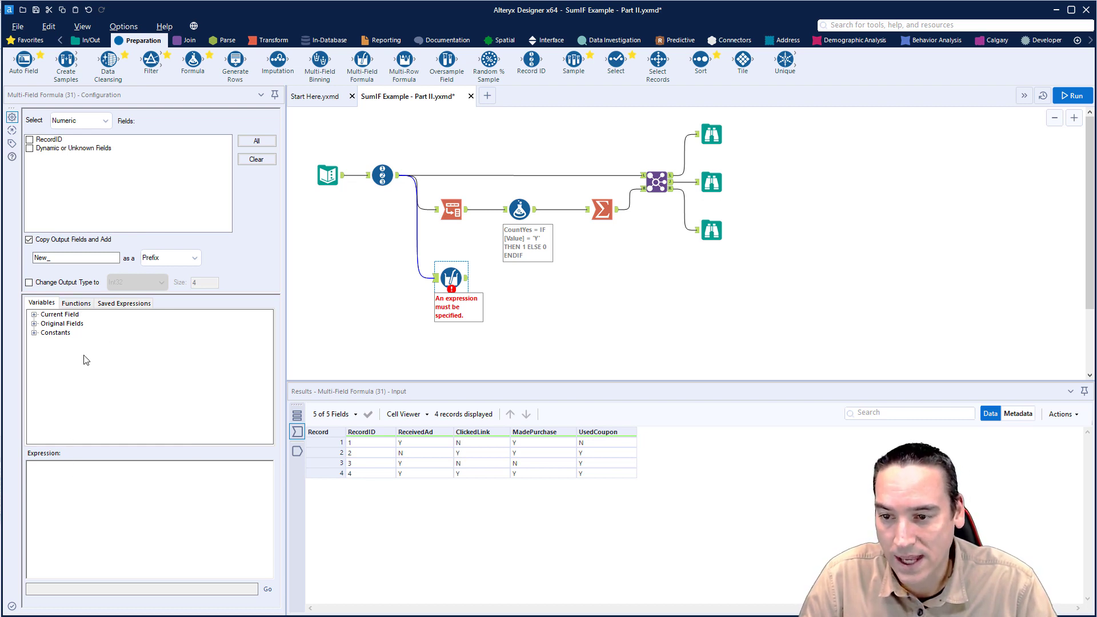
- Insert the IF c THEN t ELSE f ENDIF template into the Multi-Field Formula expression and remove its condition placeholder
{"action": "left_click", "coordinate": [76, 304]}
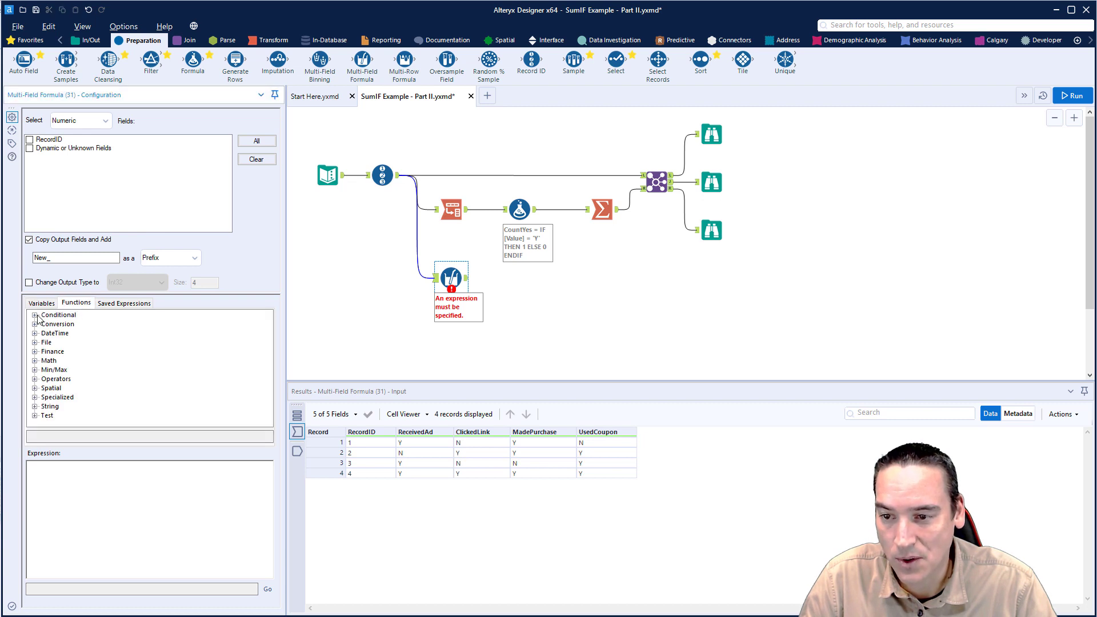
{"action": "left_click", "coordinate": [35, 315]}
{"action": "left_click", "coordinate": [94, 325]}
{"action": "double_click", "coordinate": [94, 324]}
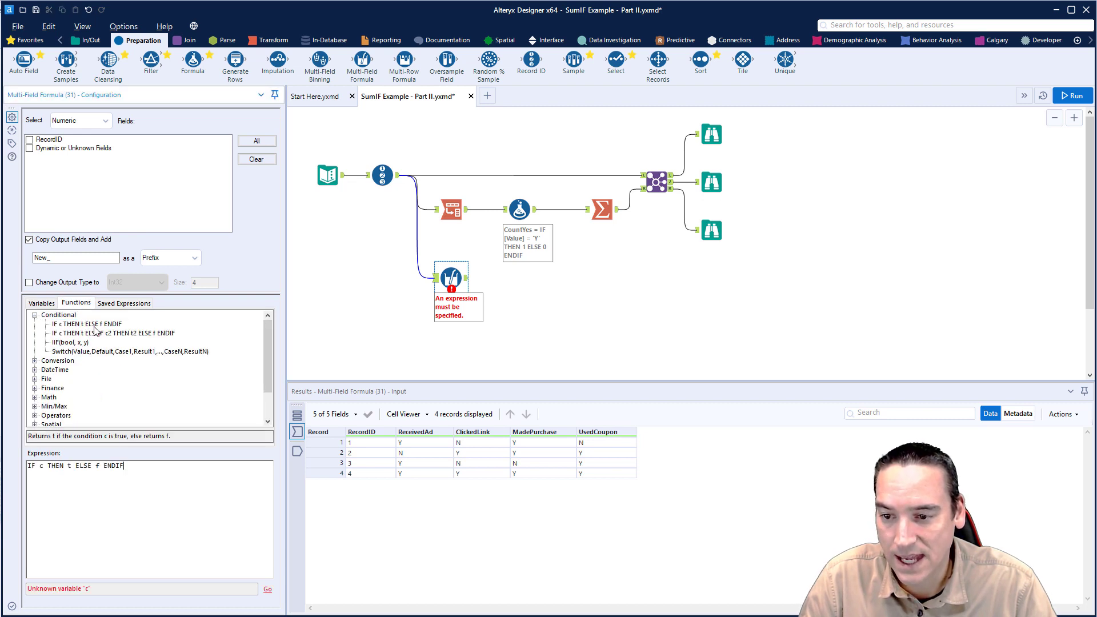
{"action": "double_click", "coordinate": [42, 467]}
{"action": "key", "text": "BackSpace"}
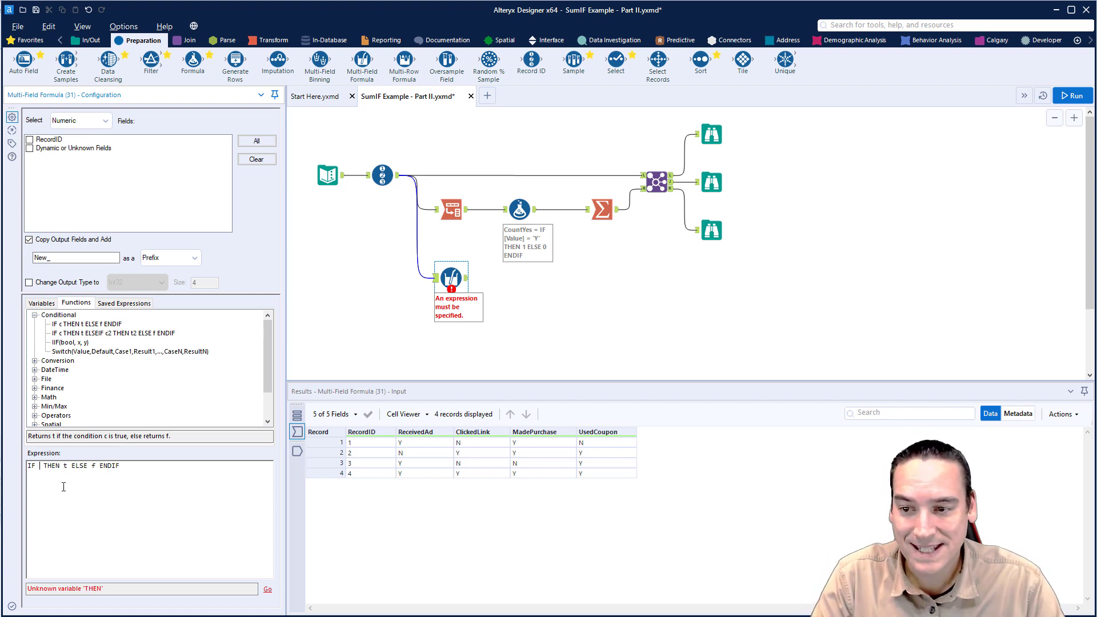
- Complete the Multi-Field Formula expression as IF [_CurrentField_] = 'Y' THEN 1 ELSE 0 ENDIF
{"action": "left_click", "coordinate": [42, 304]}
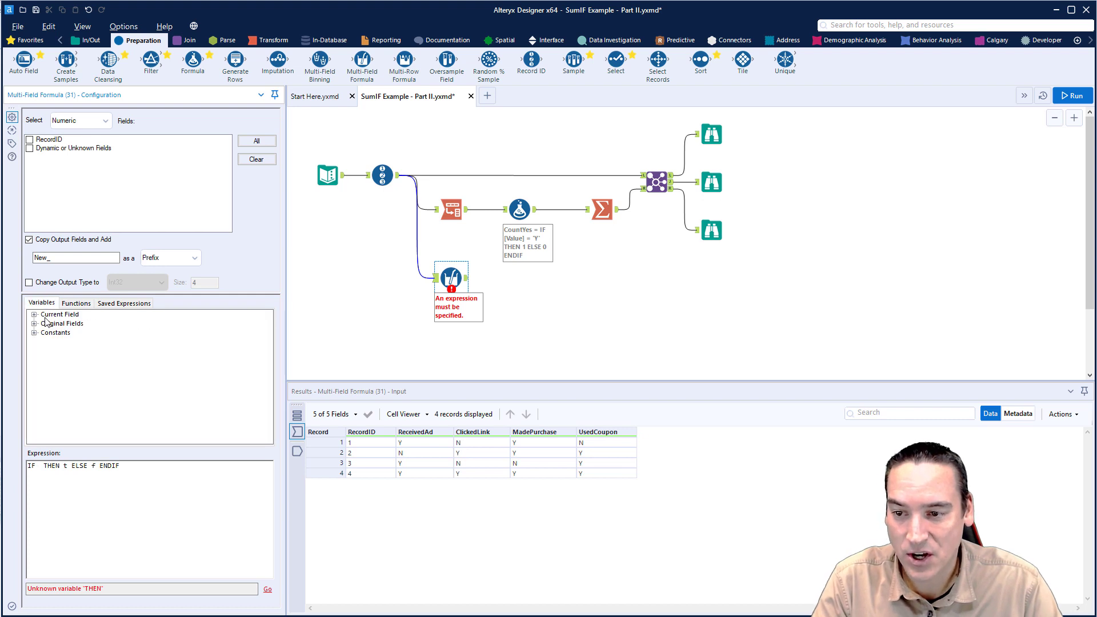
{"action": "left_click", "coordinate": [34, 314]}
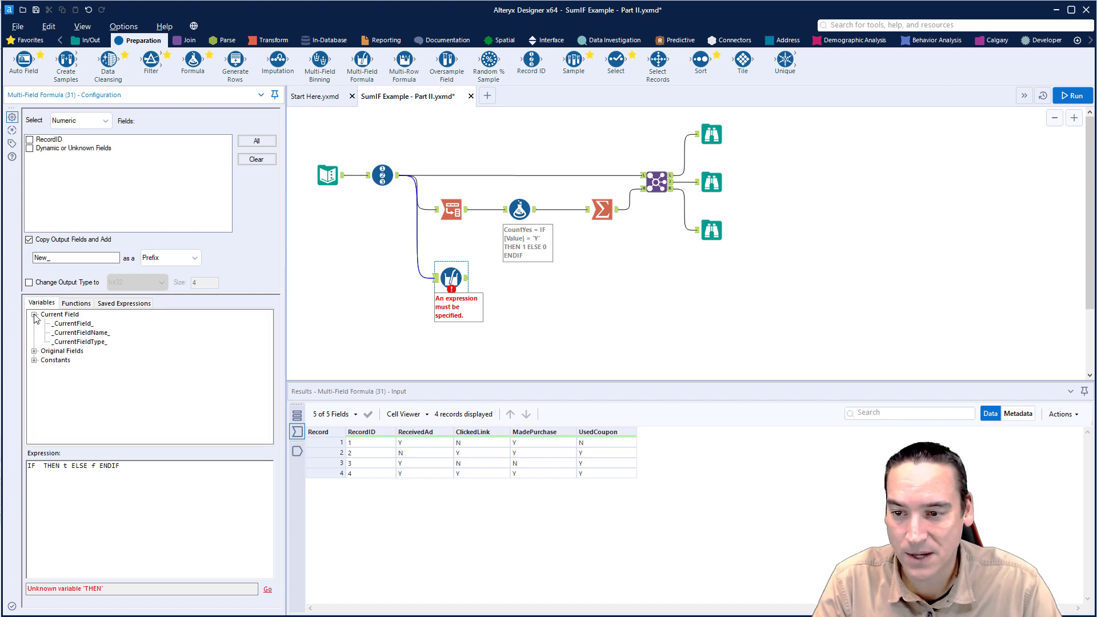
{"action": "double_click", "coordinate": [80, 325]}
{"action": "type", "text": "= 'Y' THEN "}
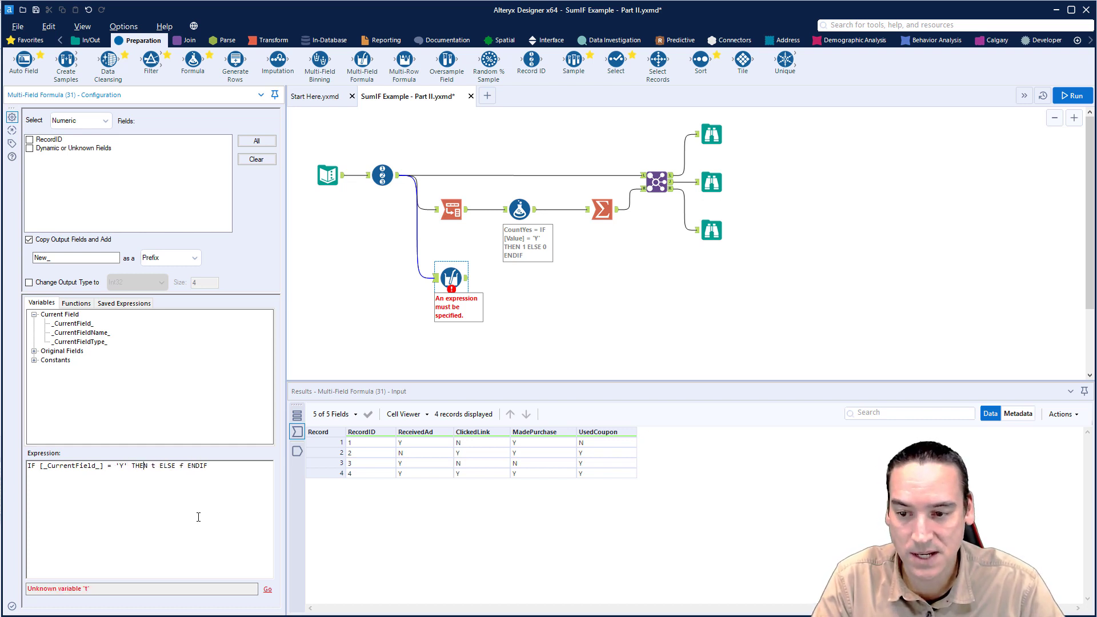
{"action": "type", "text": "1"}
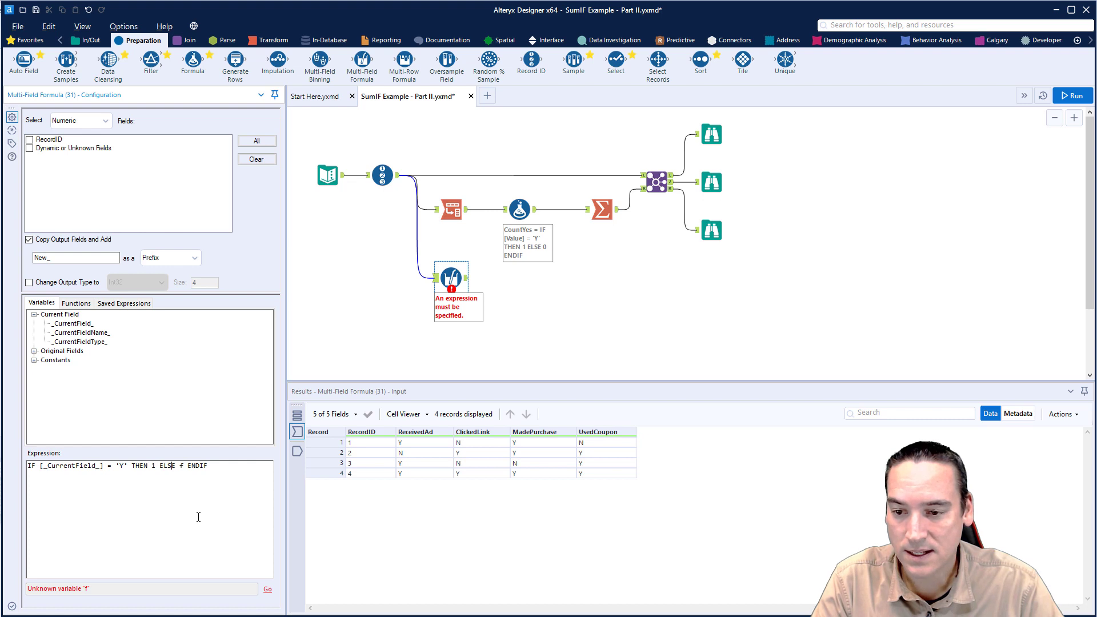
{"action": "key", "text": "Delete"}
{"action": "type", "text": "0"}
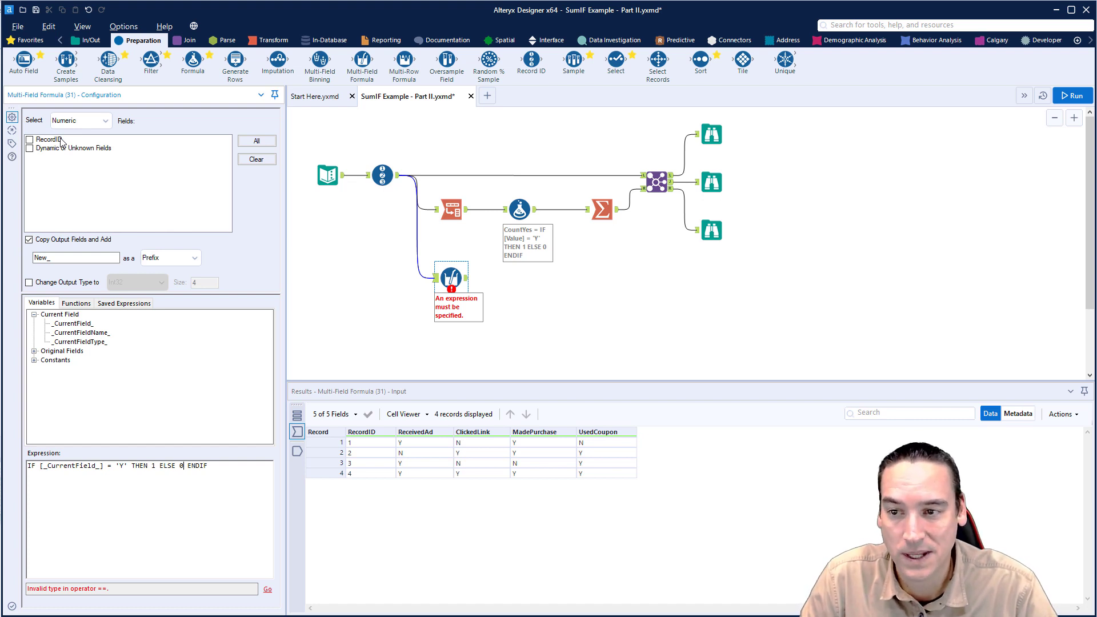
- Apply the Multi-Field Formula to the text fields ReceivedAd, ClickedLink, MadePurchase and UsedCoupon
{"action": "left_click", "coordinate": [91, 125]}
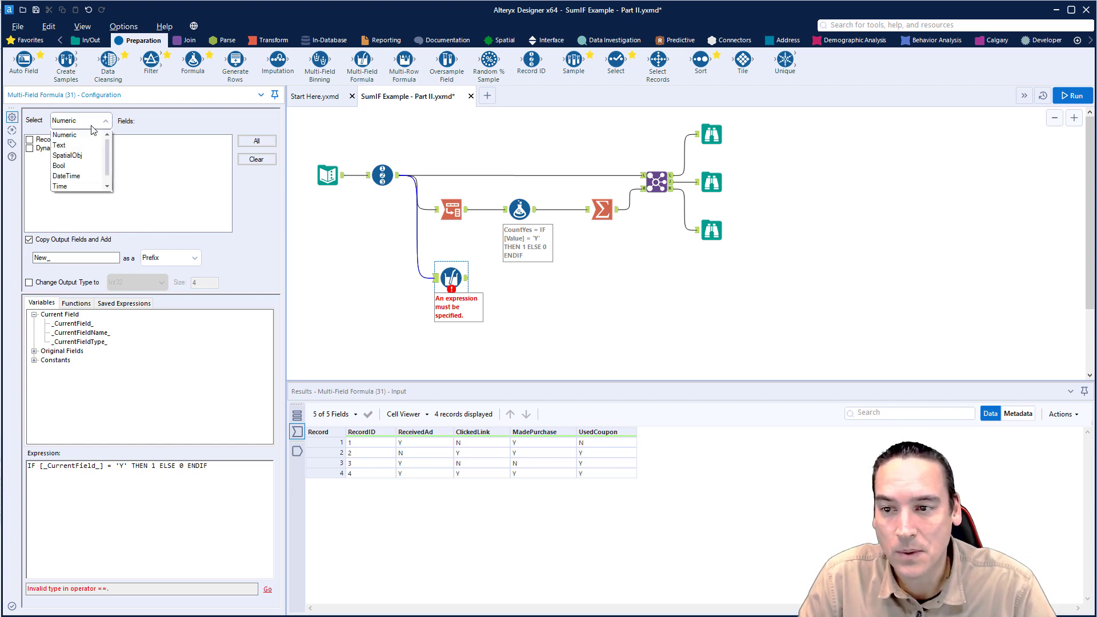
{"action": "left_click", "coordinate": [61, 145]}
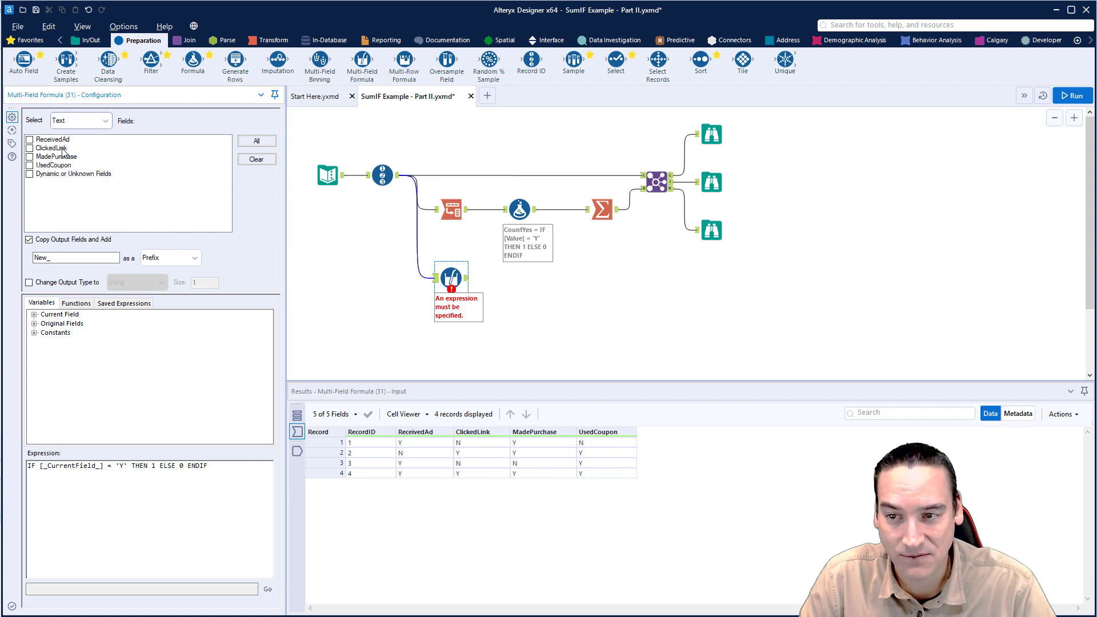
{"action": "left_click", "coordinate": [29, 139]}
{"action": "left_click", "coordinate": [29, 148]}
{"action": "left_click", "coordinate": [30, 156]}
{"action": "left_click", "coordinate": [30, 165]}
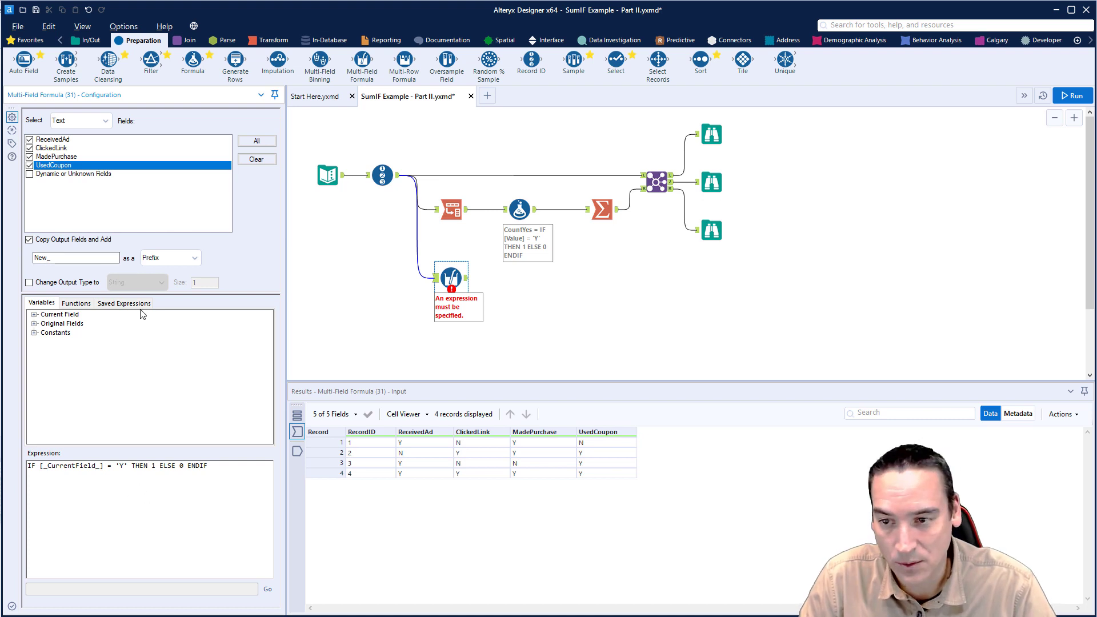
- Set the copied output fields to be named with the suffix _Flag
{"action": "left_click", "coordinate": [80, 260]}
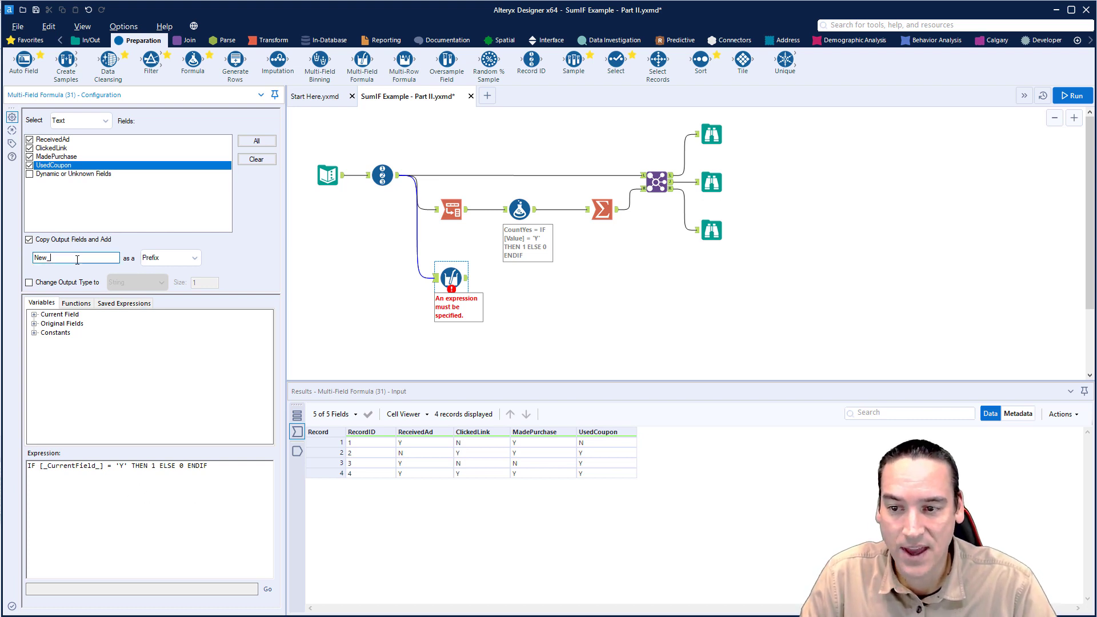
{"action": "left_click", "coordinate": [177, 259]}
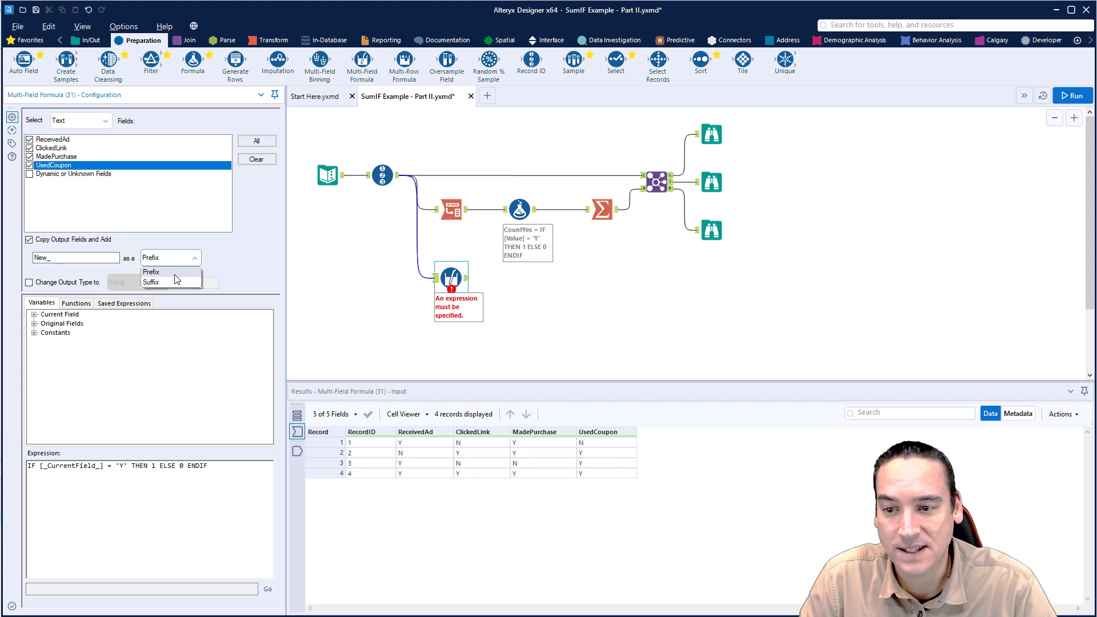
{"action": "double_click", "coordinate": [78, 260]}
{"action": "key", "text": "BackSpace"}
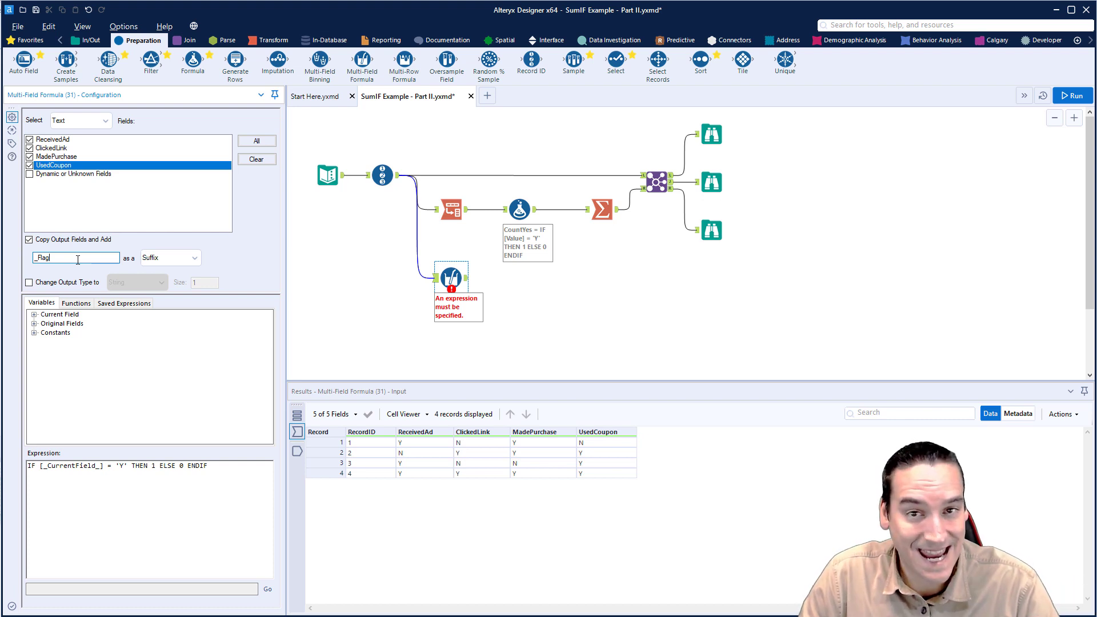
- Change the Multi-Field Formula's output type to Int16
{"action": "left_click", "coordinate": [29, 282]}
{"action": "left_click", "coordinate": [162, 282]}
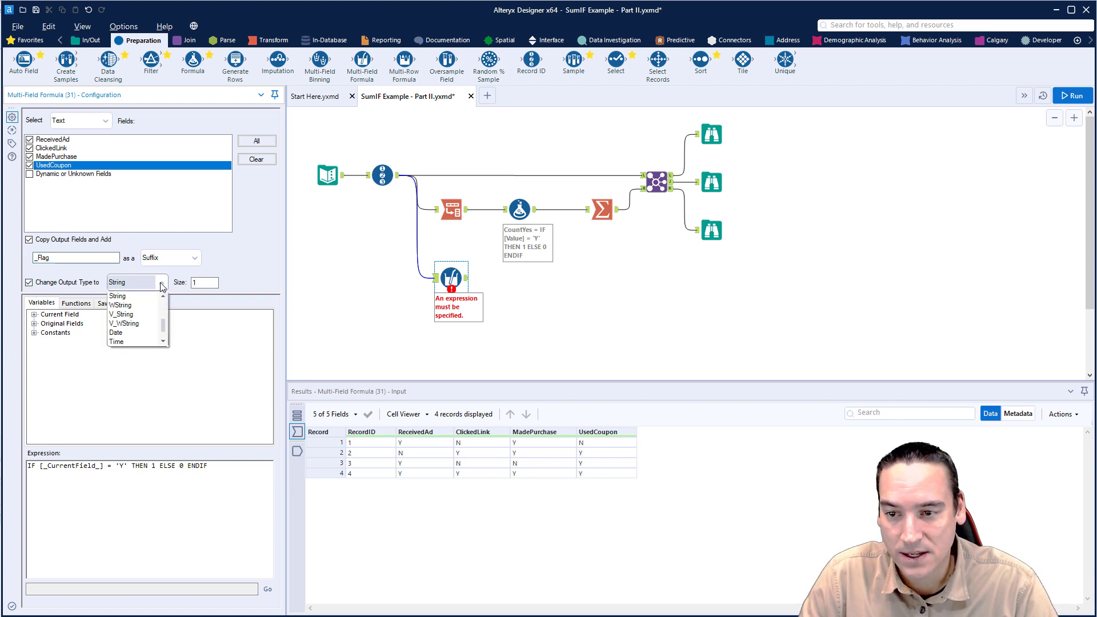
{"action": "scroll", "coordinate": [160, 314], "scroll_direction": "up", "scroll_amount": 3}
{"action": "left_click", "coordinate": [126, 314]}
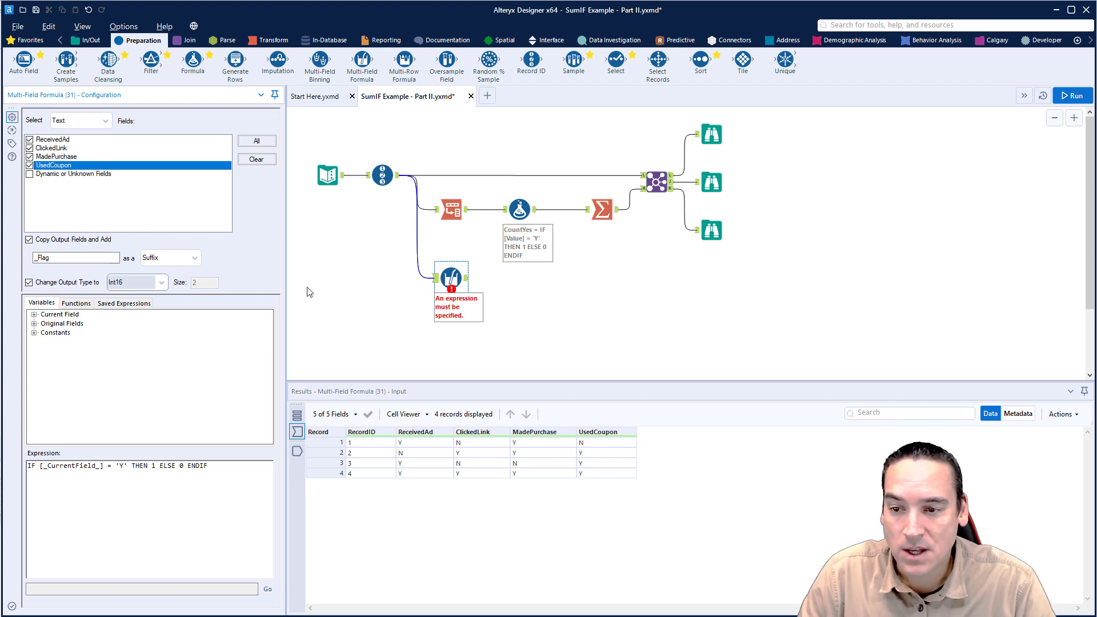
- Run the workflow and examine the flag fields in the Multi-Field Formula tool's output
{"action": "left_click", "coordinate": [582, 306]}
{"action": "key", "text": "ctrl+r"}
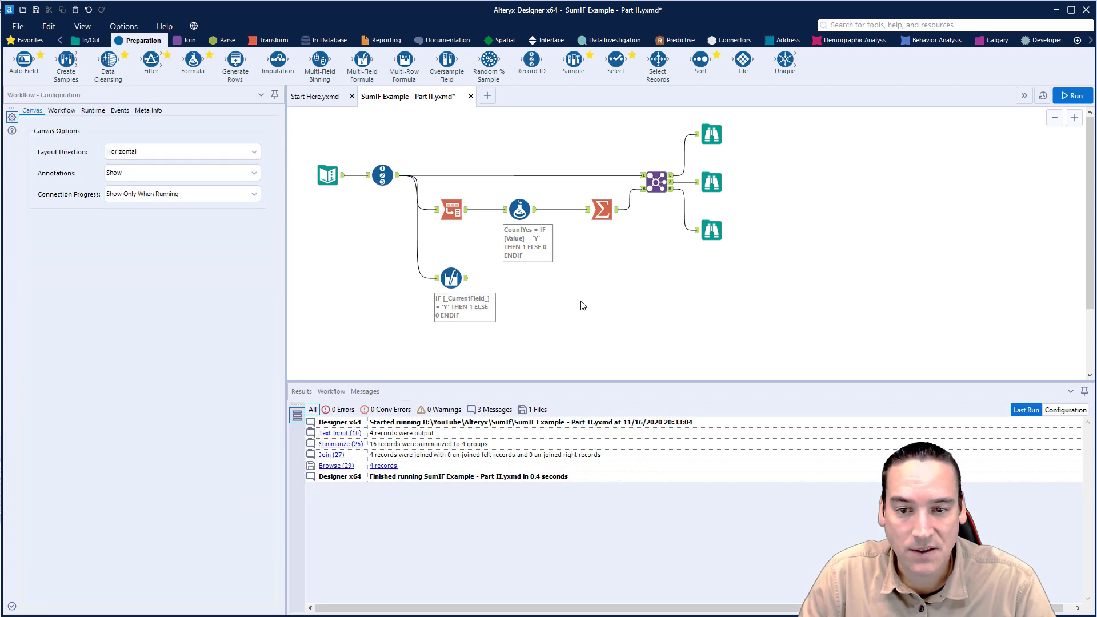
{"action": "left_click", "coordinate": [451, 277]}
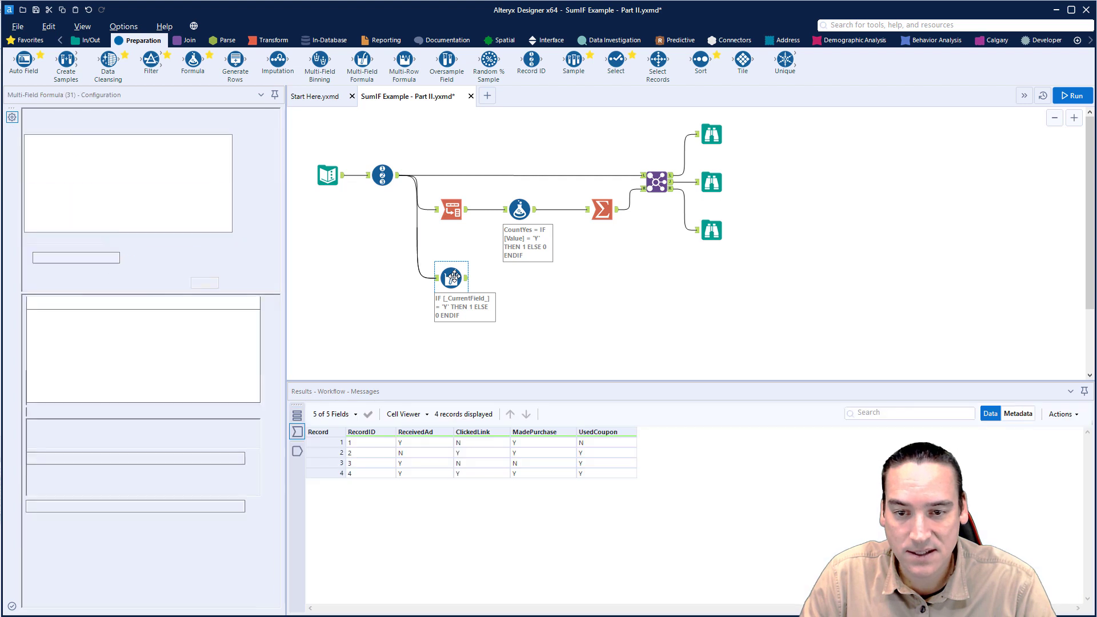
{"action": "left_click", "coordinate": [1072, 96]}
{"action": "left_click", "coordinate": [644, 361]}
{"action": "left_click", "coordinate": [467, 278]}
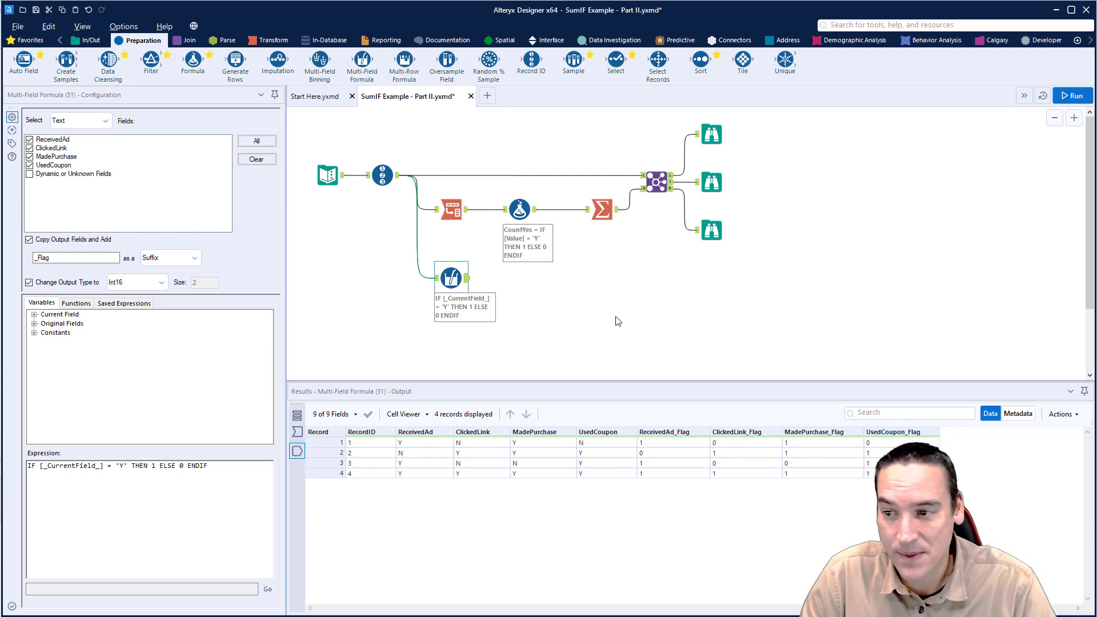
- Add a Formula tool after the Multi-Field Formula tool and create a new output column named CountYes
{"action": "left_click_drag", "start_coordinate": [192, 60], "coordinate": [525, 280]}
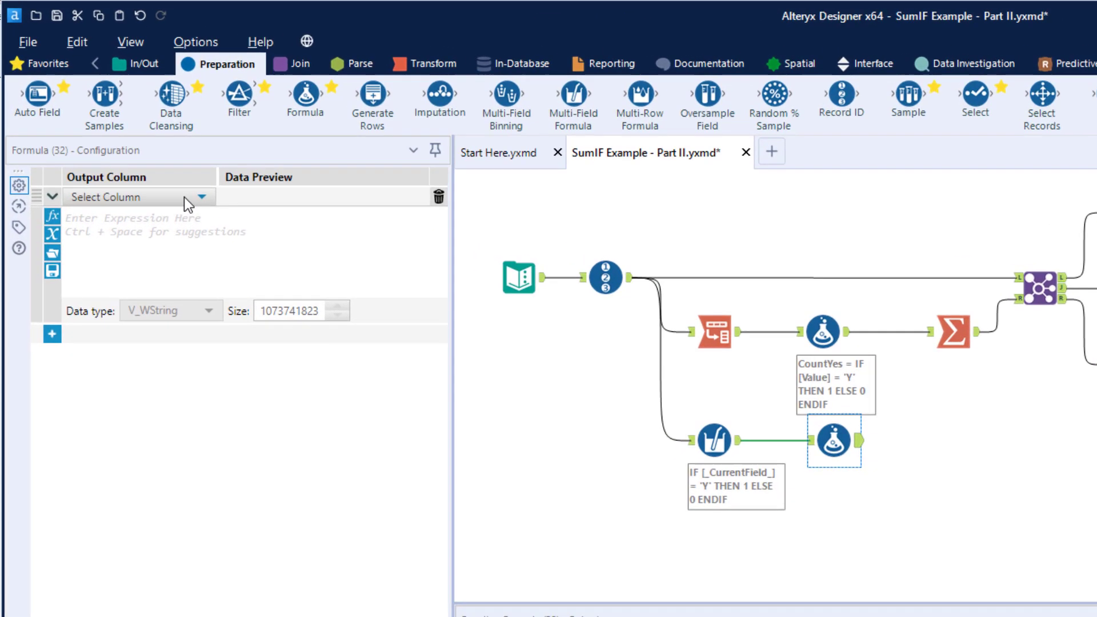
{"action": "left_click", "coordinate": [117, 125]}
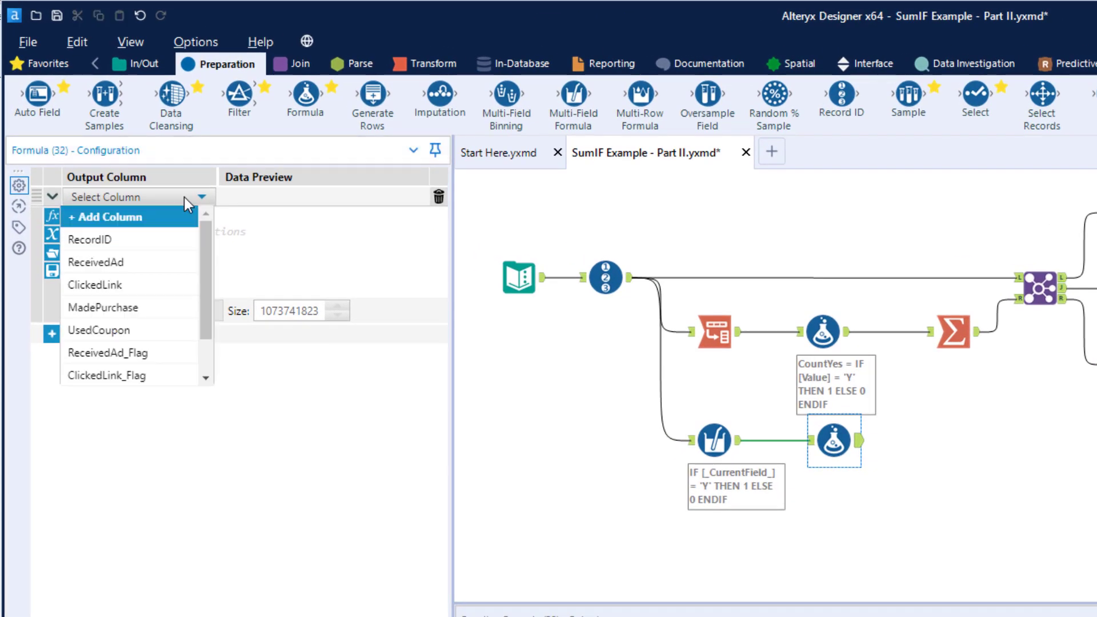
{"action": "left_click", "coordinate": [160, 217]}
{"action": "type", "text": "CountYes"}
{"action": "left_click", "coordinate": [159, 217]}
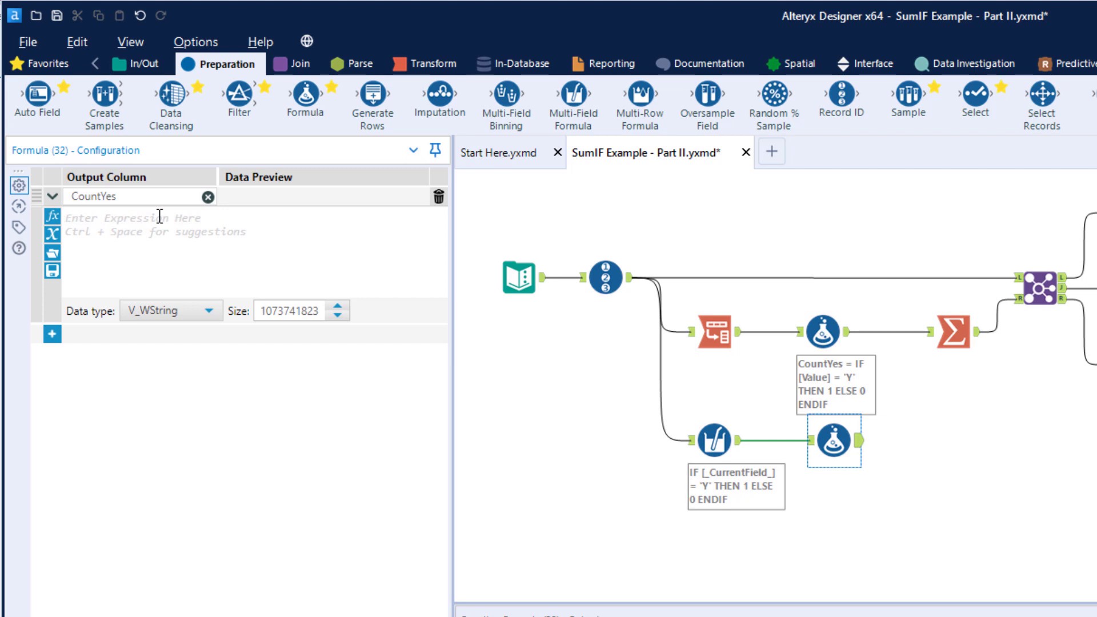
- Begin the CountYes expression with the field [ReceivedAd_Flag]
{"action": "type", "text": "["}
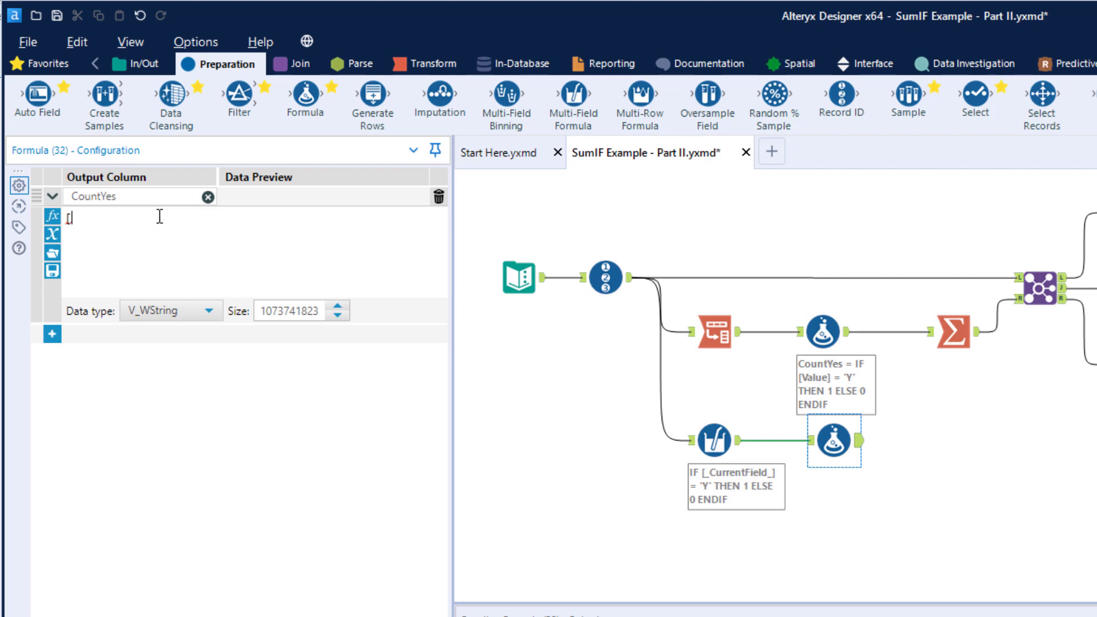
{"action": "key", "text": "Down"}
{"action": "key", "text": "Down"}
{"action": "key", "text": "Down"}
{"action": "key", "text": "Down"}
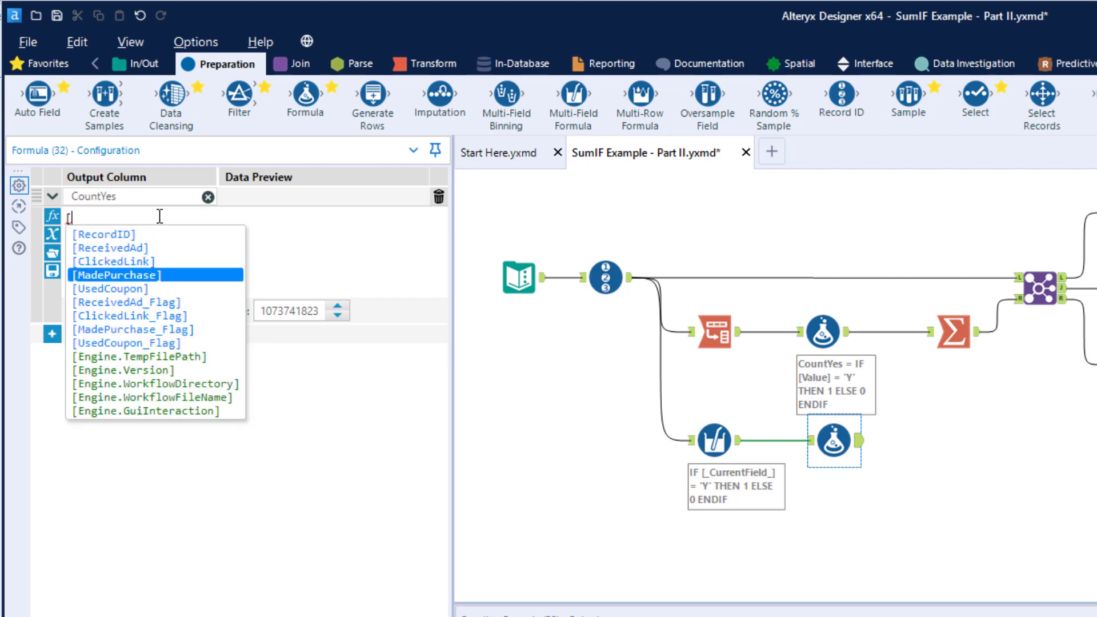
{"action": "key", "text": "Down"}
{"action": "key", "text": "Return"}
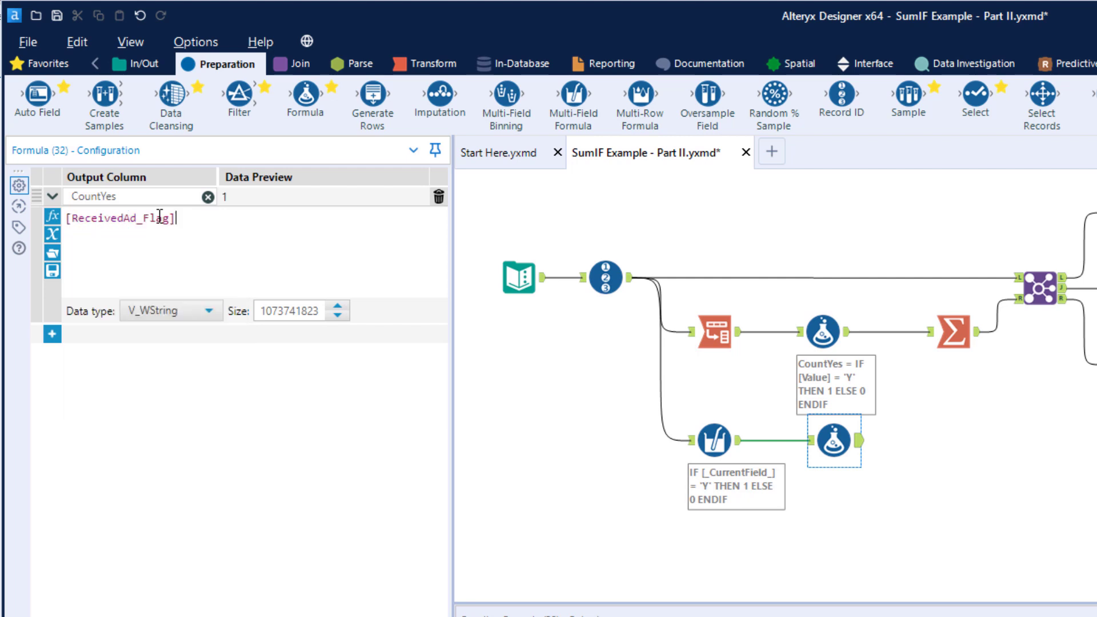
- Extend the CountYes expression by adding + [ClickedLink_Flag]
{"action": "type", "text": "+ ["}
{"action": "key", "text": "Down"}
{"action": "key", "text": "Down"}
{"action": "key", "text": "Down"}
{"action": "key", "text": "Down"}
{"action": "key", "text": "Down"}
{"action": "key", "text": "Down"}
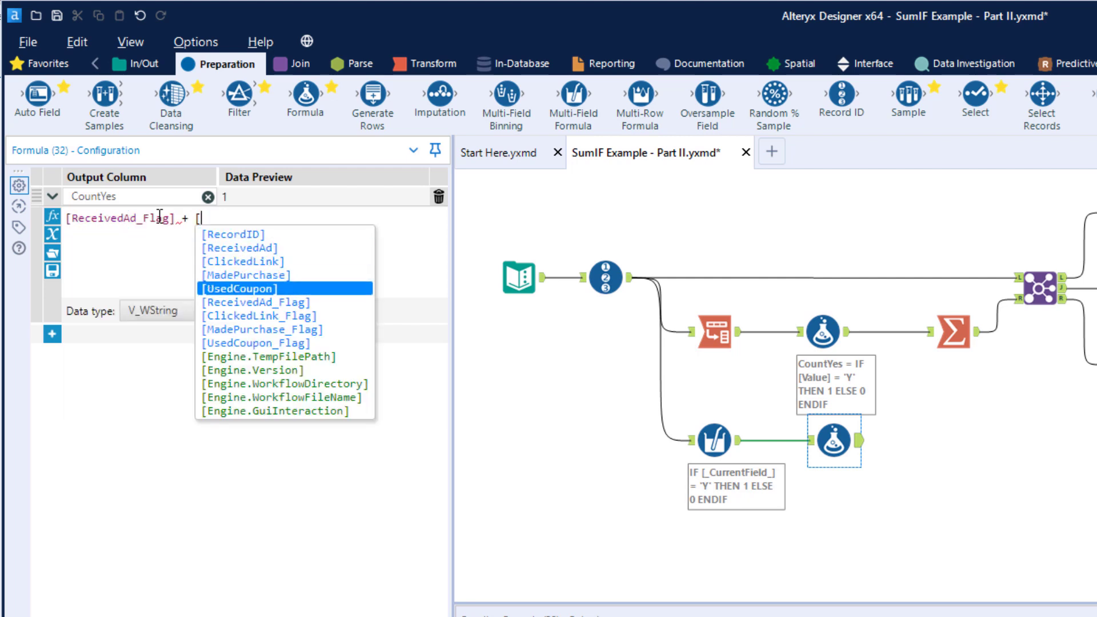
{"action": "key", "text": "Return"}
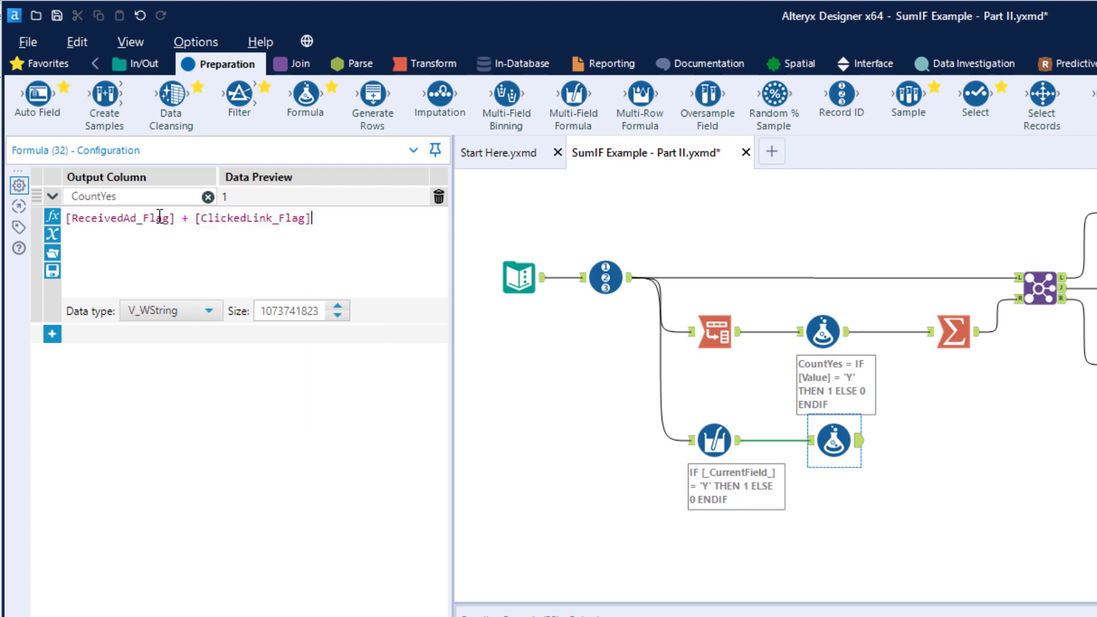
- Extend the CountYes expression by adding + [MadePurchase_Flag]
{"action": "type", "text": "+ ["}
{"action": "key", "text": "Down"}
{"action": "key", "text": "Down"}
{"action": "key", "text": "Down"}
{"action": "key", "text": "Down"}
{"action": "key", "text": "Down"}
{"action": "key", "text": "Down"}
{"action": "key", "text": "Down"}
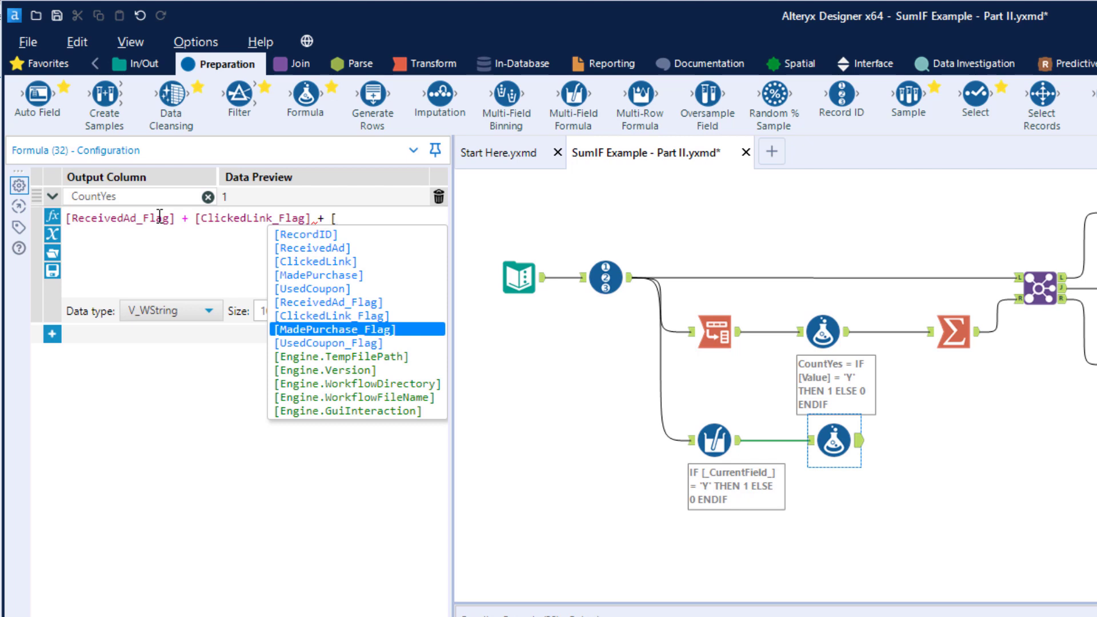
{"action": "key", "text": "Return"}
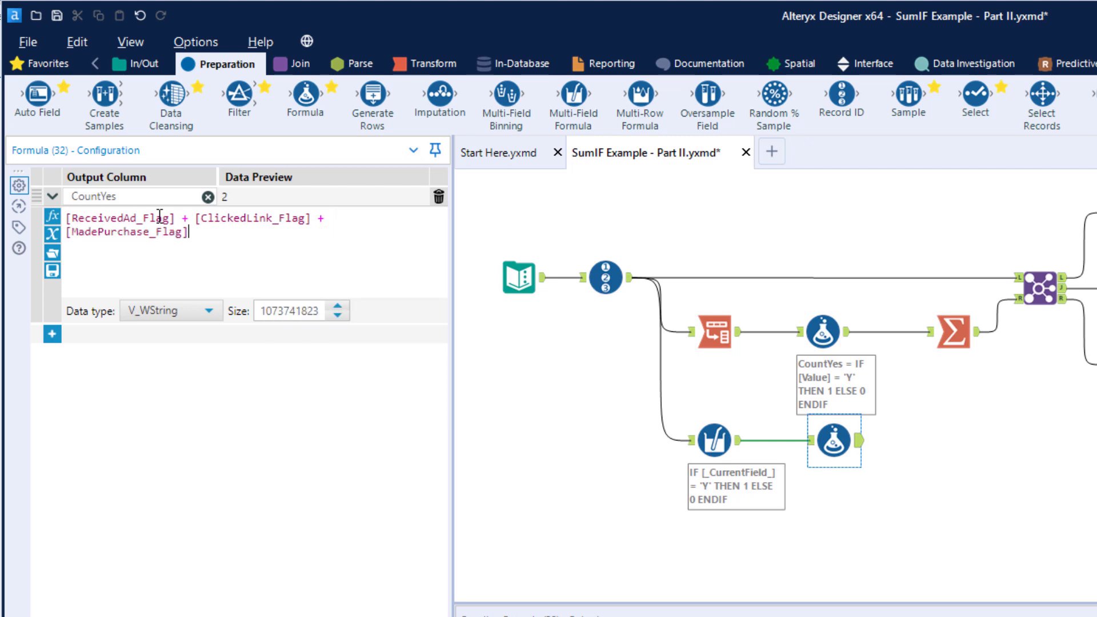
- Complete the CountYes expression by adding + [UsedCoupon_Flag]
{"action": "type", "text": "+ ["}
{"action": "key", "text": "Down"}
{"action": "key", "text": "Down"}
{"action": "key", "text": "Down"}
{"action": "key", "text": "Down"}
{"action": "key", "text": "Down"}
{"action": "key", "text": "Down"}
{"action": "key", "text": "Down"}
{"action": "key", "text": "Down"}
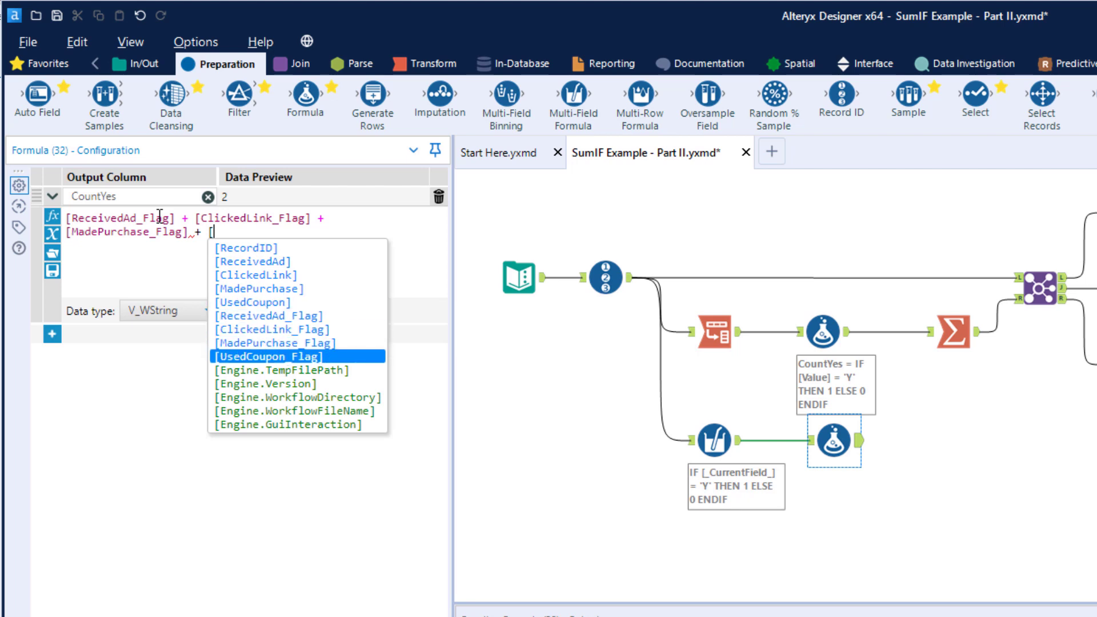
{"action": "key", "text": "Return"}
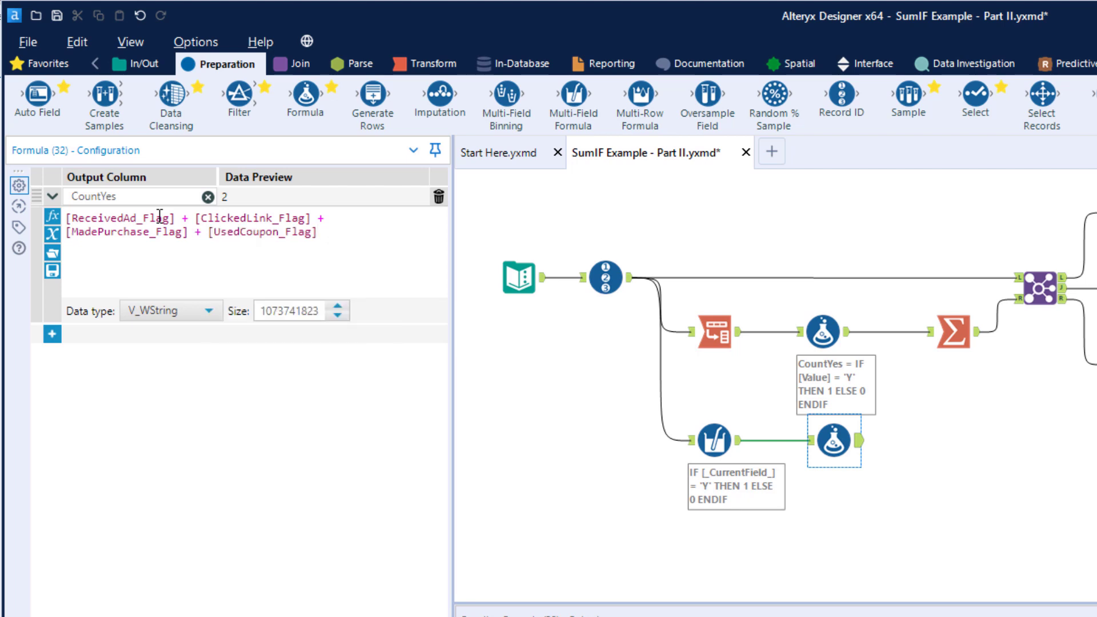
- Set the CountYes data type to Int16 and run the workflow to check the new Formula tool's output
{"action": "left_click", "coordinate": [153, 312]}
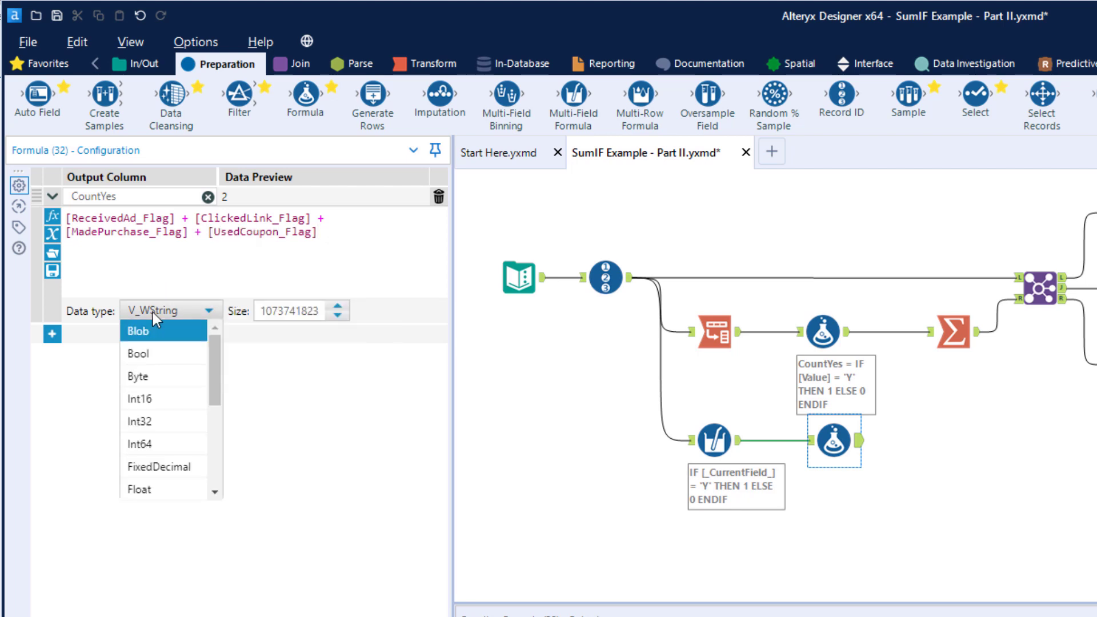
{"action": "left_click", "coordinate": [162, 399]}
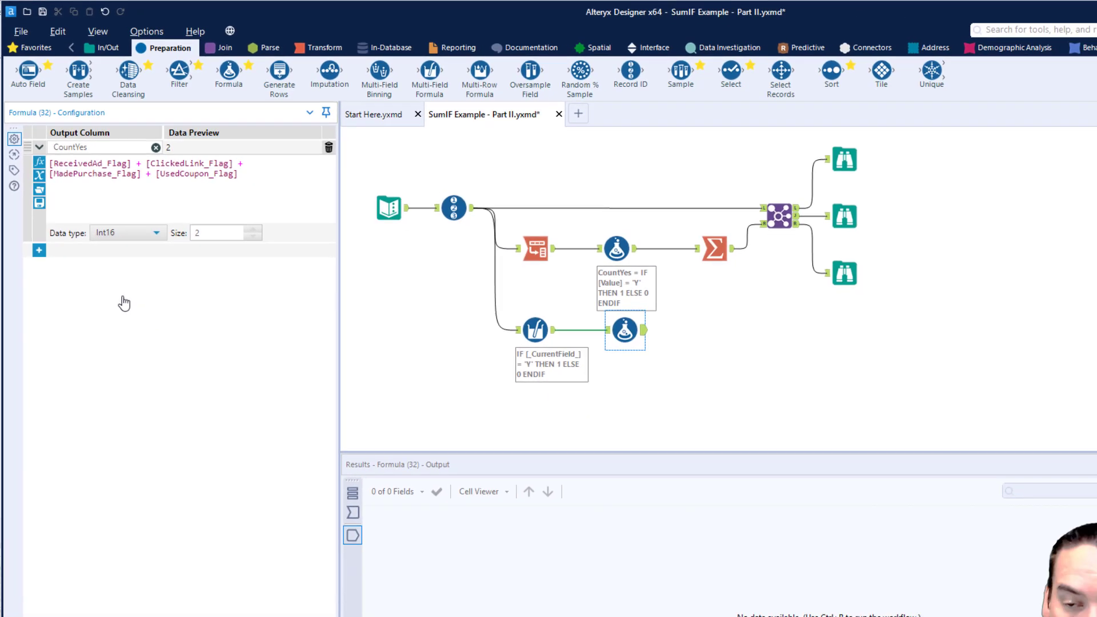
{"action": "left_click", "coordinate": [368, 238]}
{"action": "key", "text": "ctrl+r"}
{"action": "left_click", "coordinate": [1074, 96]}
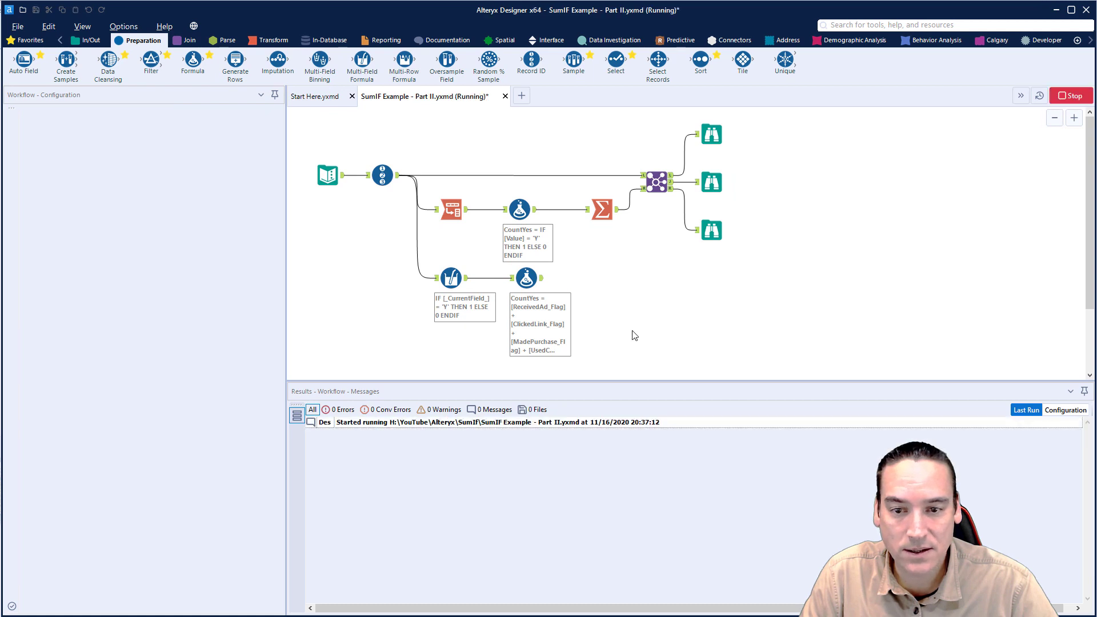
{"action": "key", "text": "Return"}
{"action": "left_click", "coordinate": [526, 279]}
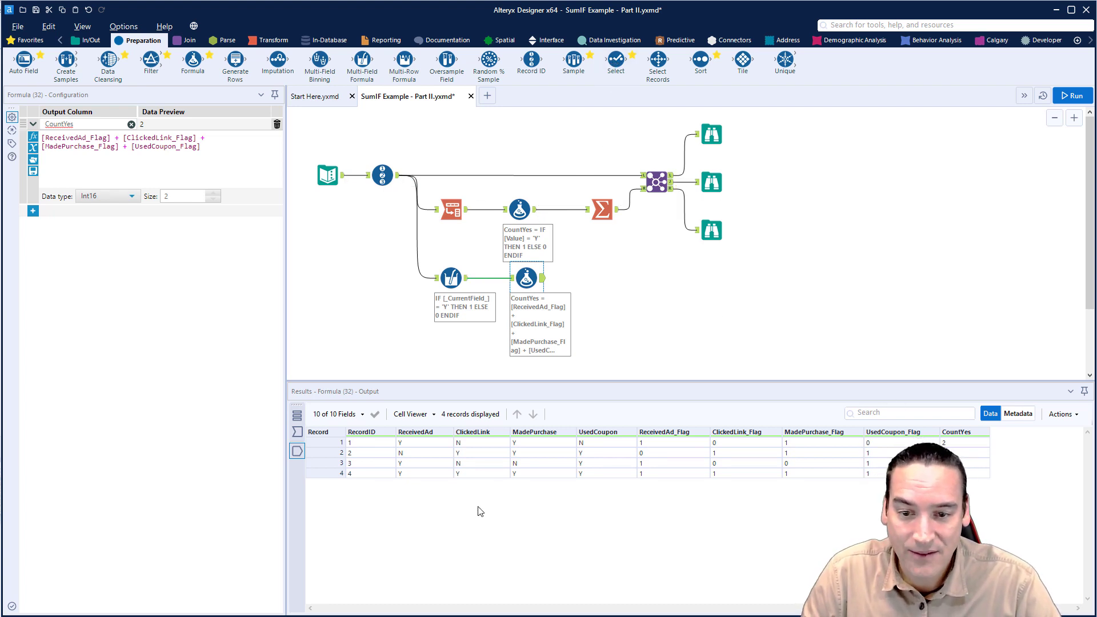
{"action": "left_click", "coordinate": [461, 288]}
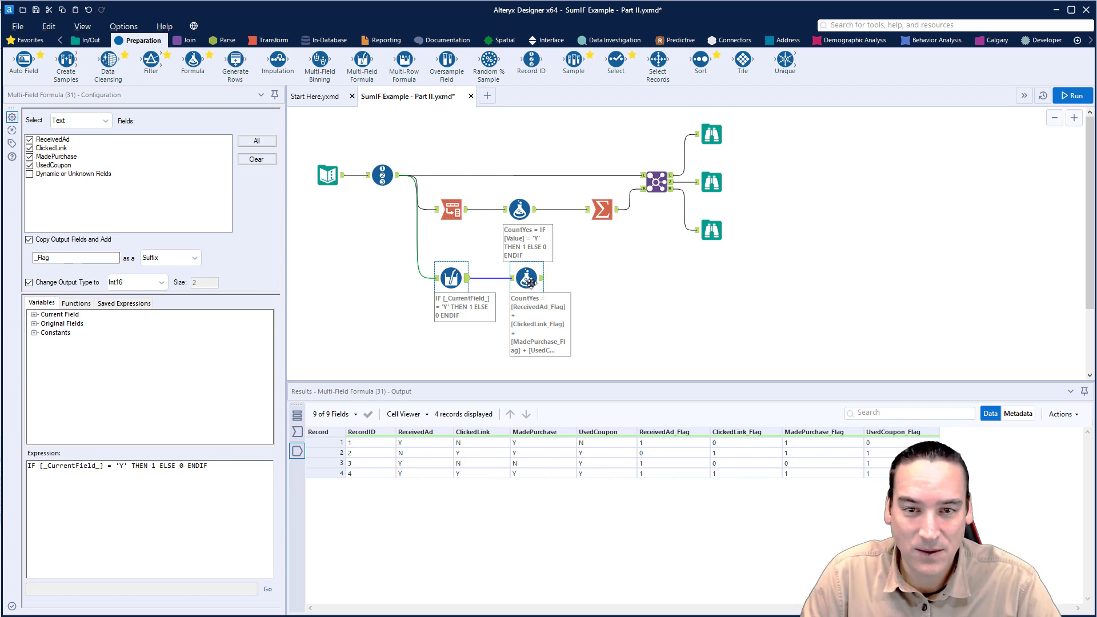
- Add a Select tool after the new Formula tool and deselect the fields ReceivedAd_Flag, ClickedLink_Flag, MadePurchase_Flag and UsedCoupon_Flag
{"action": "left_click", "coordinate": [594, 263]}
{"action": "key", "text": "ctrl+r"}
{"action": "left_click_drag", "start_coordinate": [623, 80], "coordinate": [579, 275]}
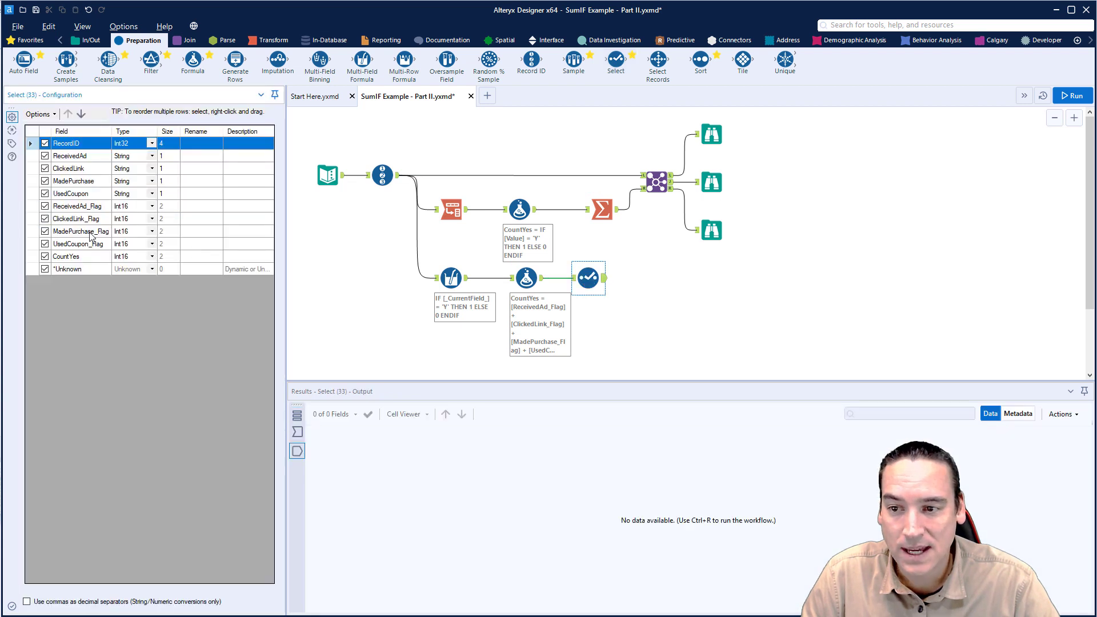
{"action": "left_click", "coordinate": [33, 207]}
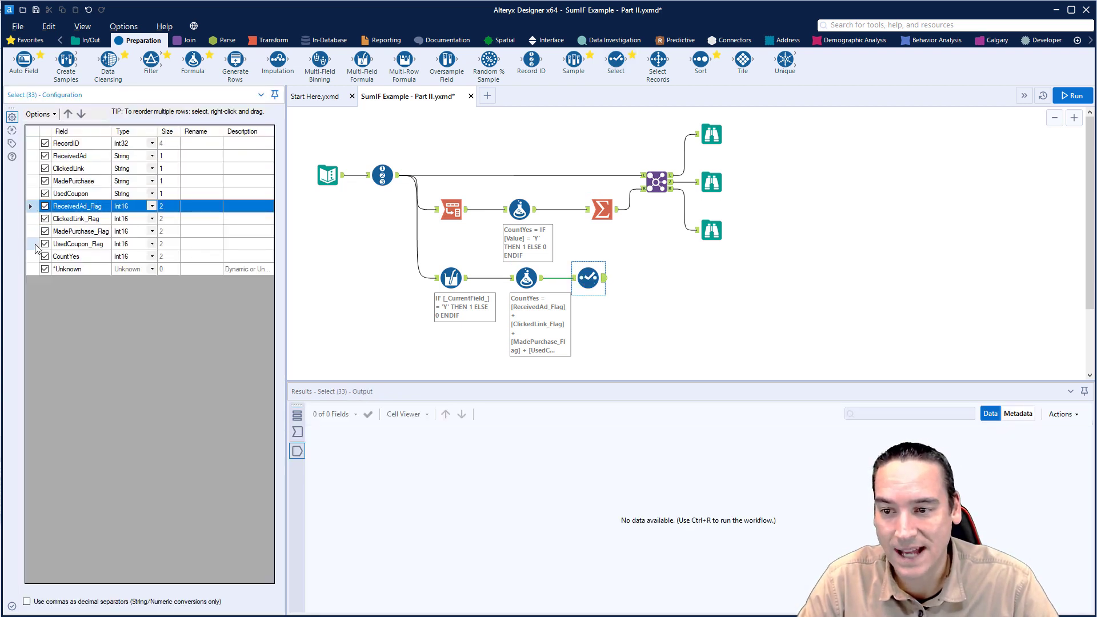
{"action": "left_click", "coordinate": [29, 243], "text": "shift"}
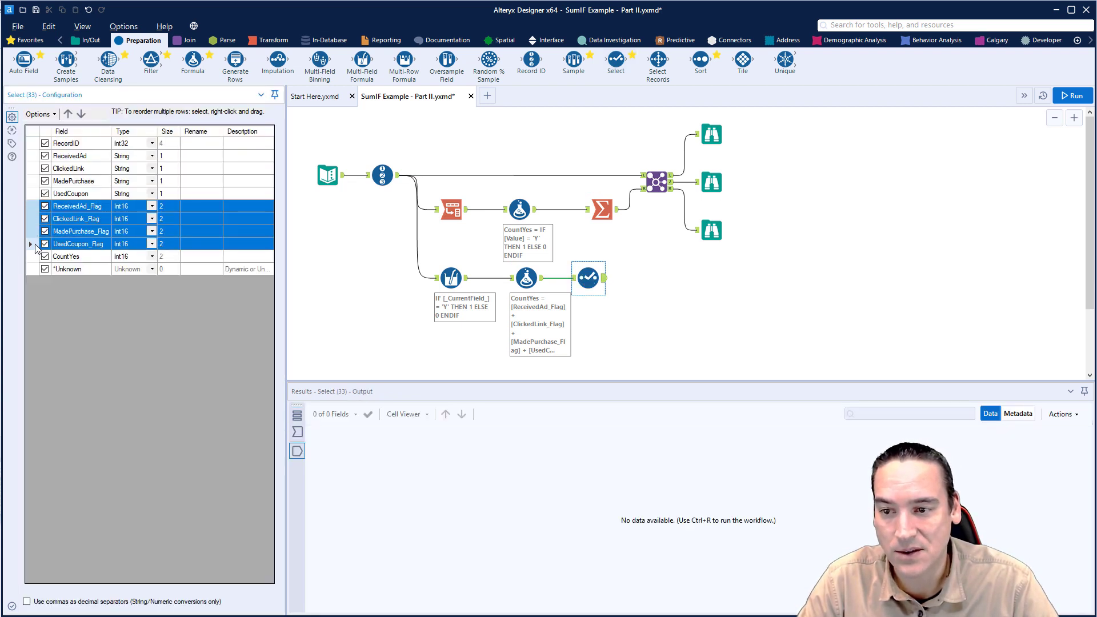
{"action": "left_click", "coordinate": [40, 114]}
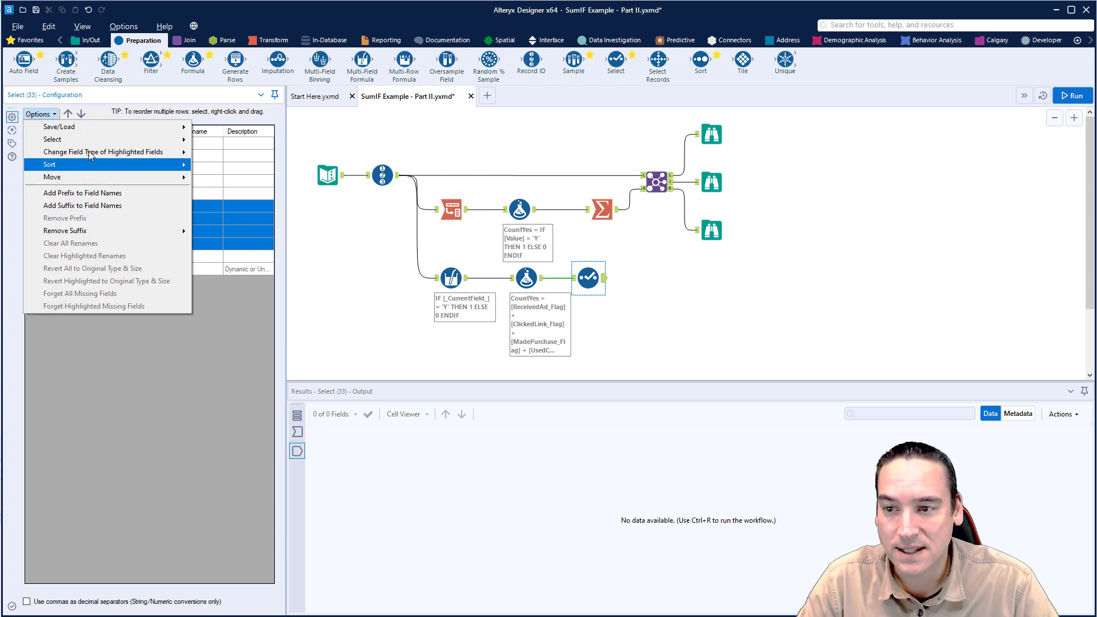
{"action": "mouse_move", "coordinate": [90, 143]}
{"action": "left_click", "coordinate": [243, 178]}
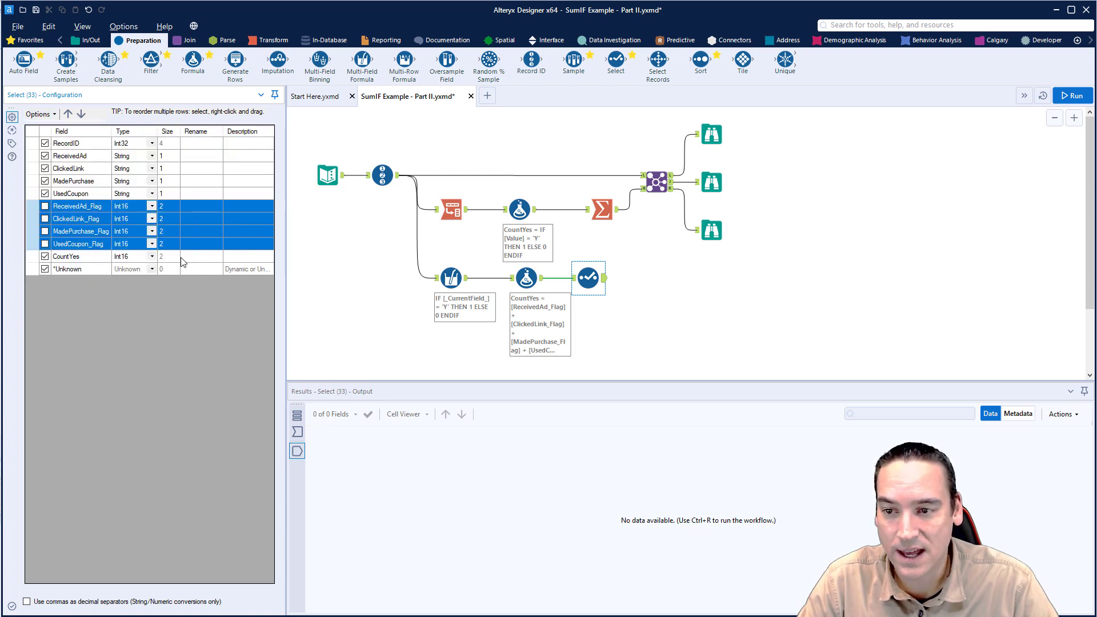
- Run the workflow and examine the Select tool's output
{"action": "left_click", "coordinate": [1072, 95]}
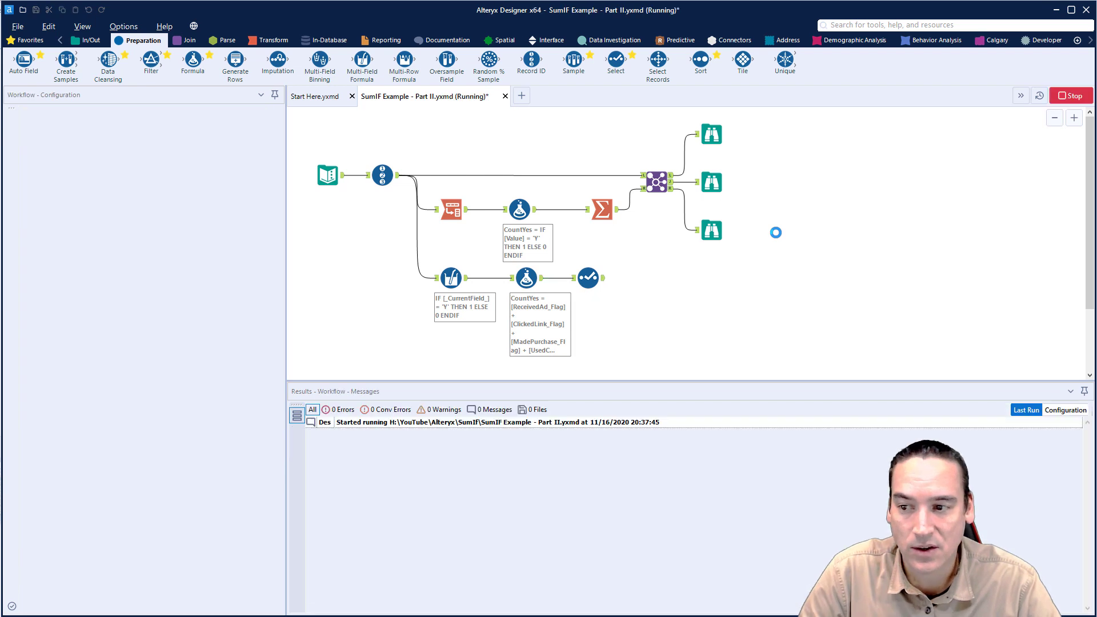
{"action": "left_click", "coordinate": [634, 358]}
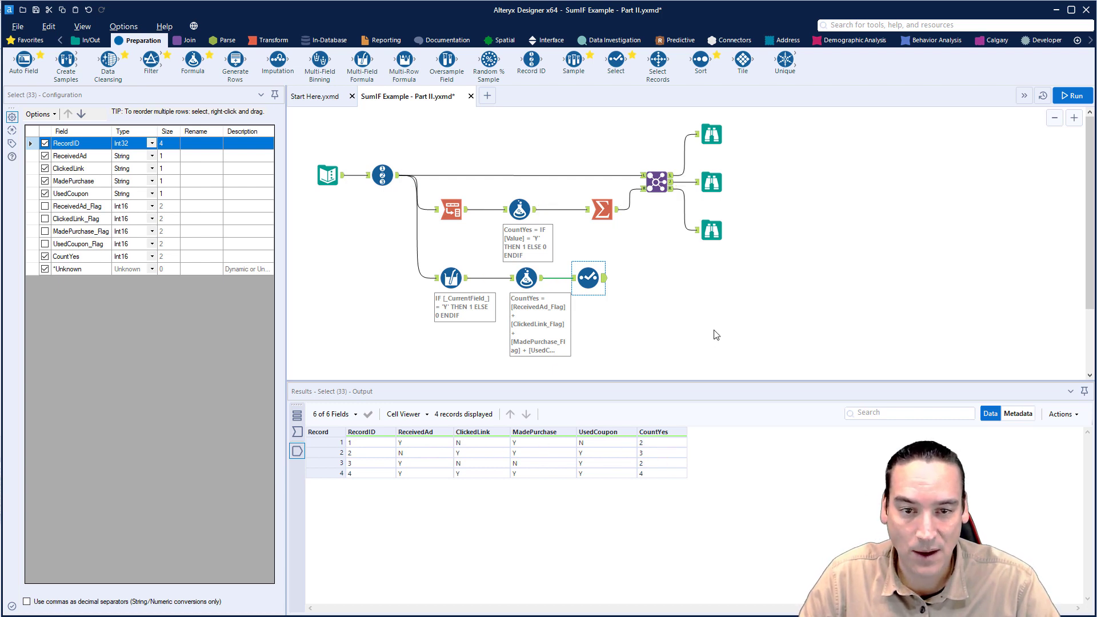
{"action": "left_click", "coordinate": [650, 271]}
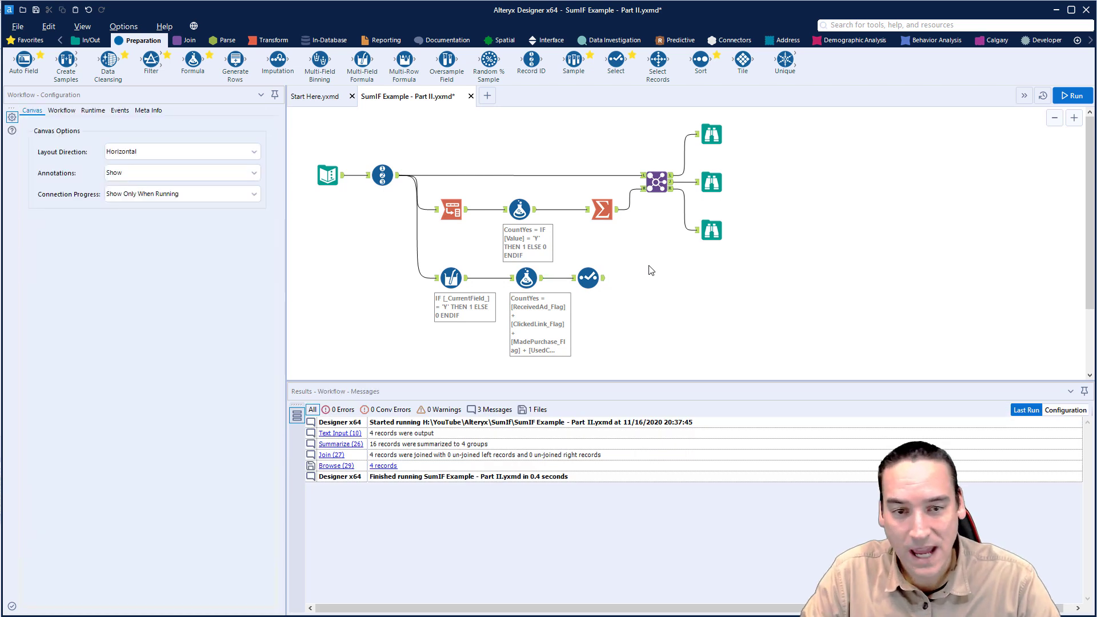
{"action": "left_click_drag", "start_coordinate": [811, 124], "coordinate": [441, 250]}
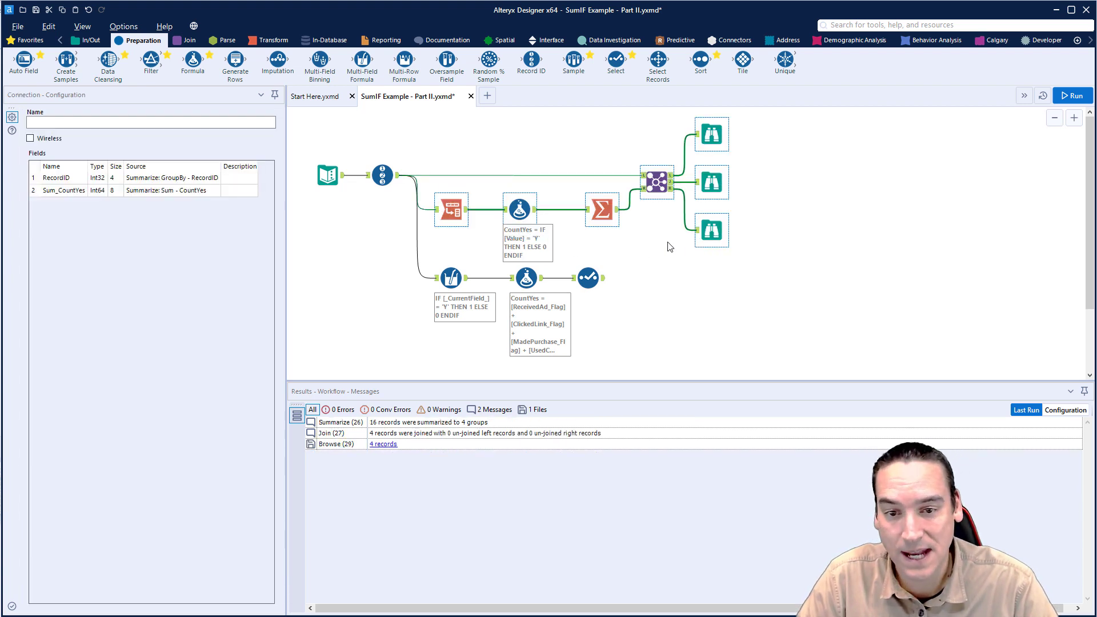
{"action": "left_click", "coordinate": [657, 257]}
{"action": "key", "text": "ctrl+r"}
{"action": "left_click_drag", "start_coordinate": [661, 272], "coordinate": [441, 290]}
{"action": "left_click", "coordinate": [631, 306]}
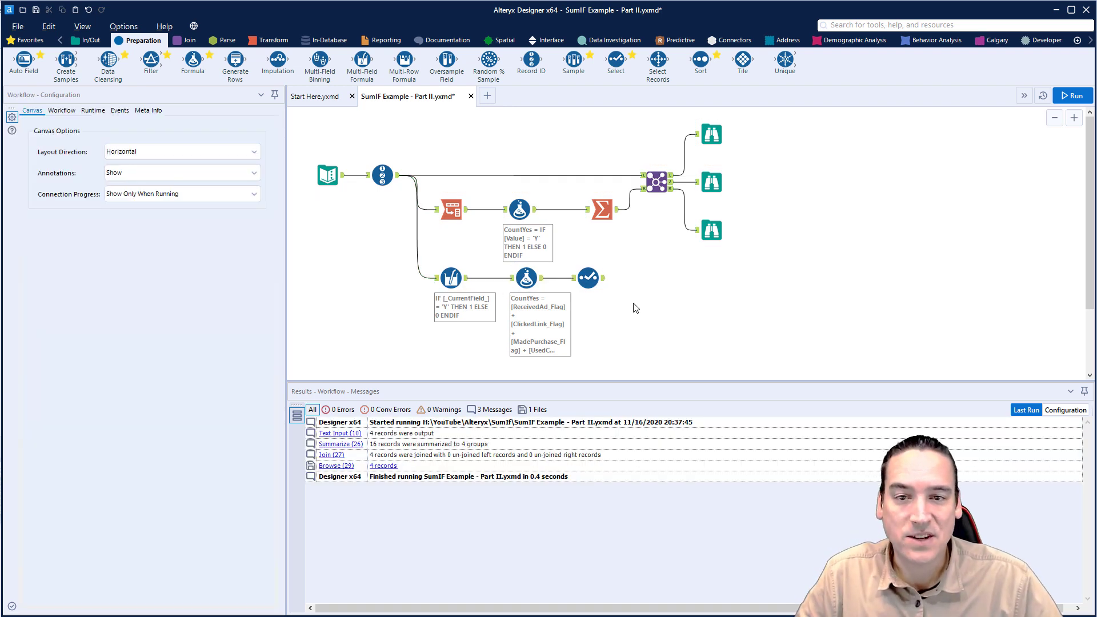
{"action": "left_click", "coordinate": [451, 278]}
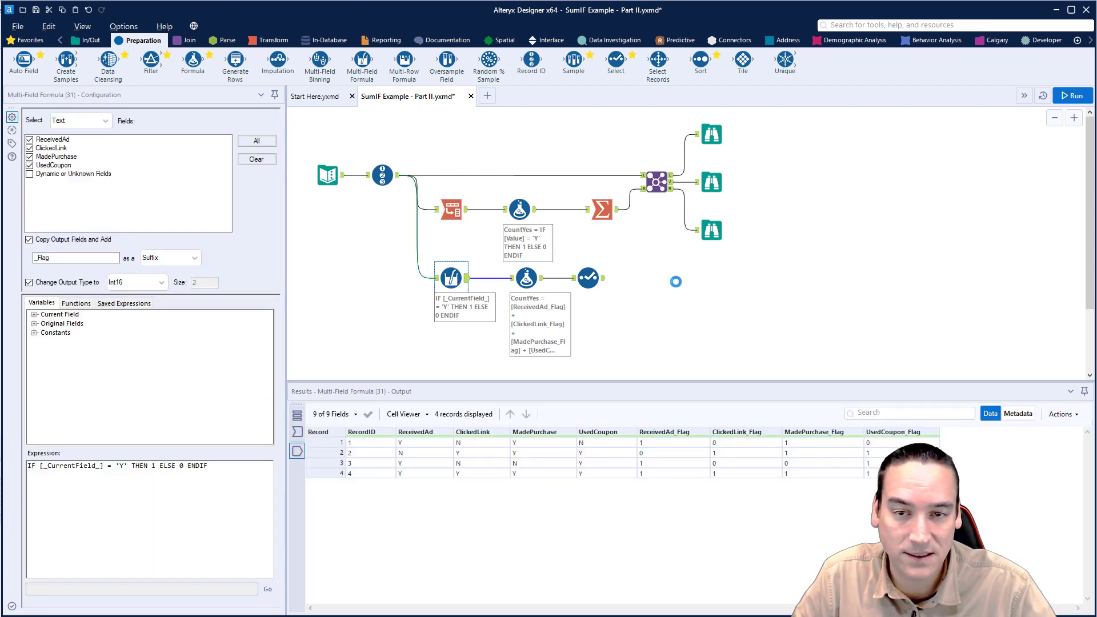
{"action": "left_click", "coordinate": [678, 284]}
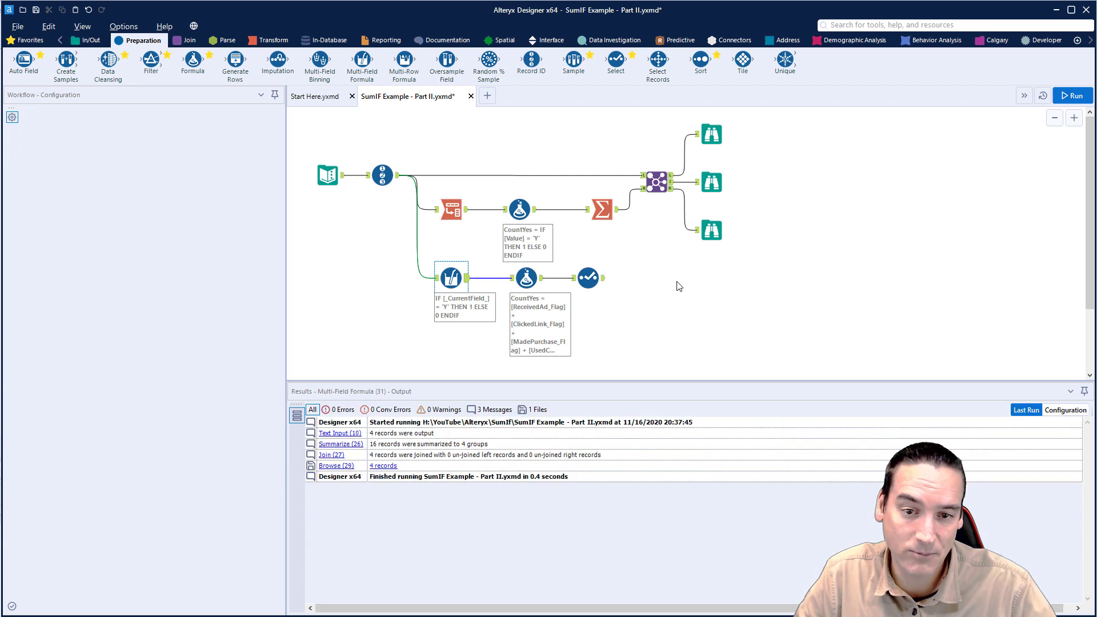